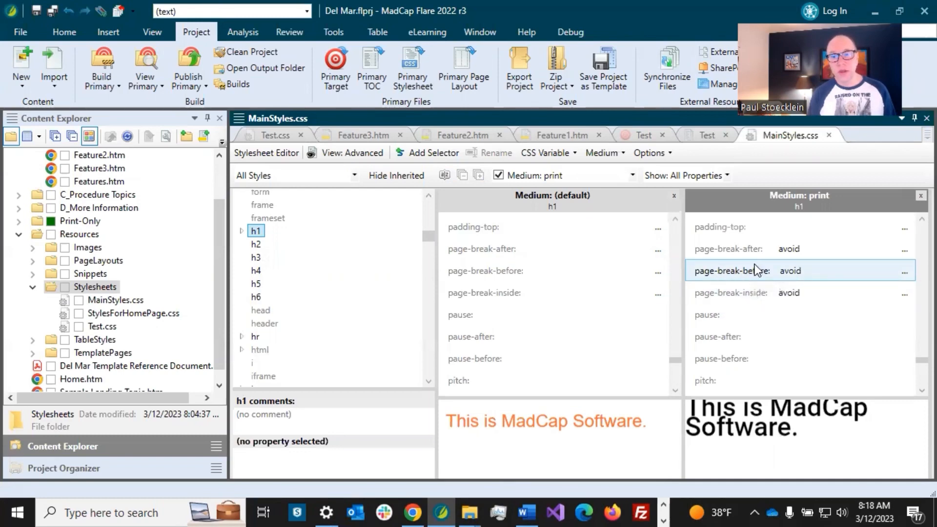
Switch to Acrobat Reader and examine the Getting Started PDF's table of contents and Chapter 1 opening page
key(alt+Tab)
scroll(370, 257, down, 5)
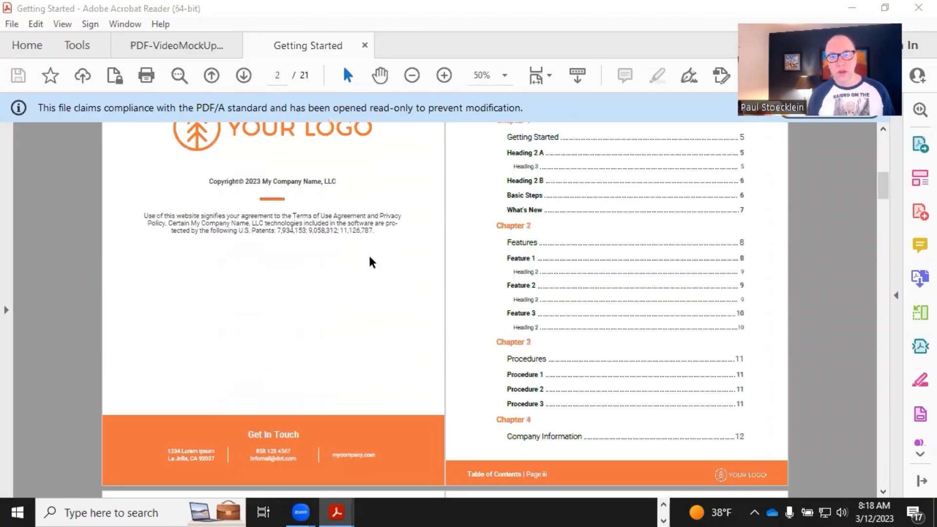
scroll(369, 257, down, 5)
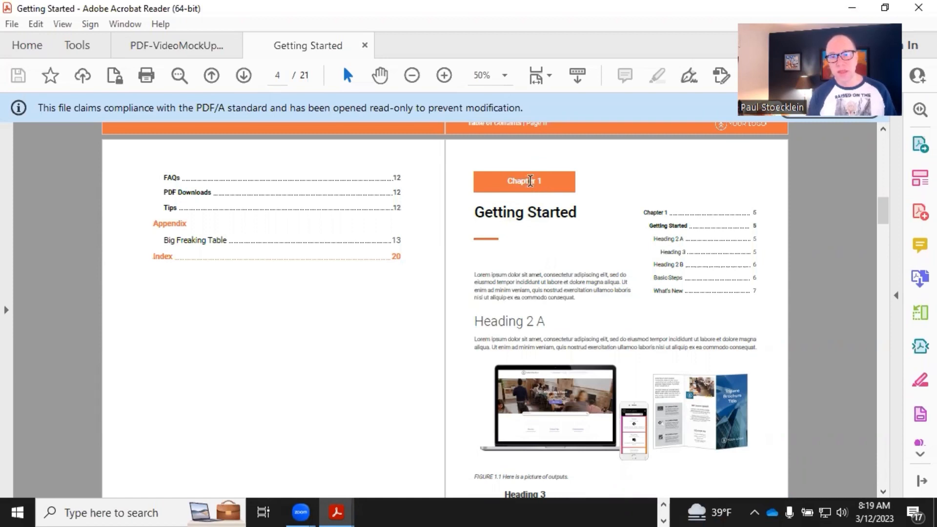
click(497, 215)
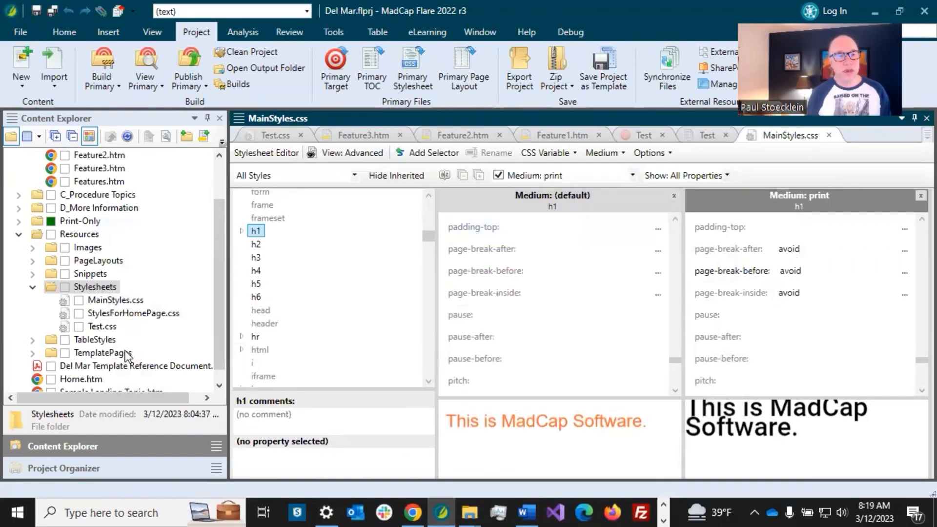
Back in MadCap Flare, open the Test table of contents from the project's TOCs and select its Feature 1 entry
click(107, 468)
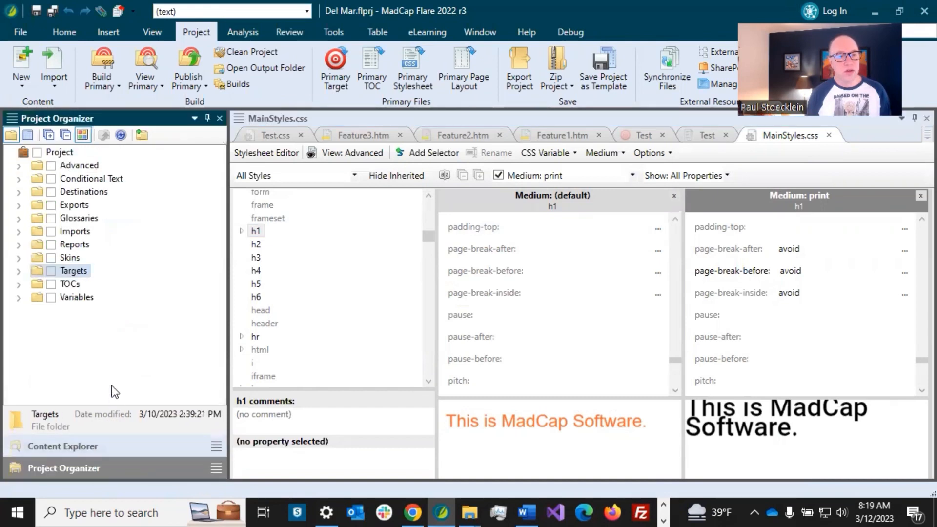
click(20, 272)
click(73, 310)
click(20, 322)
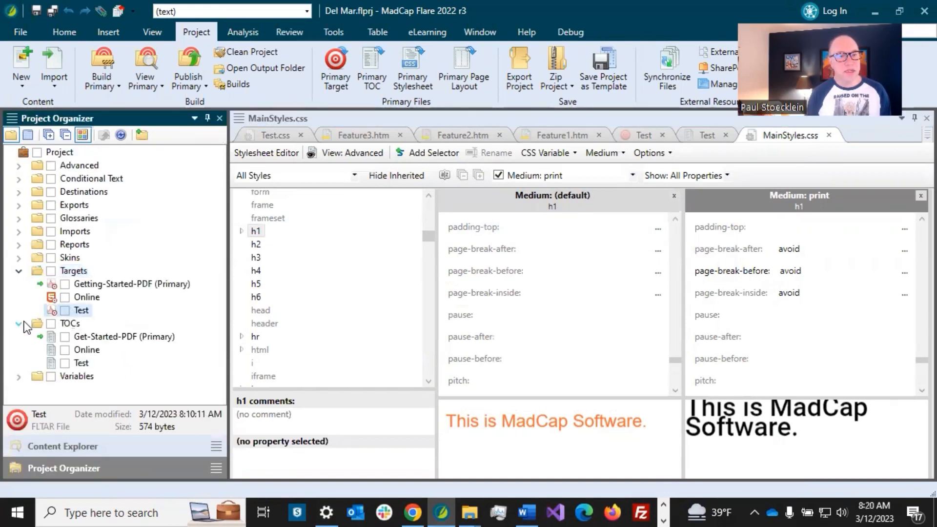
double_click(80, 362)
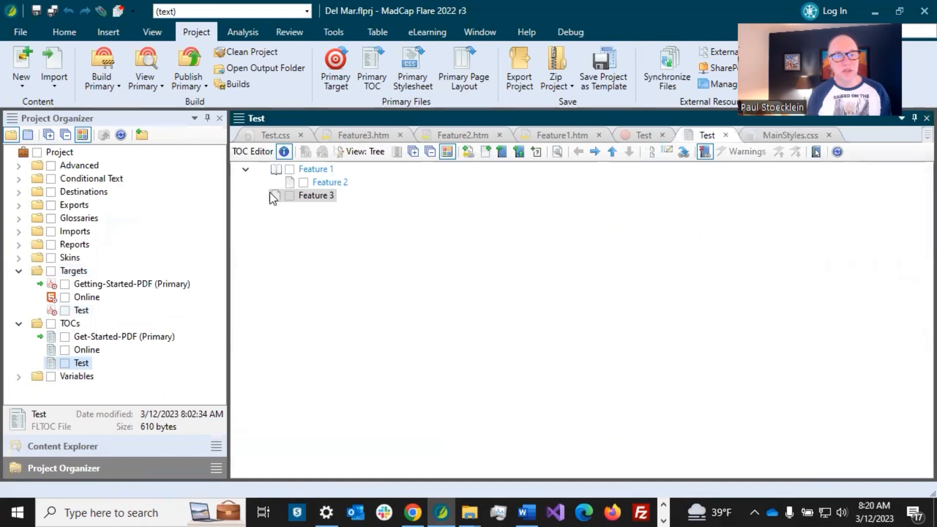
click(314, 169)
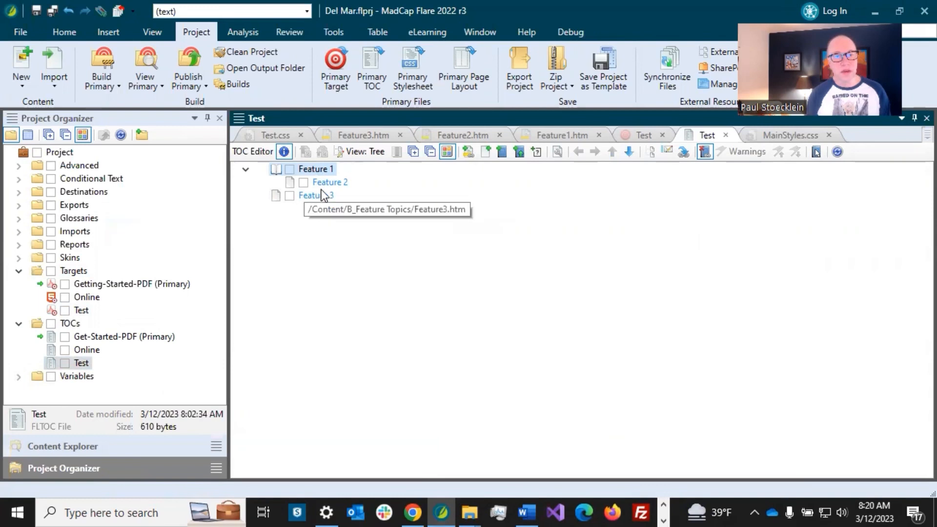
Show the Test.css stylesheet and examine the PrintSupport properties of the h1 style, down to the page-break settings
click(279, 130)
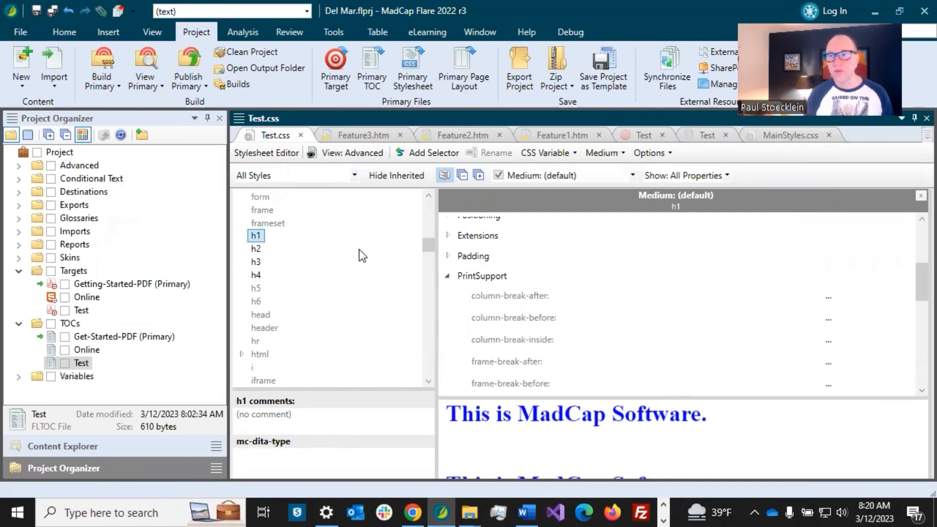
scroll(362, 251, up, 5)
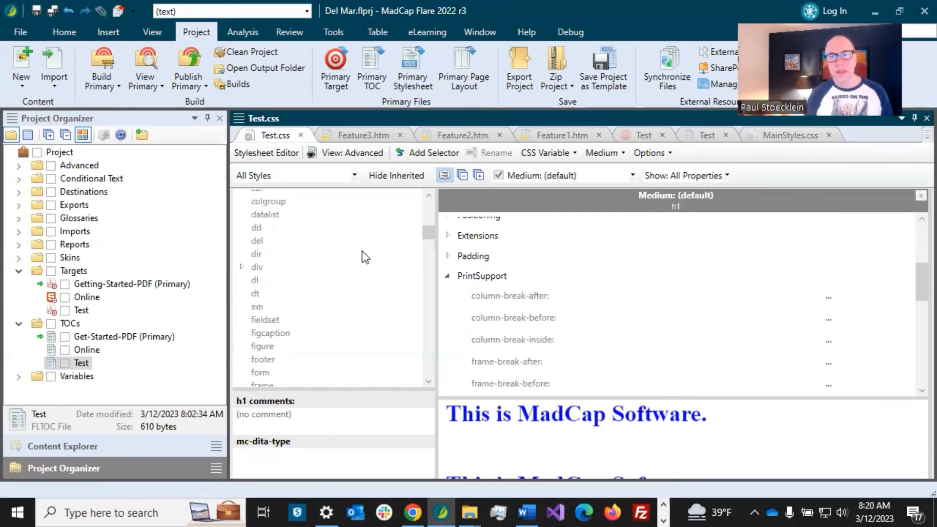
scroll(362, 251, down, 5)
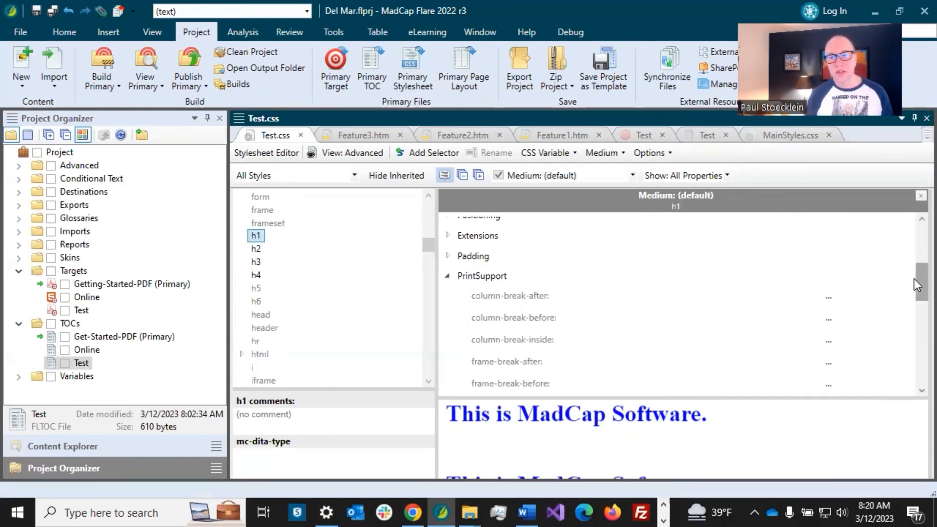
drag(914, 279, 914, 225)
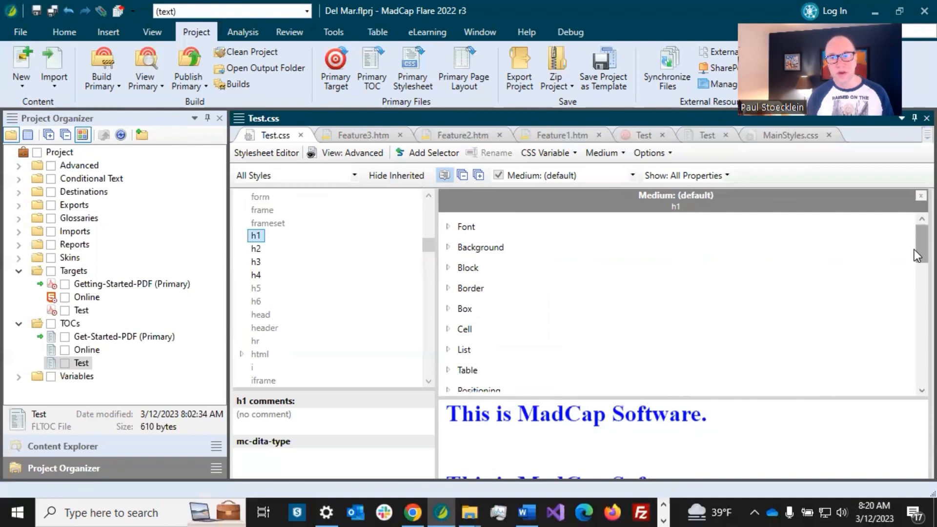
drag(915, 250, 914, 300)
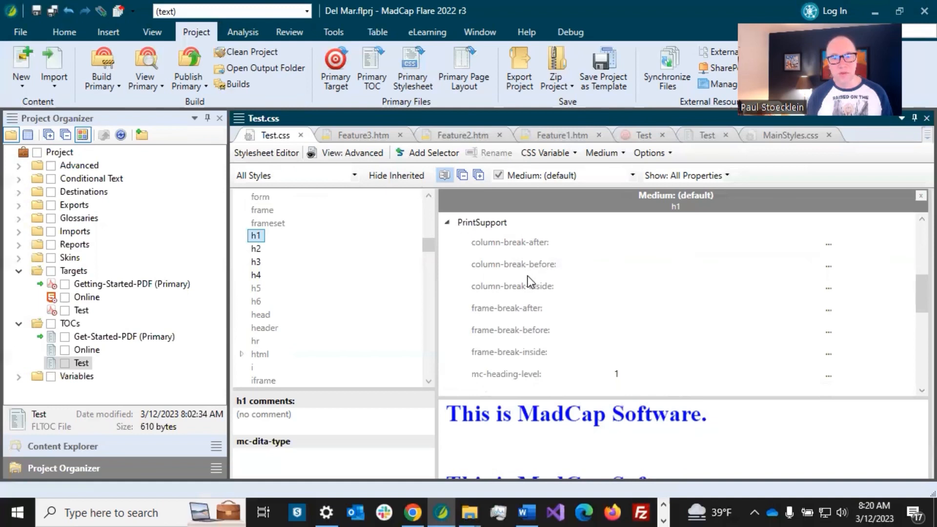
scroll(511, 315, down, 2)
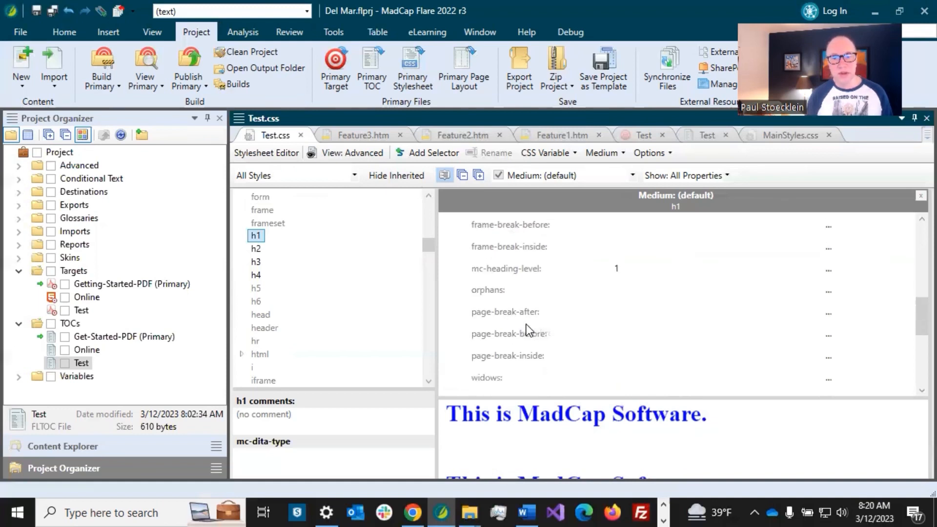
scroll(526, 324, down, 1)
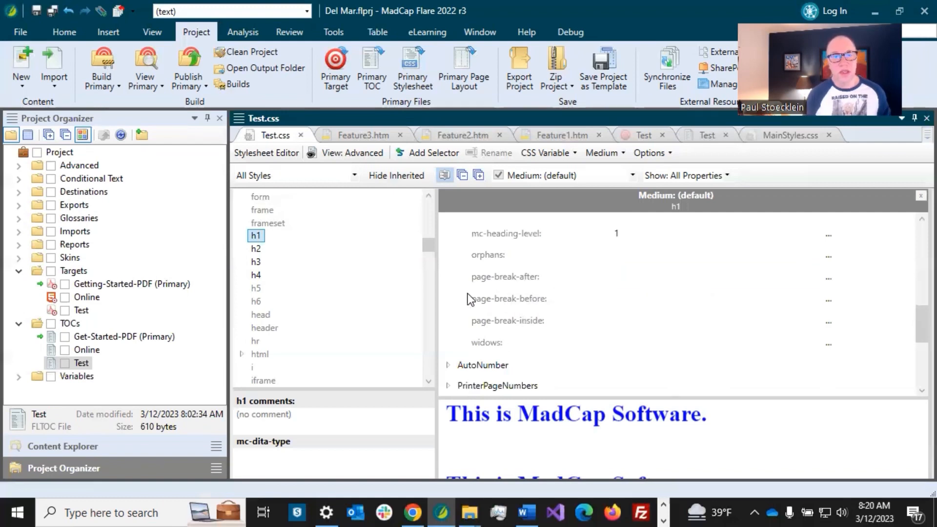
Compare the heading level, page-break properties and preview of the h1, h2, h3 and h4 styles in Test.css
click(258, 247)
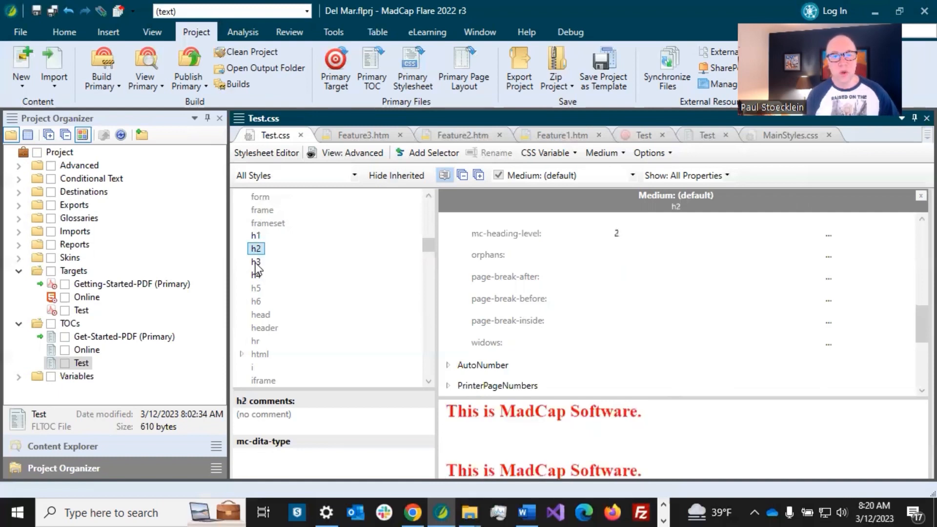
click(256, 263)
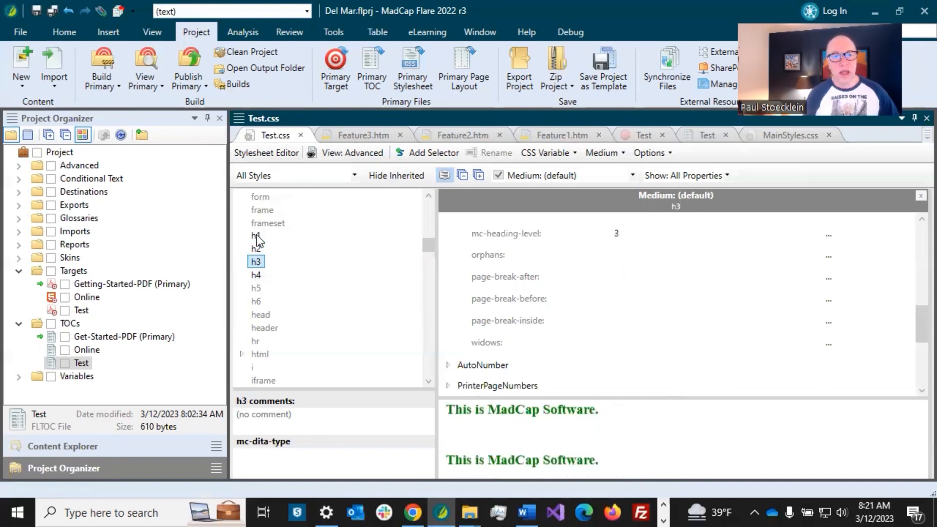
click(257, 235)
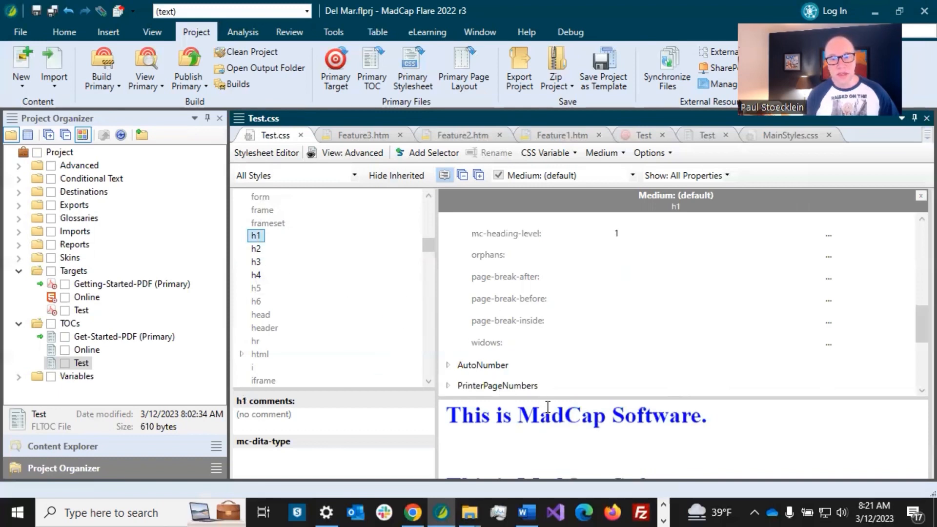
click(255, 248)
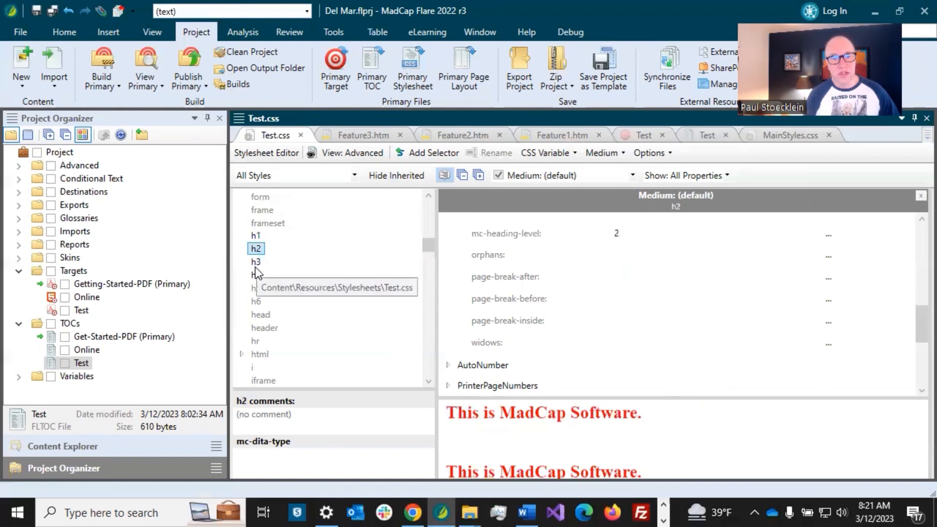
click(254, 261)
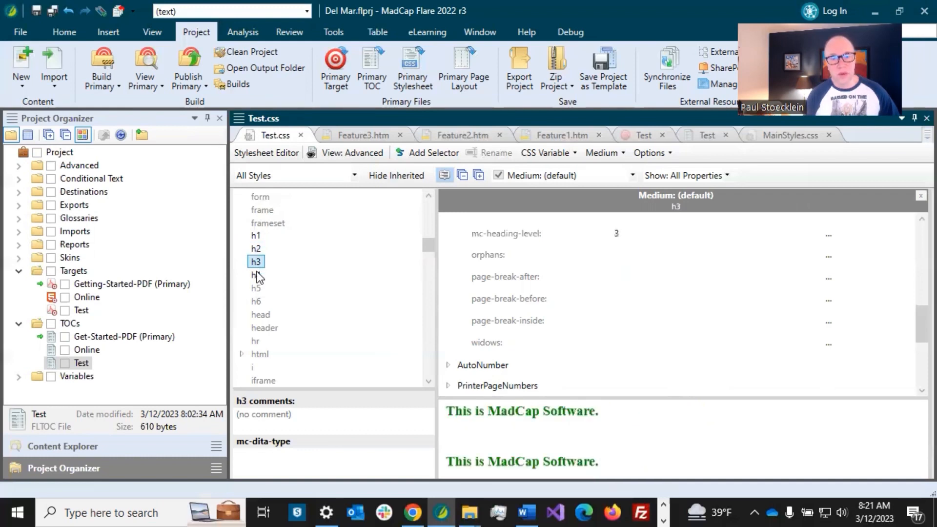
click(256, 275)
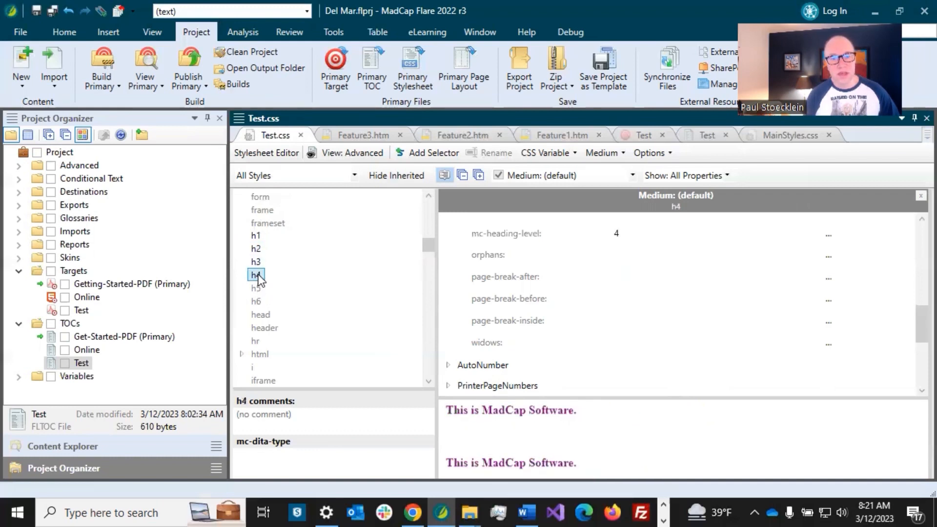
click(255, 236)
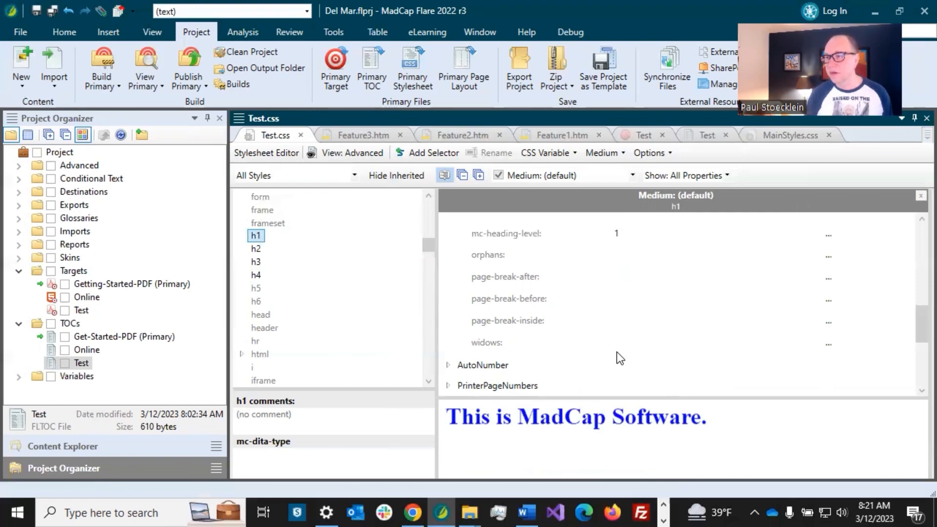
Build the Test PDF target and view the table of contents page of the generated document
click(640, 136)
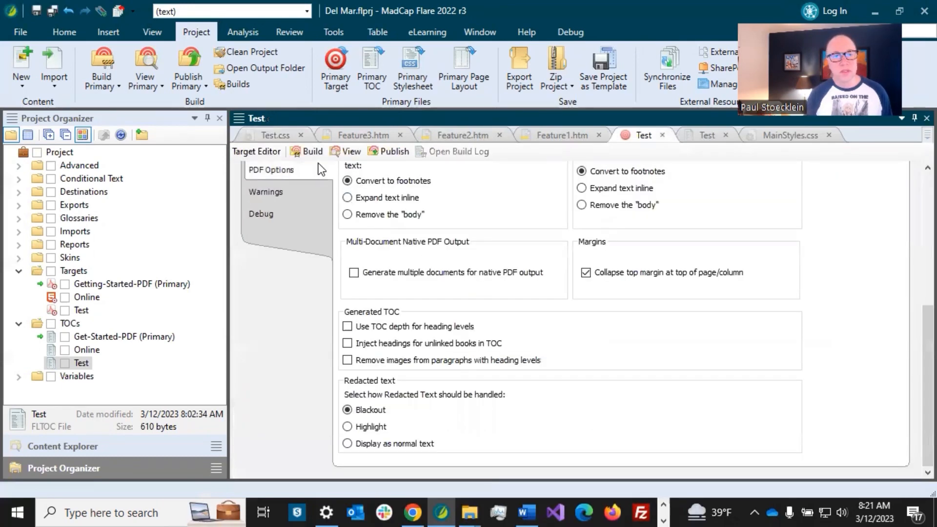
click(312, 152)
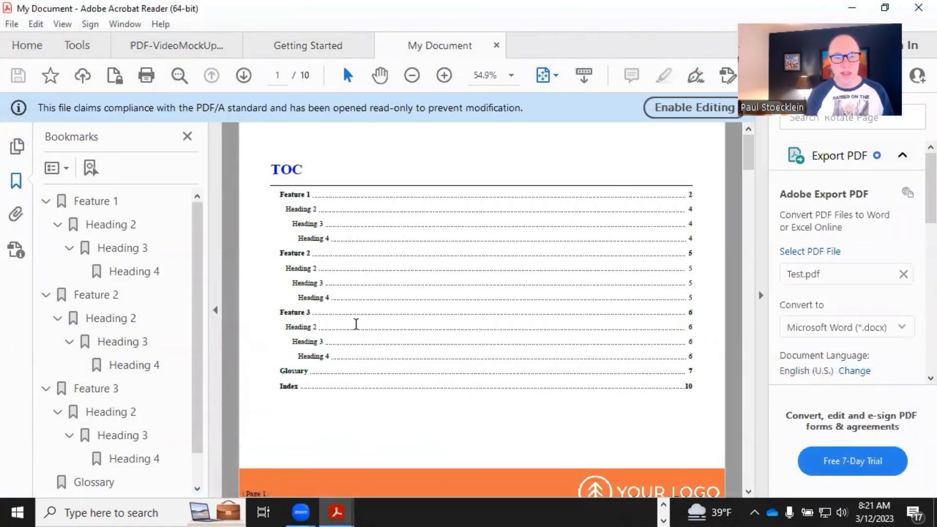
scroll(357, 330, down, 2)
scroll(356, 326, up, 2)
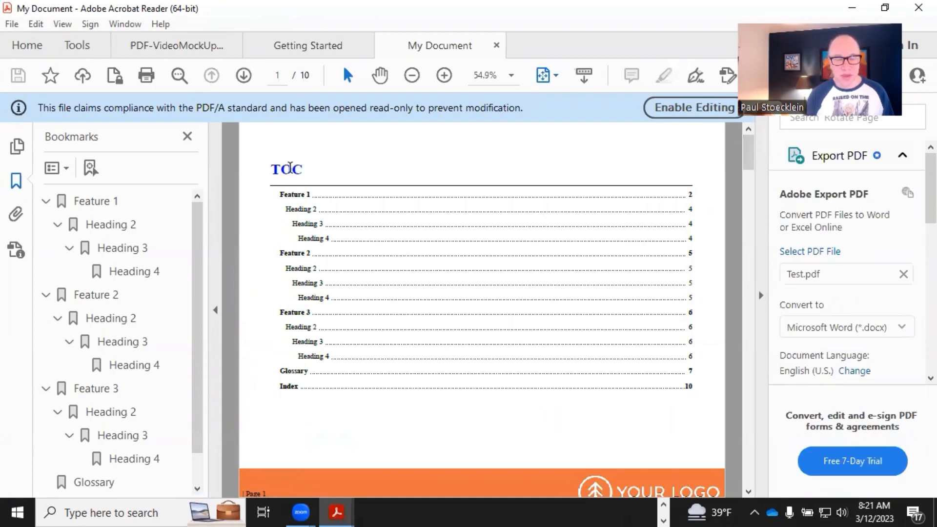
Examine how the Feature 1 topic's heading, text, image and subheadings are distributed across the pages of the built PDF
click(326, 241)
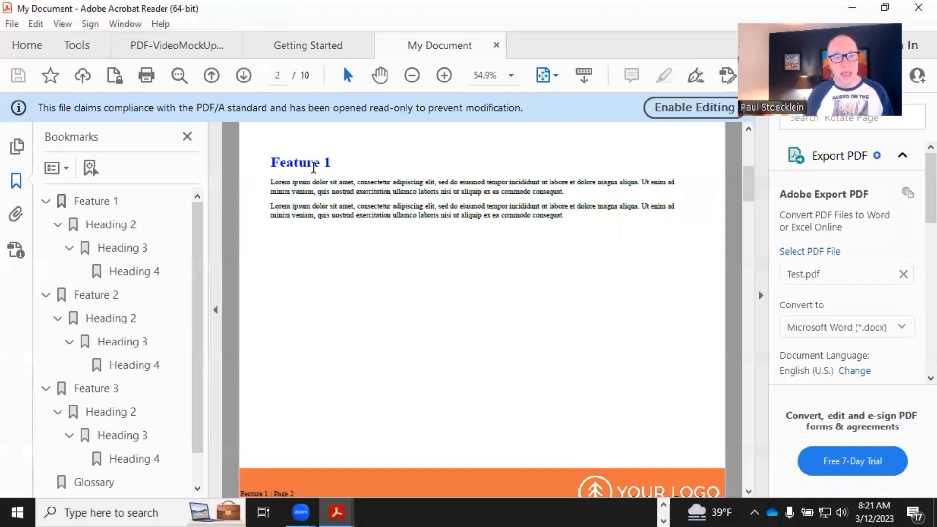
scroll(313, 169, up, 1)
scroll(314, 173, down, 1)
scroll(341, 157, up, 1)
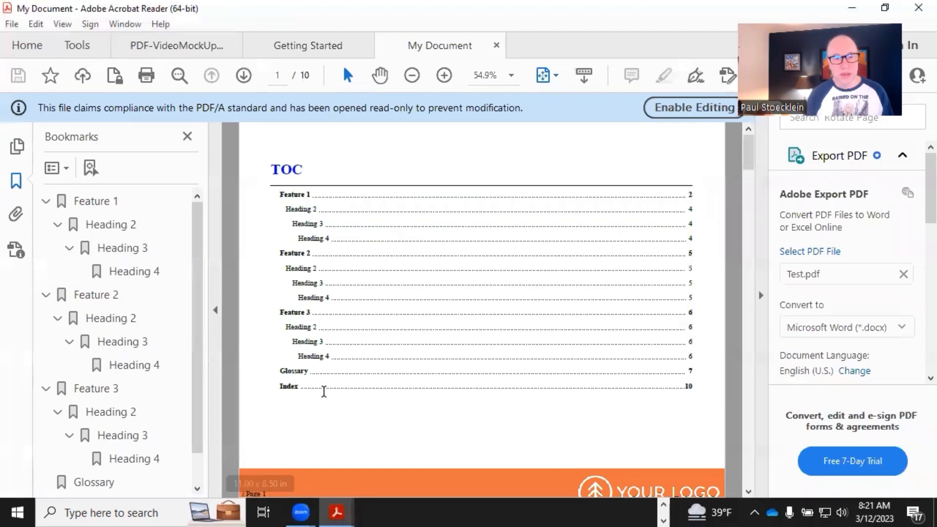
scroll(328, 297, down, 1)
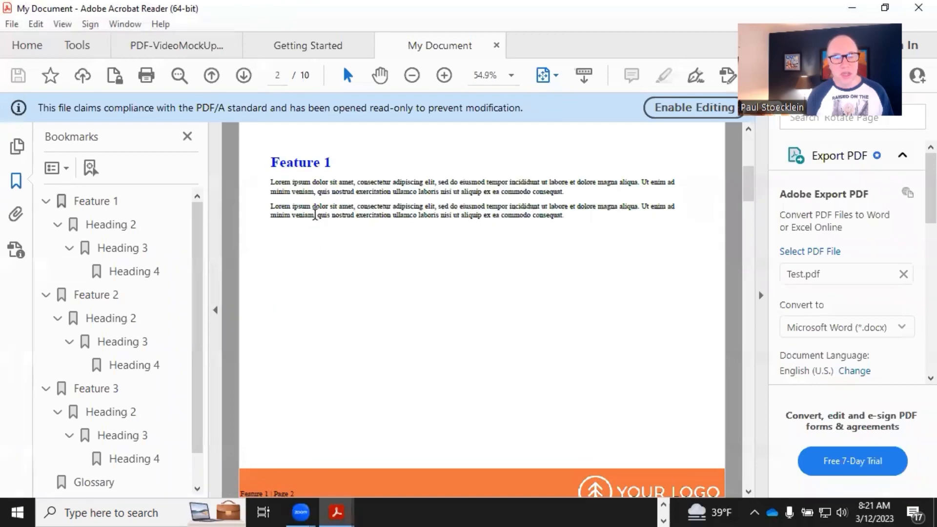
scroll(315, 215, down, 2)
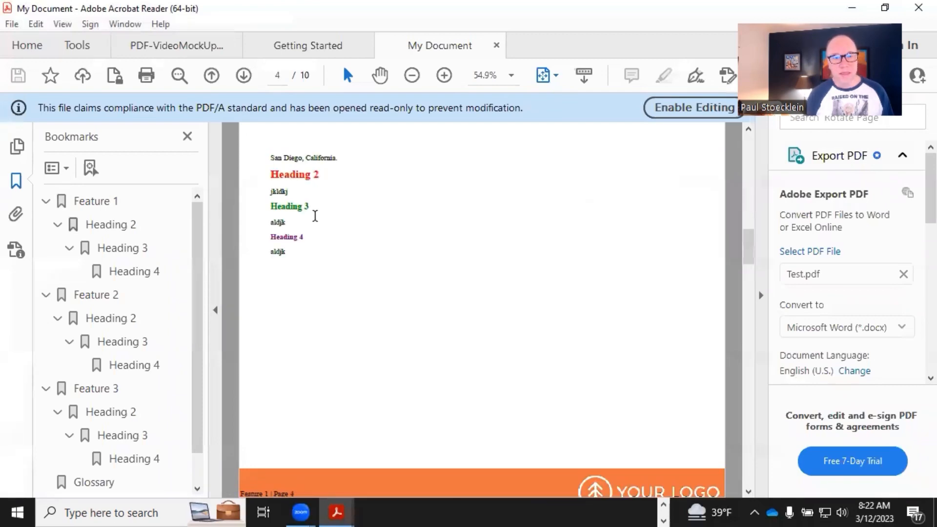
scroll(315, 215, up, 1)
scroll(315, 216, up, 2)
scroll(317, 215, down, 1)
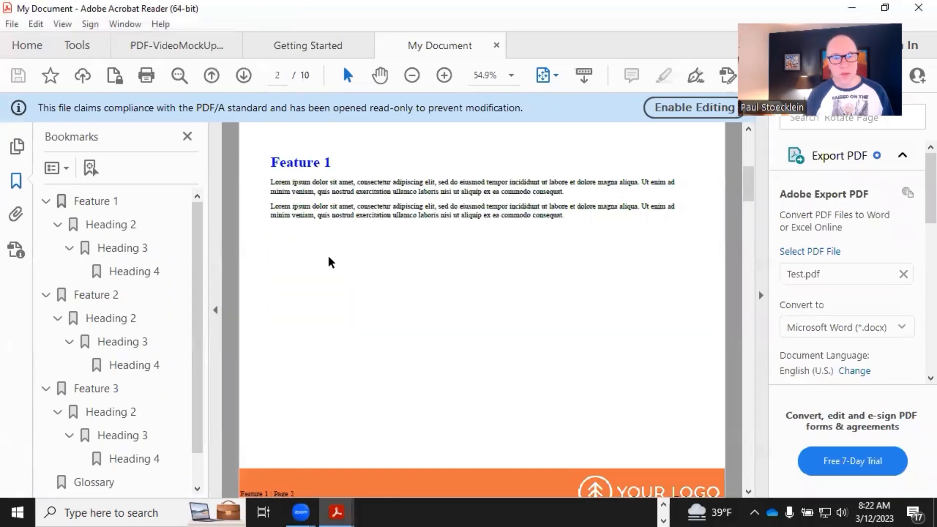
scroll(329, 256, down, 1)
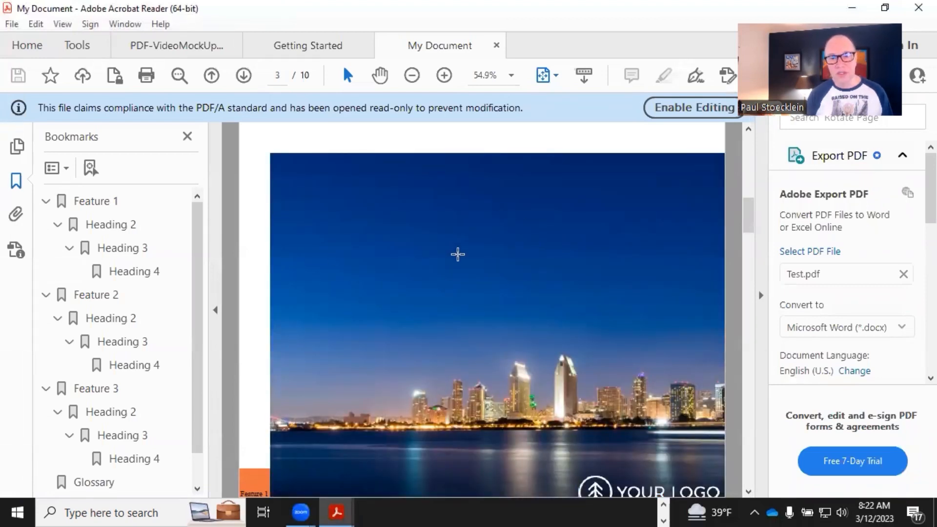
scroll(457, 254, up, 1)
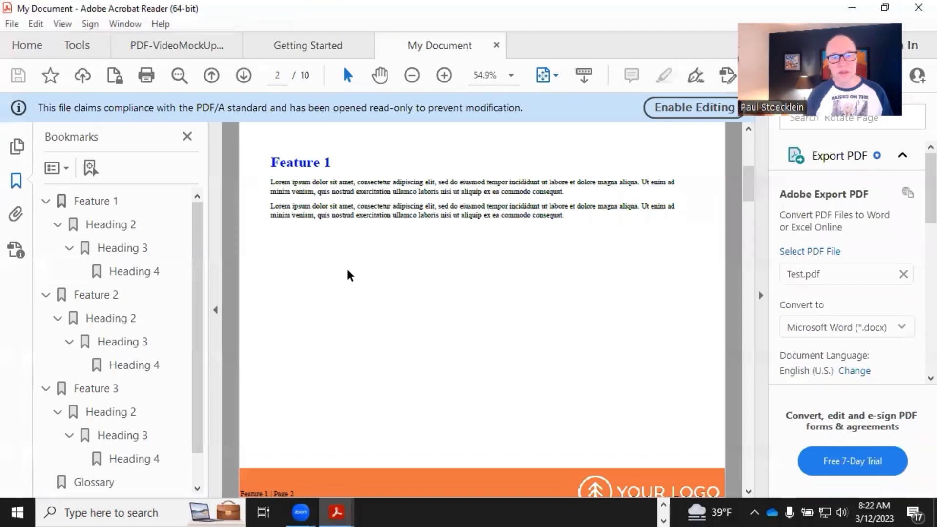
Review the subheadings under Feature 1 and the Feature 2 and Feature 3 pages, and close the built PDF
scroll(349, 274, down, 2)
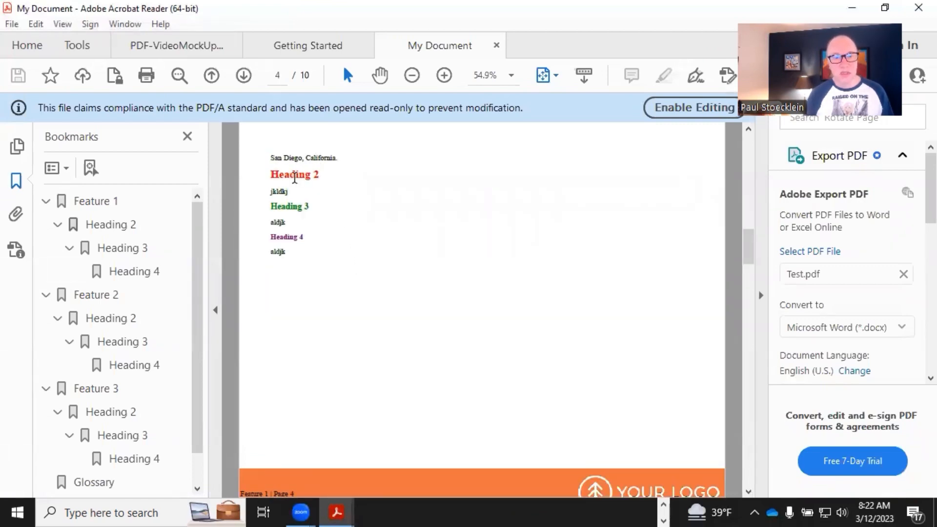
click(295, 175)
click(302, 206)
scroll(382, 271, down, 2)
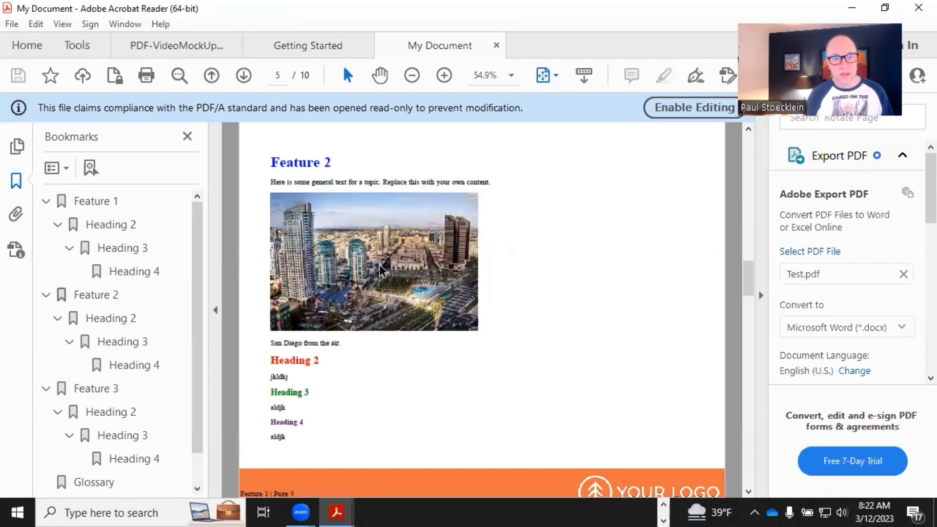
scroll(381, 270, down, 2)
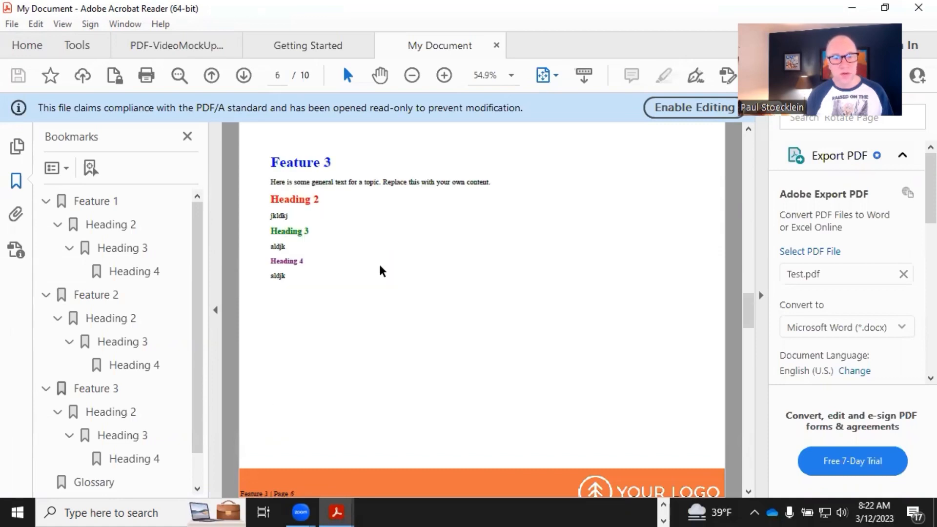
click(496, 46)
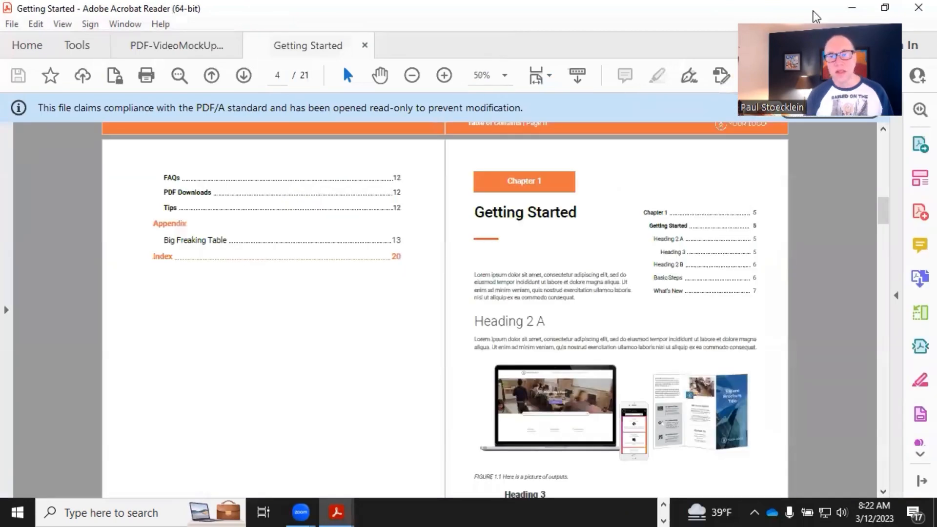
Return to MadCap Flare, set the h2 style's page-break-before property to always in Test.css, and save the stylesheet
click(850, 7)
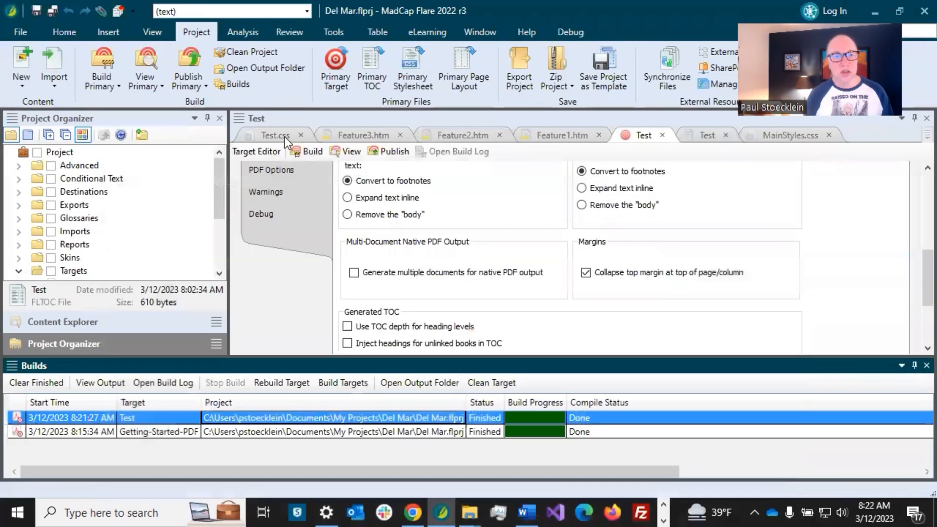
click(276, 134)
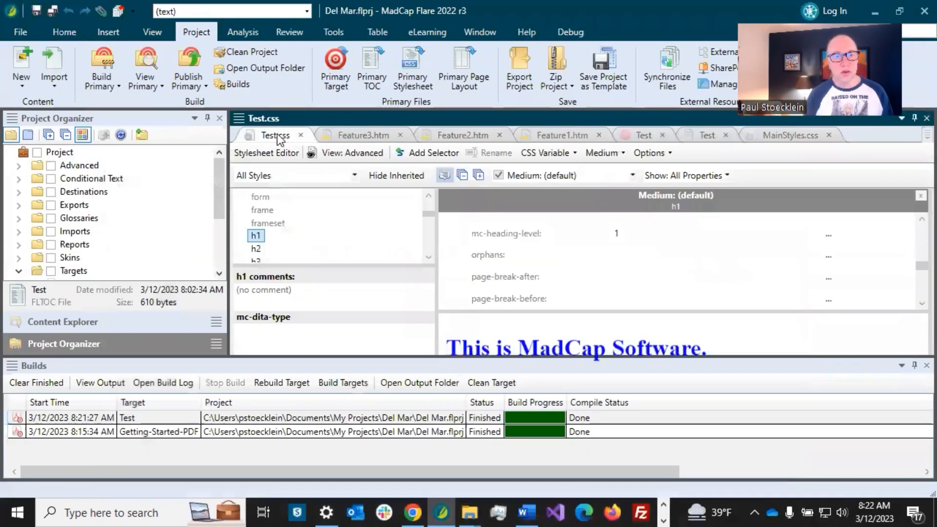
click(256, 248)
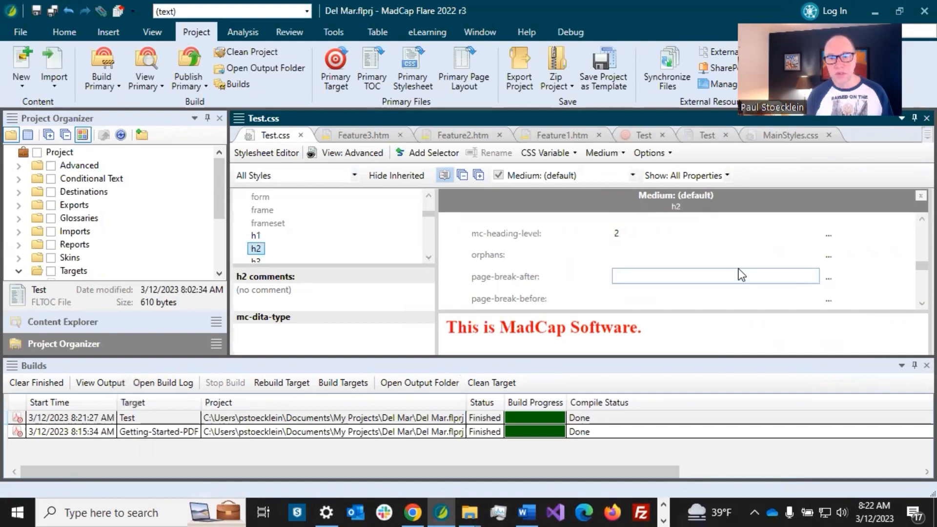
scroll(734, 269, down, 1)
click(833, 270)
click(833, 271)
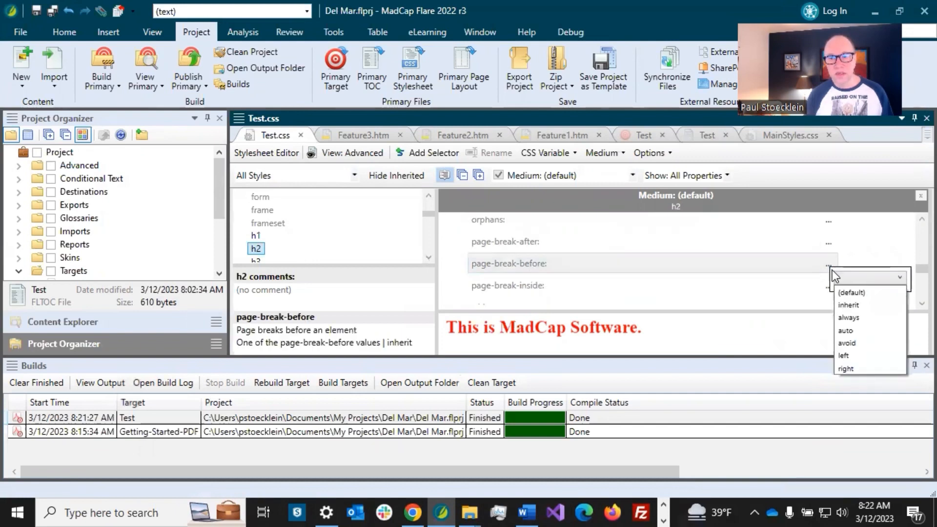
click(856, 318)
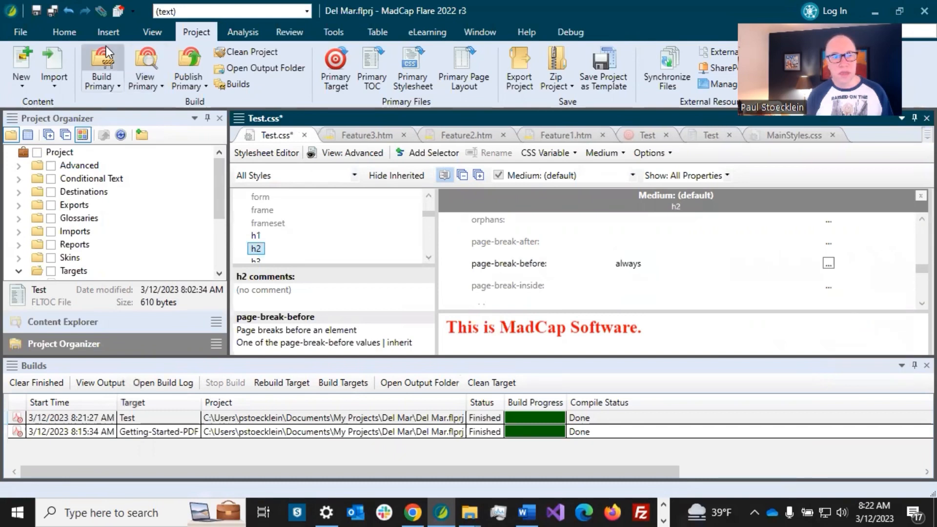
click(46, 8)
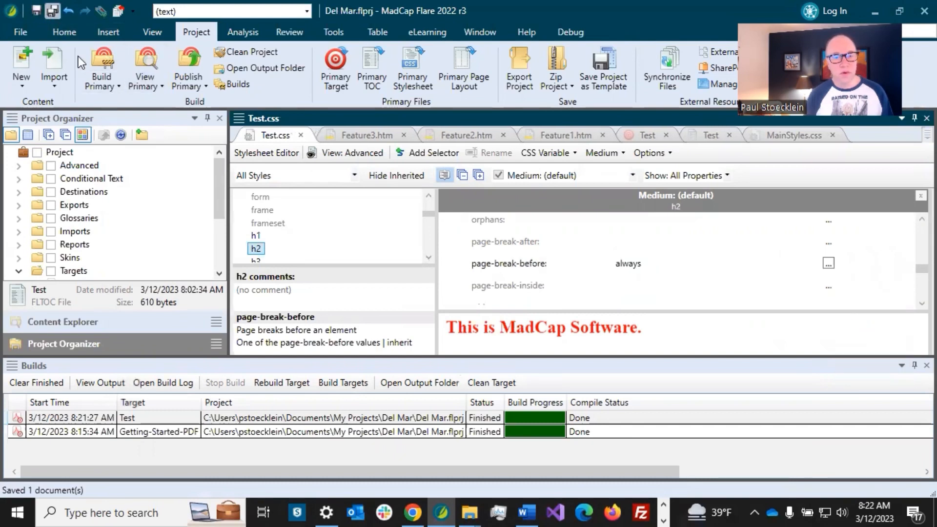
Rebuild the Test target, examine where the Heading 2 sections under Feature 1 and Feature 2 start in the PDF, and close it
click(280, 382)
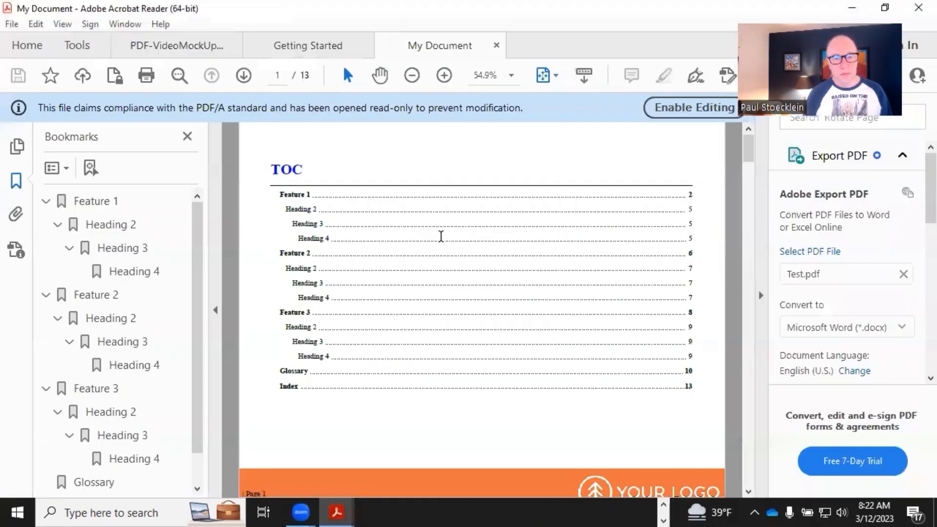
scroll(443, 243, down, 3)
scroll(443, 242, down, 4)
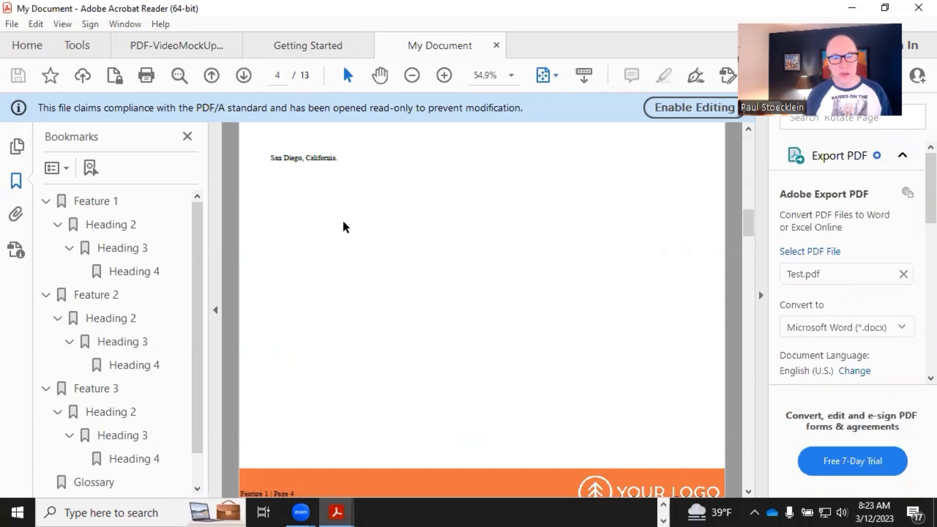
scroll(330, 215, down, 1)
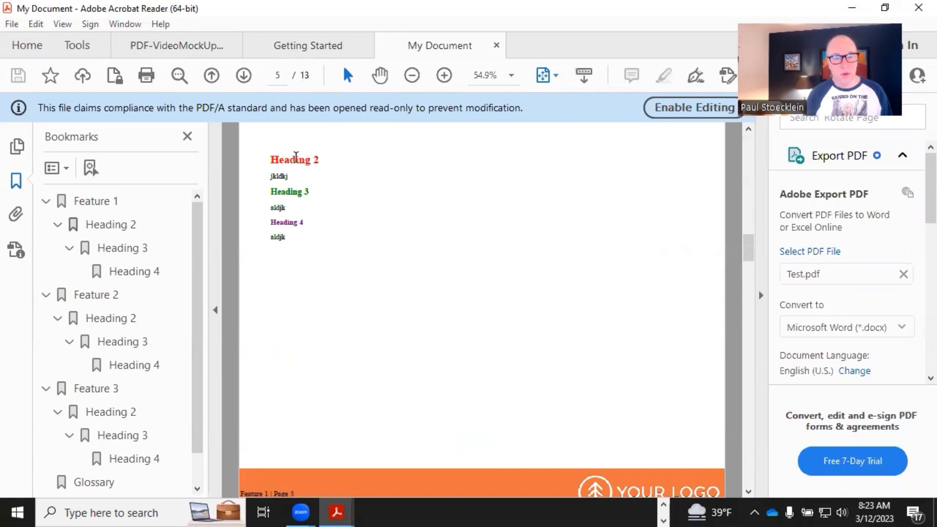
scroll(296, 161, down, 1)
scroll(298, 172, down, 1)
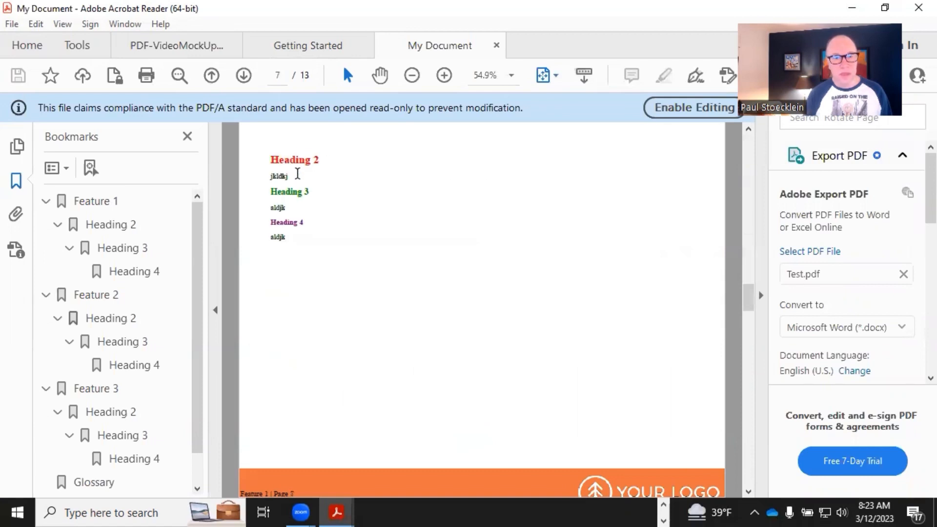
click(496, 44)
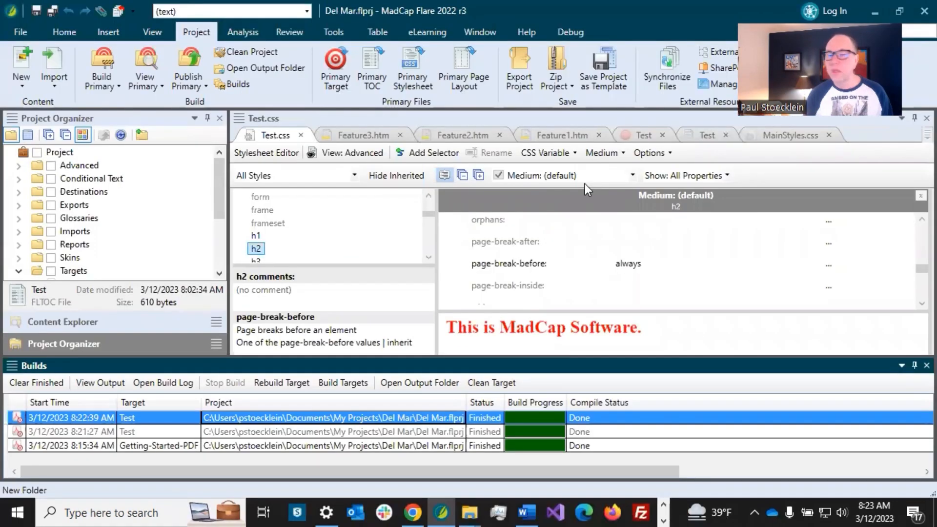
Enable Use TOC depth for heading levels in the Test target's Generated TOC settings and save the target
click(644, 134)
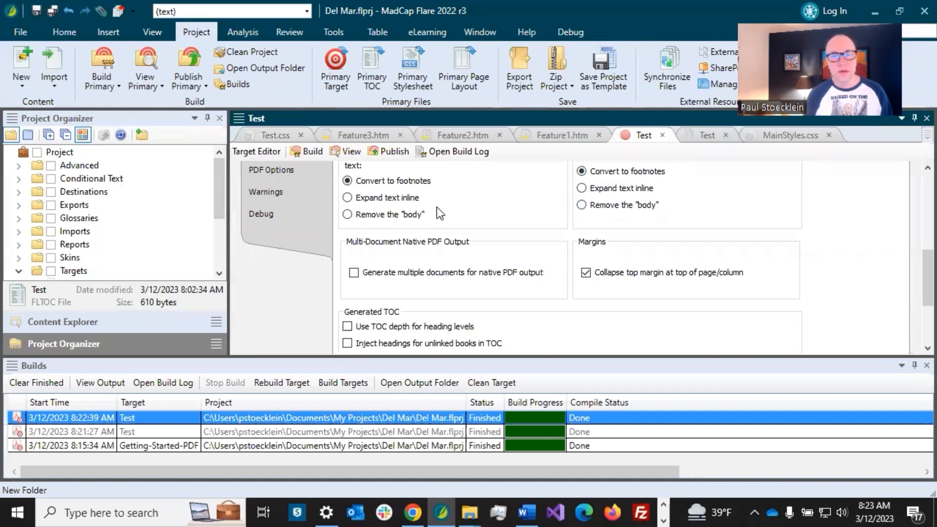
click(347, 327)
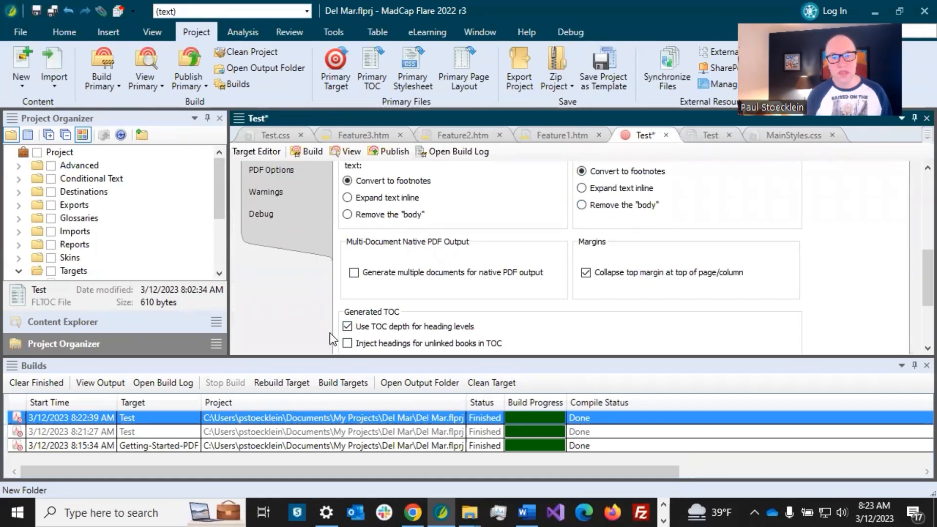
click(58, 11)
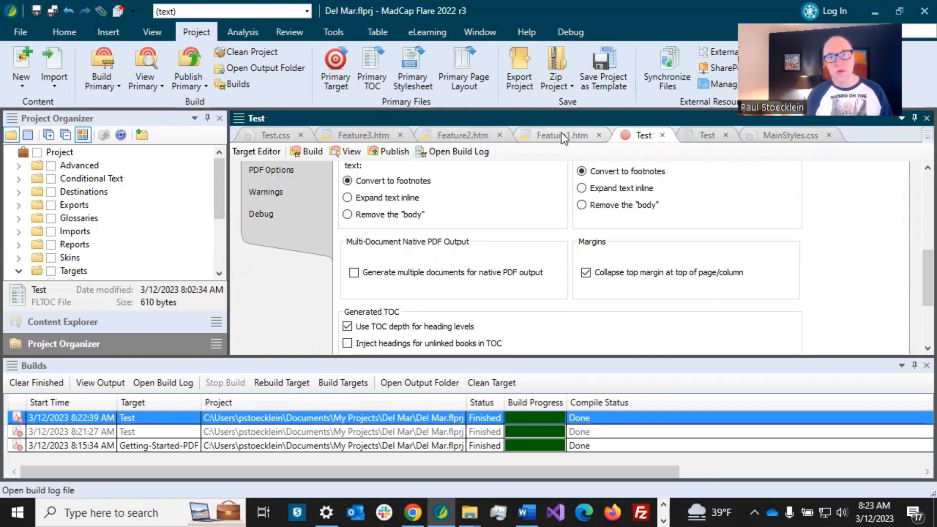
Check Feature 2's nesting in the Test TOC, build the Test target and open the generated PDF
click(705, 136)
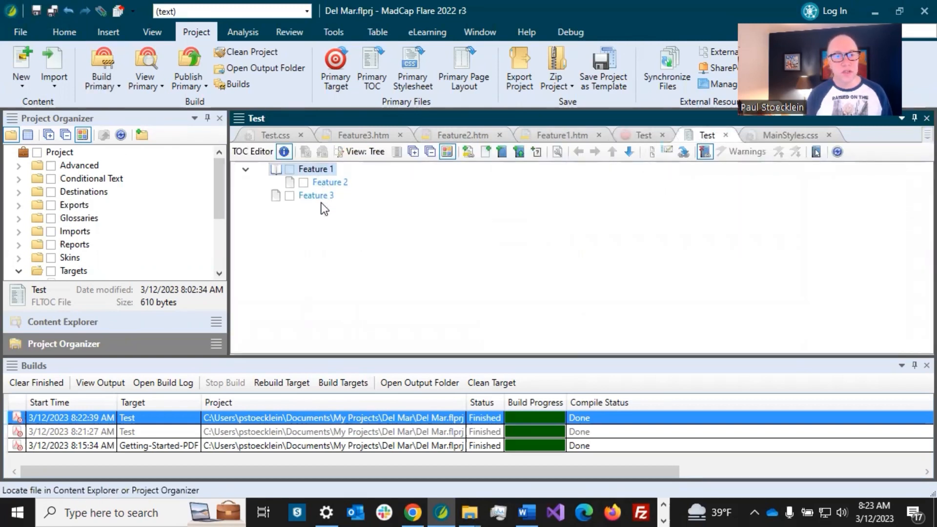
click(325, 182)
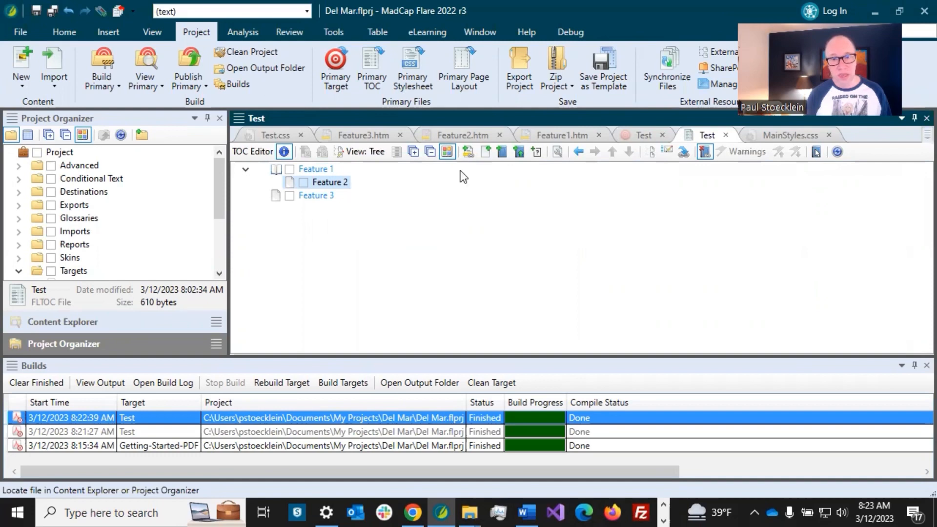
click(644, 135)
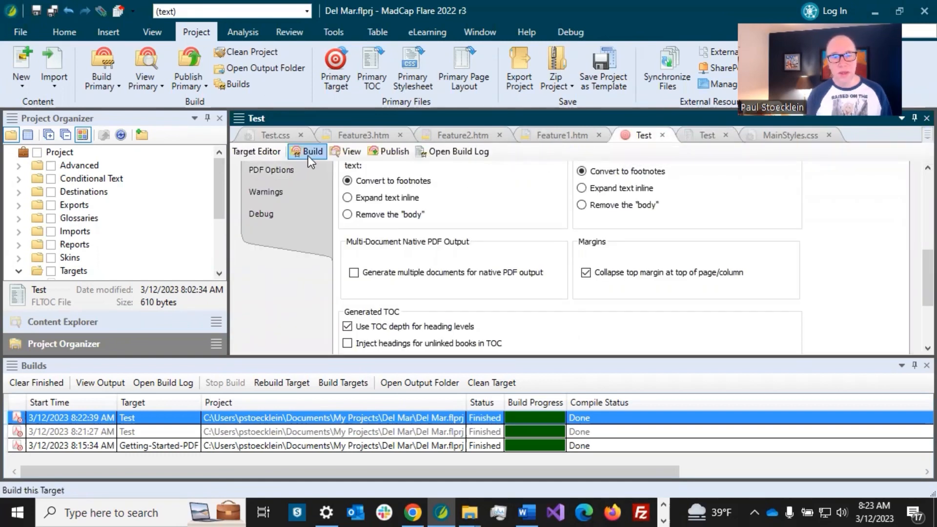
click(308, 154)
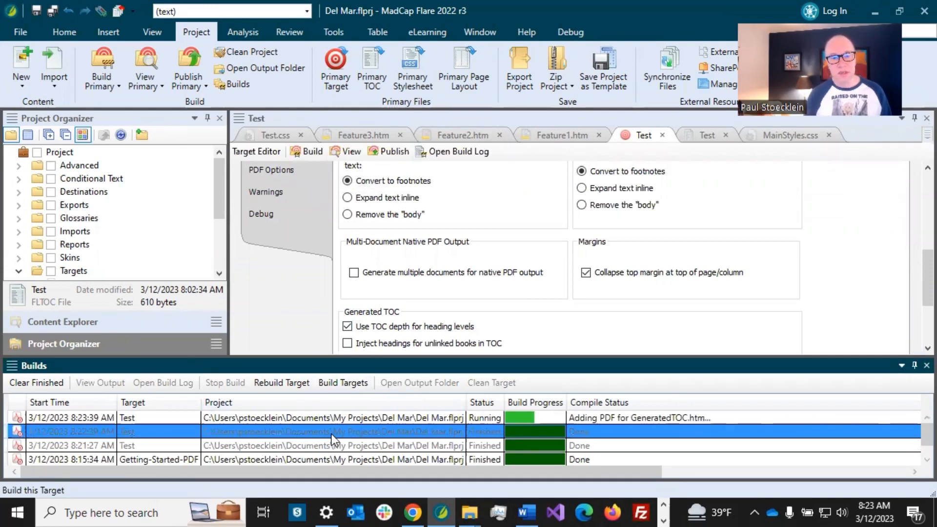
double_click(338, 420)
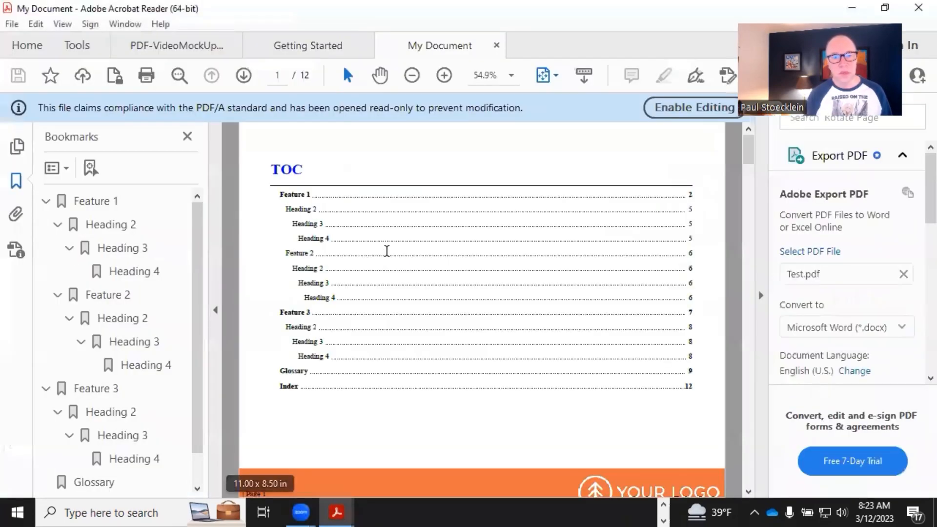
Examine how the Feature 1 and Feature 2 headings are styled and where they start on the pages of the new PDF
scroll(387, 254, down, 2)
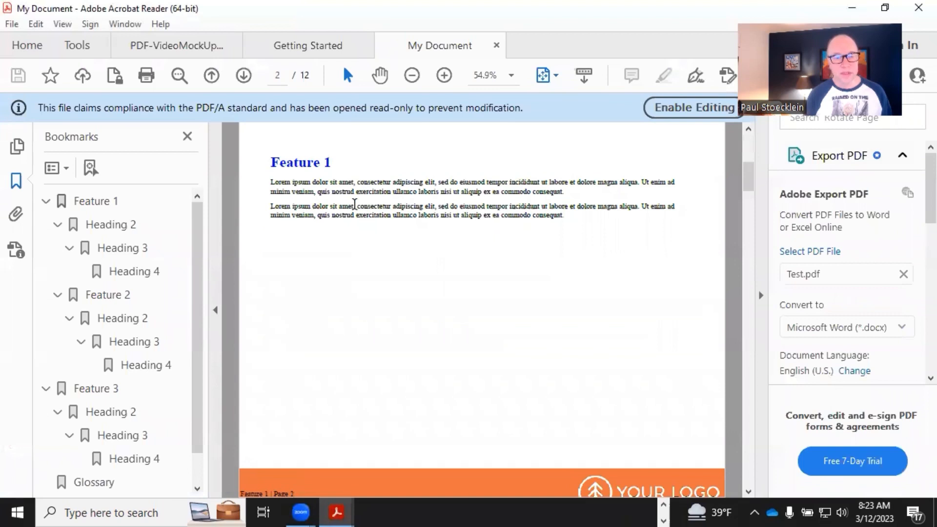
scroll(355, 204, down, 2)
scroll(355, 205, down, 1)
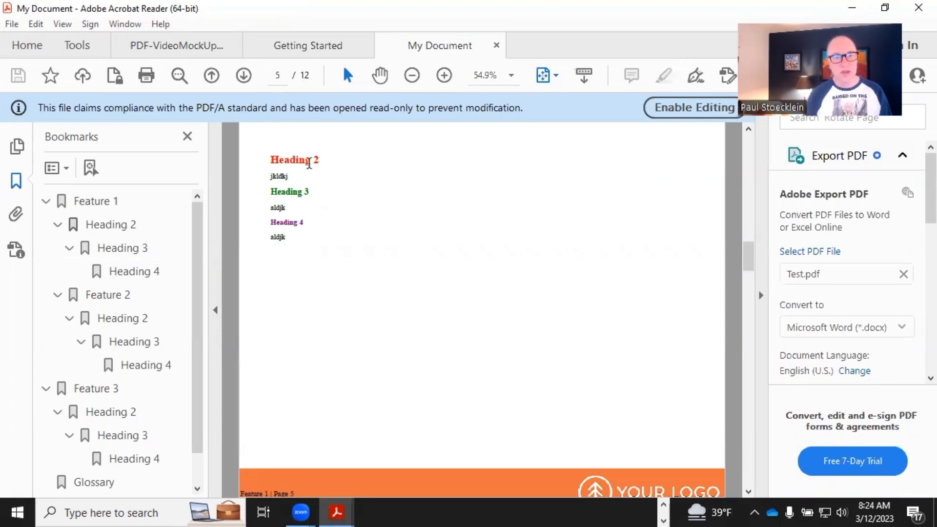
scroll(346, 227, down, 1)
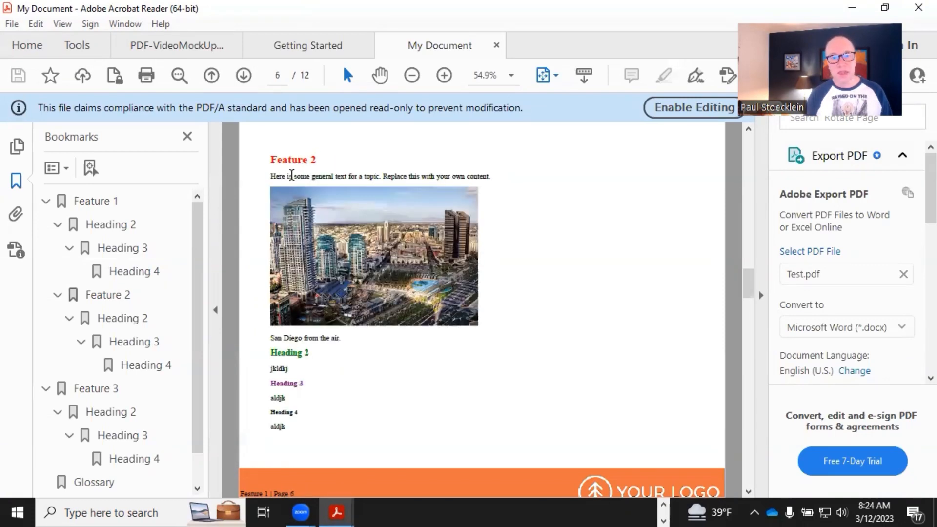
click(303, 163)
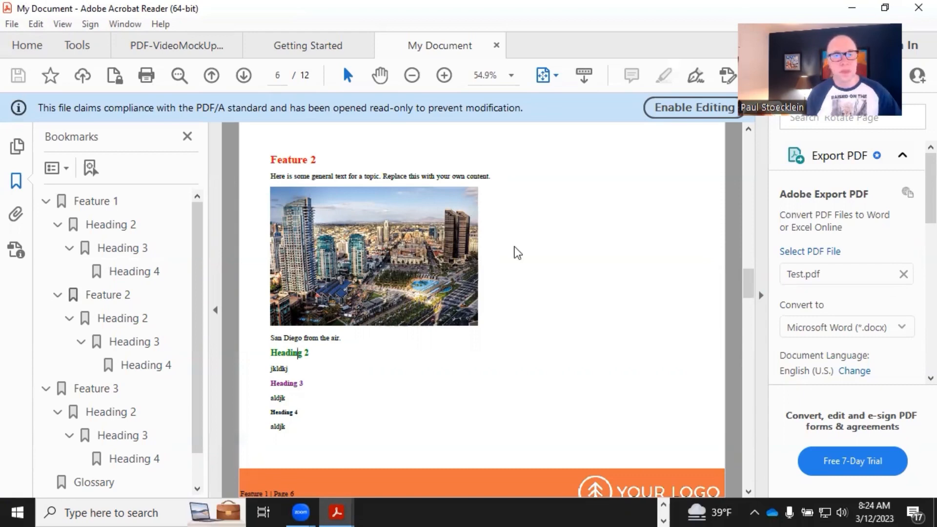
Switch back to MadCap Flare and inspect the style of the main Feature 1 heading in Feature1.htm
key(alt+Tab)
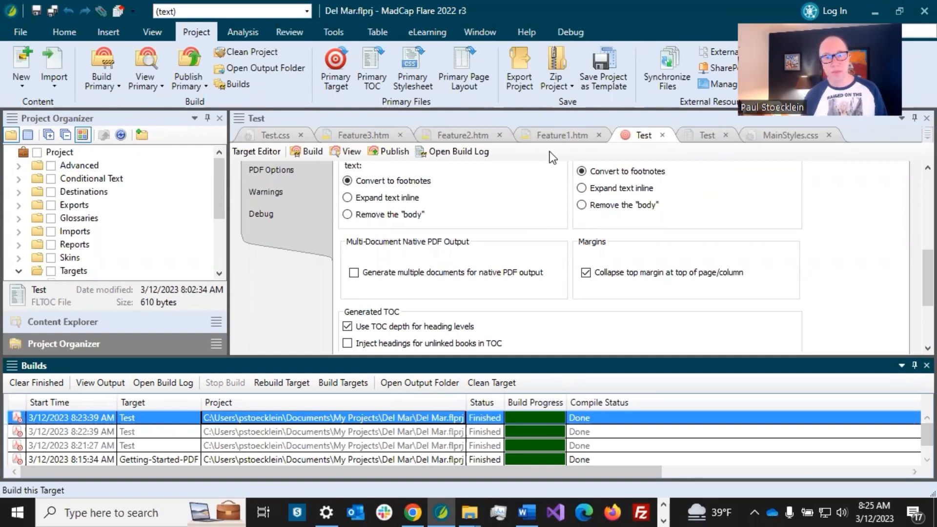
click(557, 137)
scroll(531, 220, up, 5)
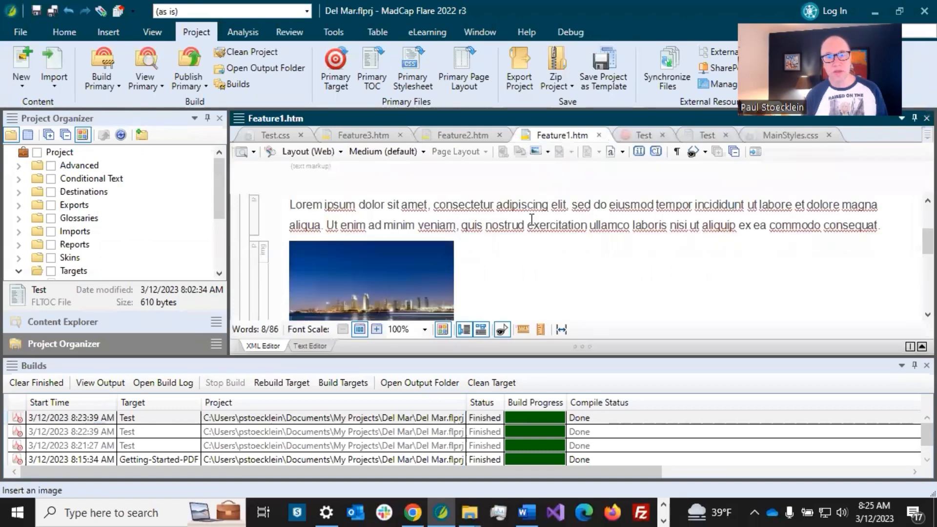
click(424, 223)
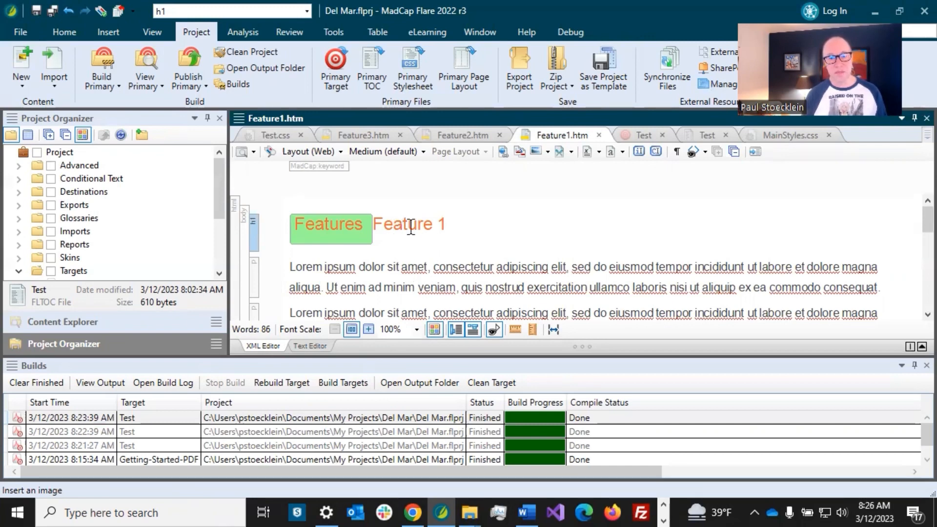
Turn off Use TOC depth for heading levels in the Test target, save it, and return to the Test.css stylesheet
click(634, 136)
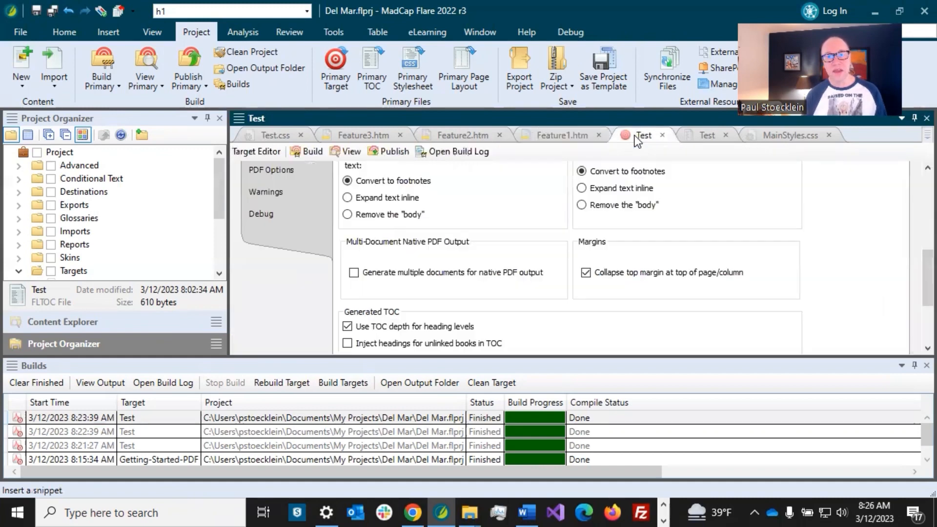
click(358, 327)
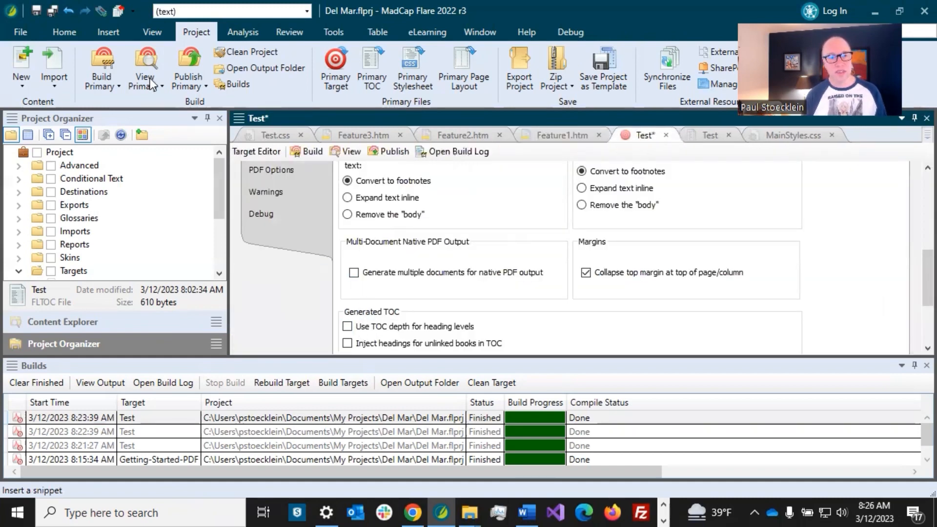
click(51, 12)
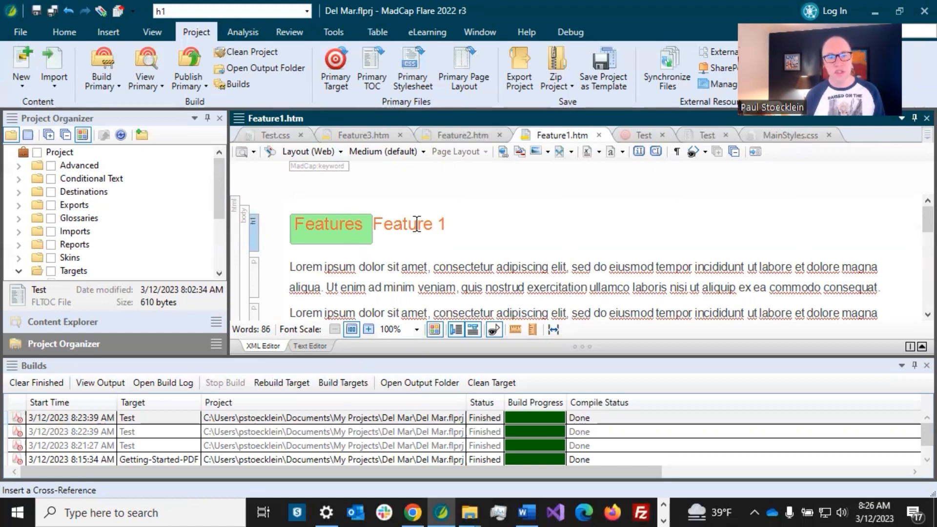
click(276, 133)
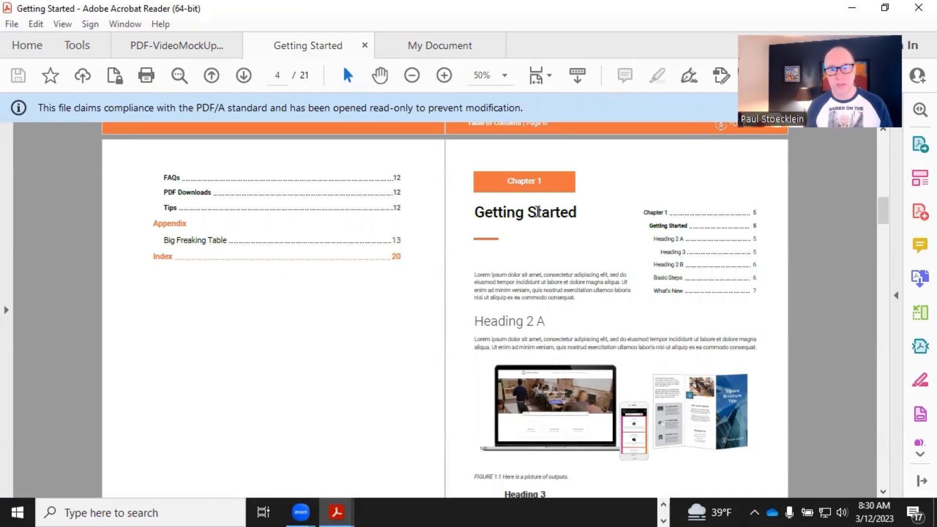
Examine how Heading 3 and its bulleted list are divided between pages in the Getting Started PDF
scroll(538, 220, down, 1)
scroll(537, 215, down, 2)
scroll(537, 211, down, 2)
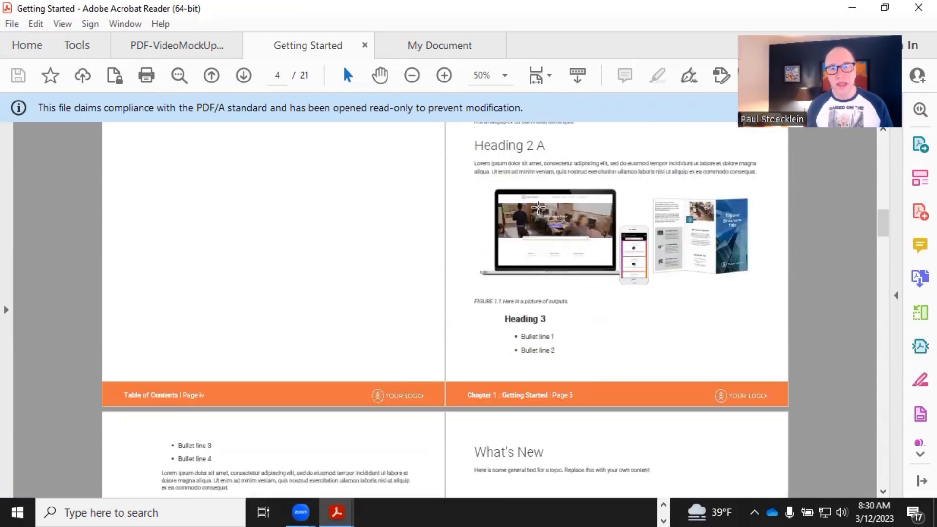
scroll(542, 210, up, 1)
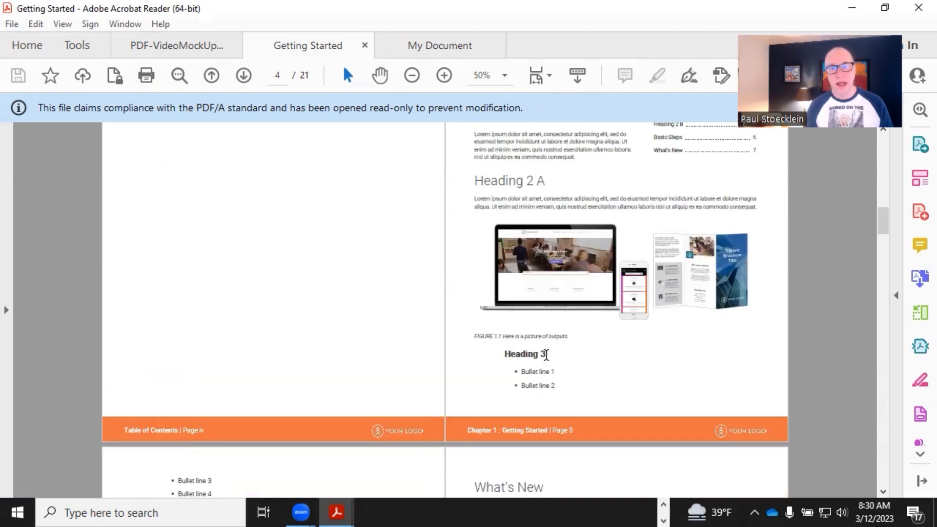
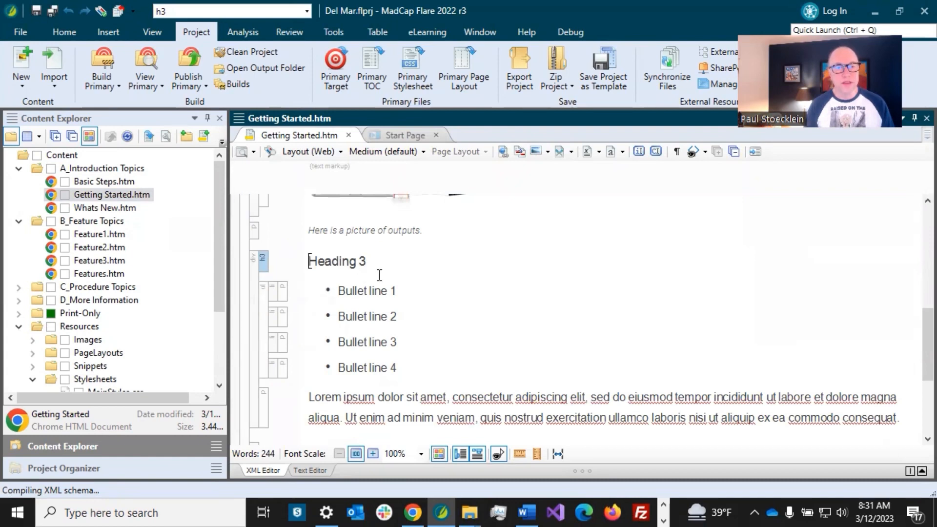
Insert a page break in Getting Started.htm between the image caption and Heading 3
click(107, 33)
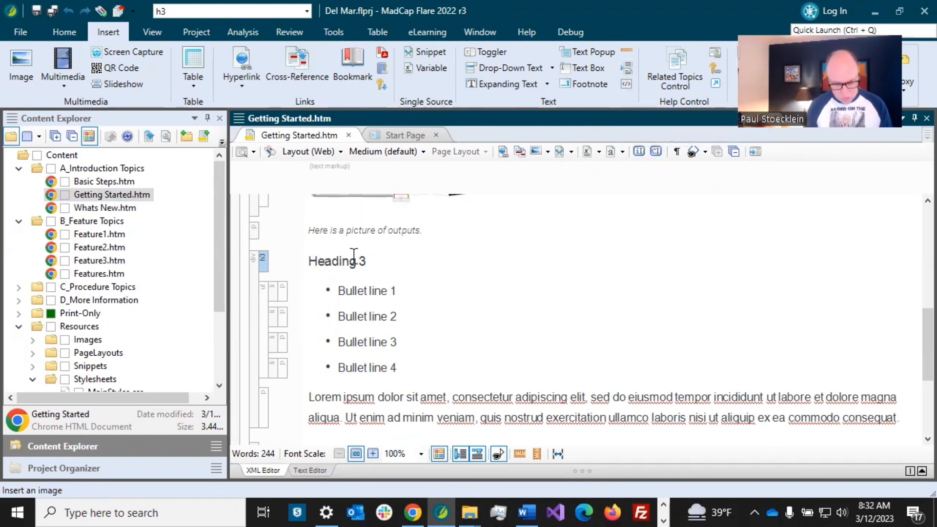
key(Left)
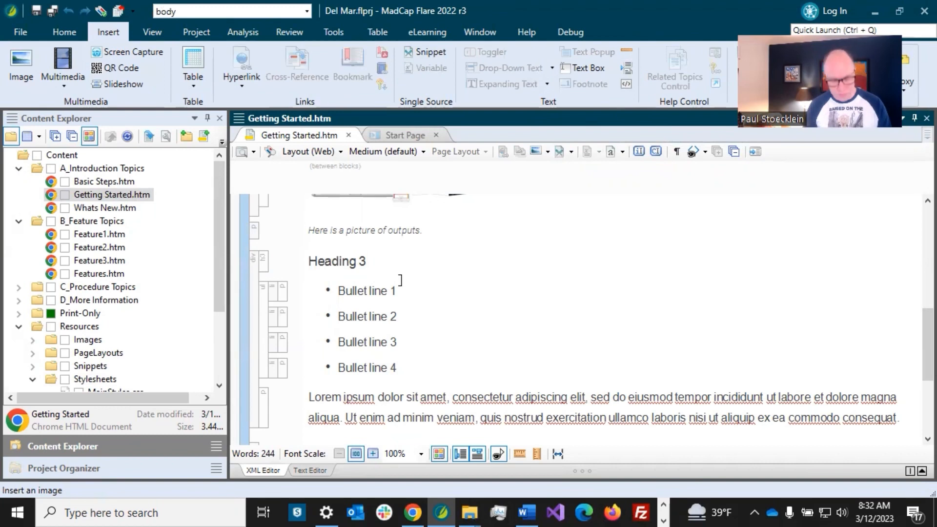
key(Return)
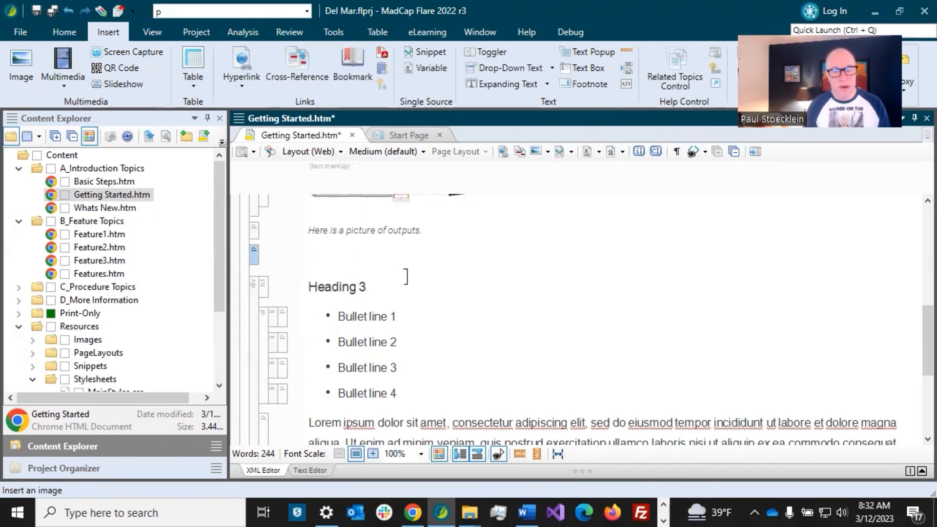
click(627, 72)
click(411, 230)
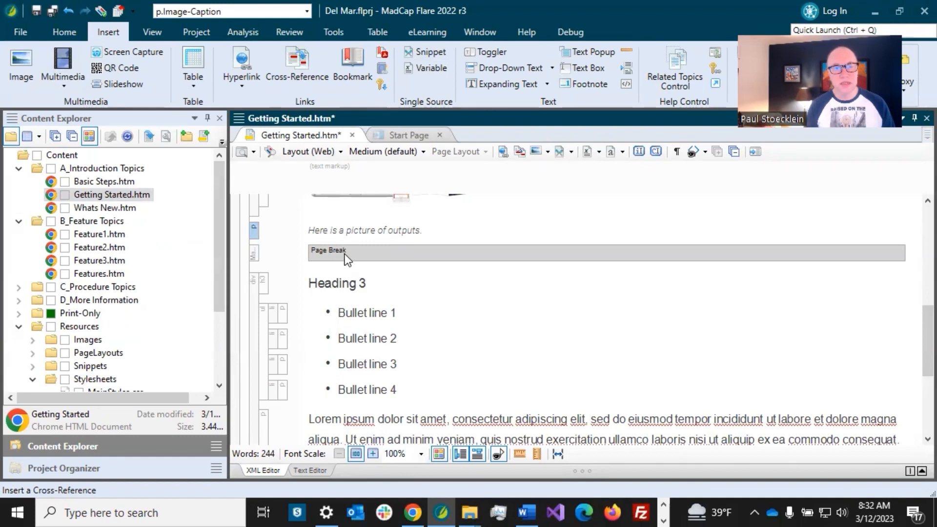
Hide the markers in the topic and show them again around the page break
click(706, 155)
click(711, 101)
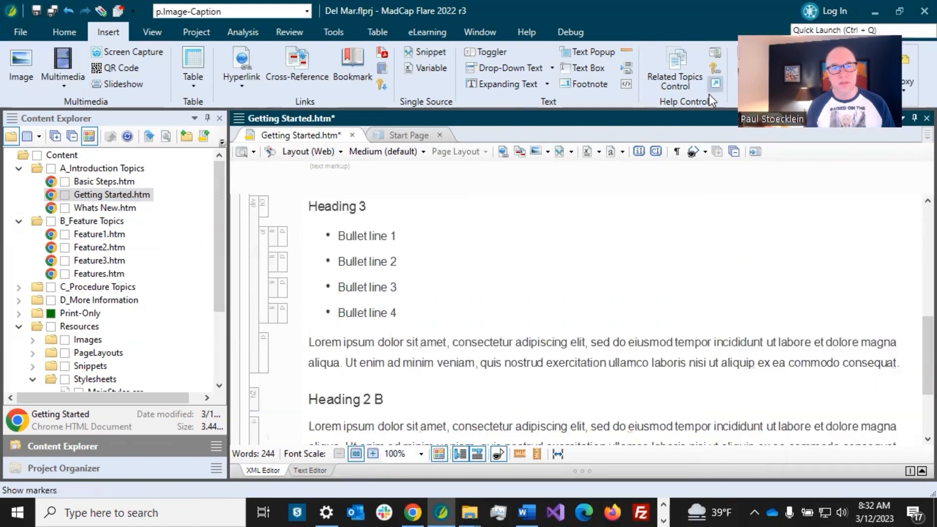
scroll(378, 243, up, 2)
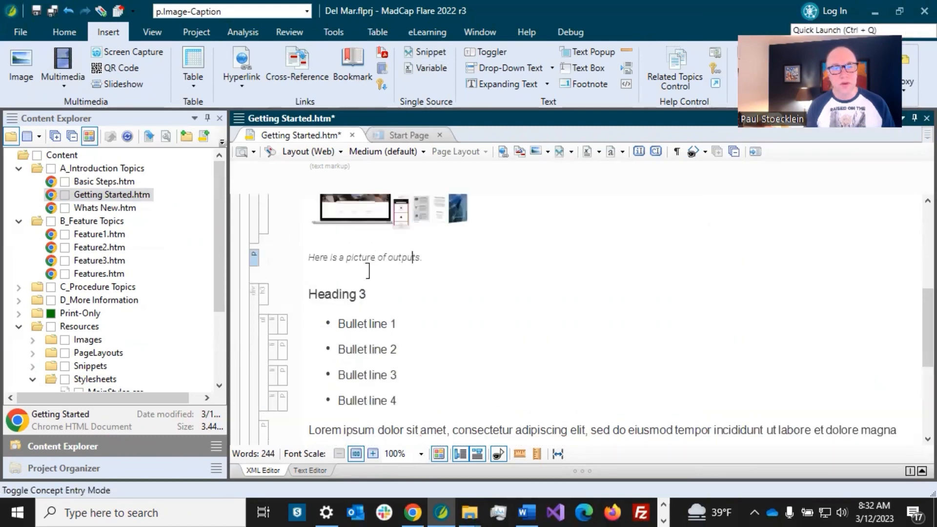
click(704, 152)
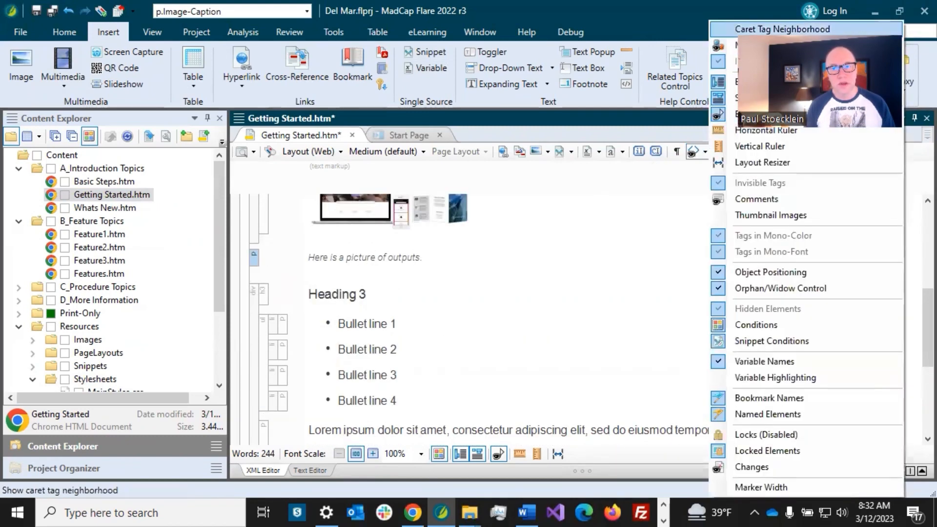
click(751, 45)
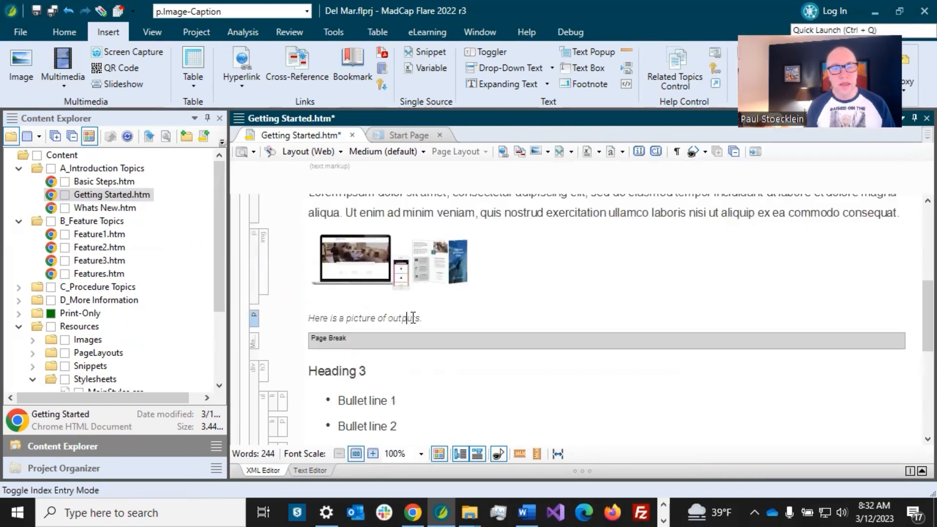
Save Getting Started.htm and copy the page break above Heading 3
scroll(410, 318, down, 2)
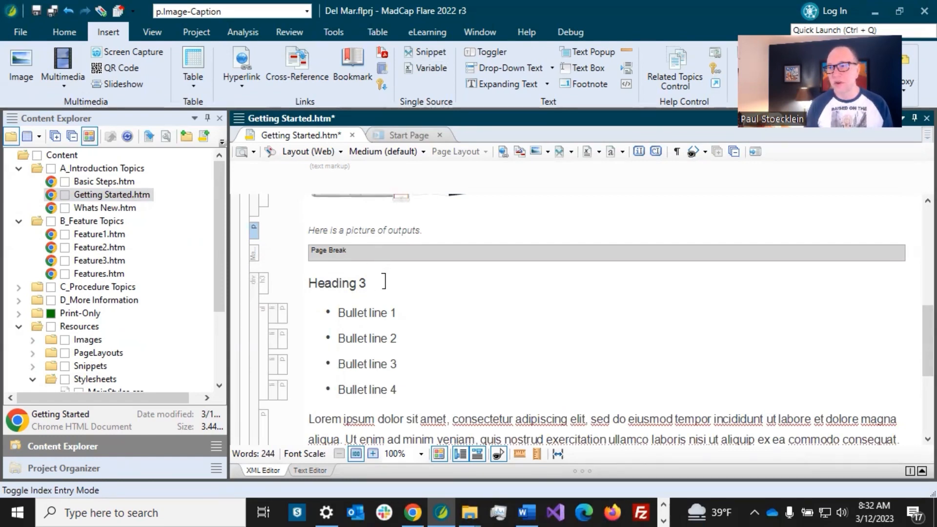
key(ctrl+s)
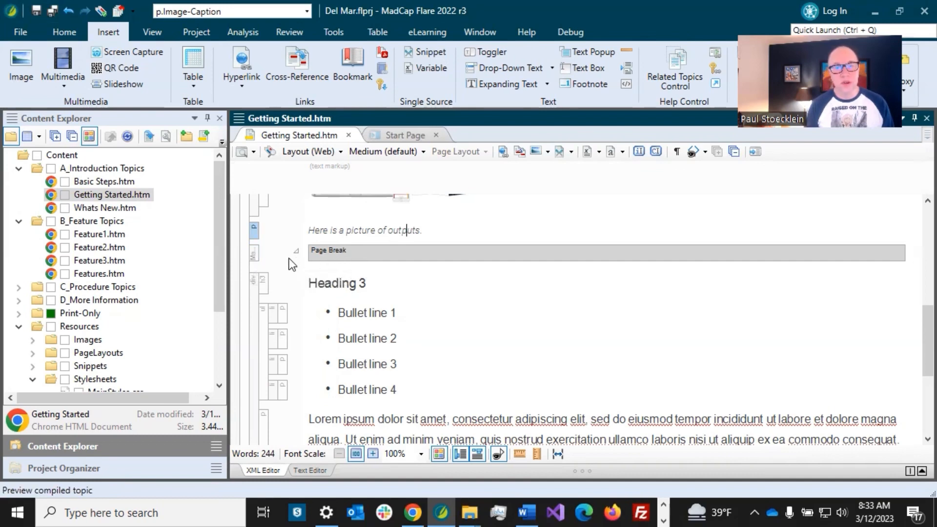
right_click(254, 259)
click(297, 301)
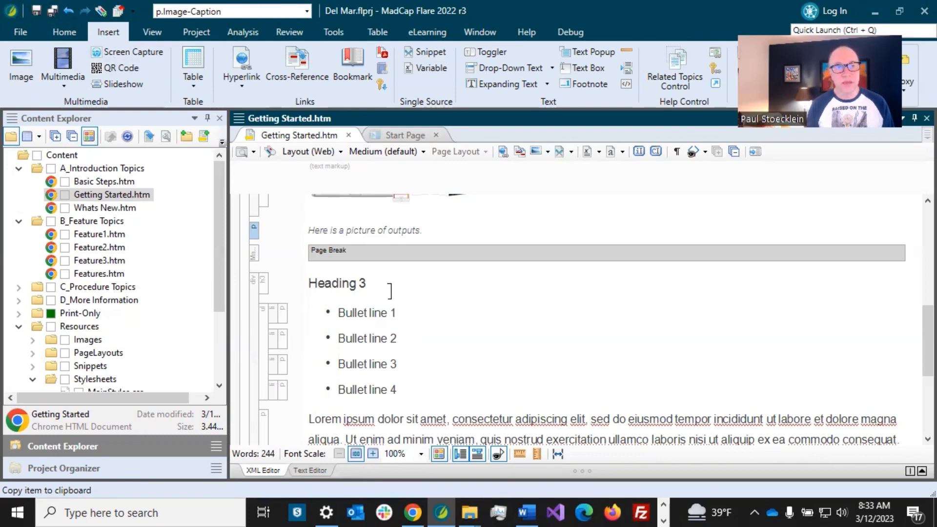
Open Basic Steps.htm and locate it in the Get-Started-PDF TOC to check which topic precedes it
click(104, 181)
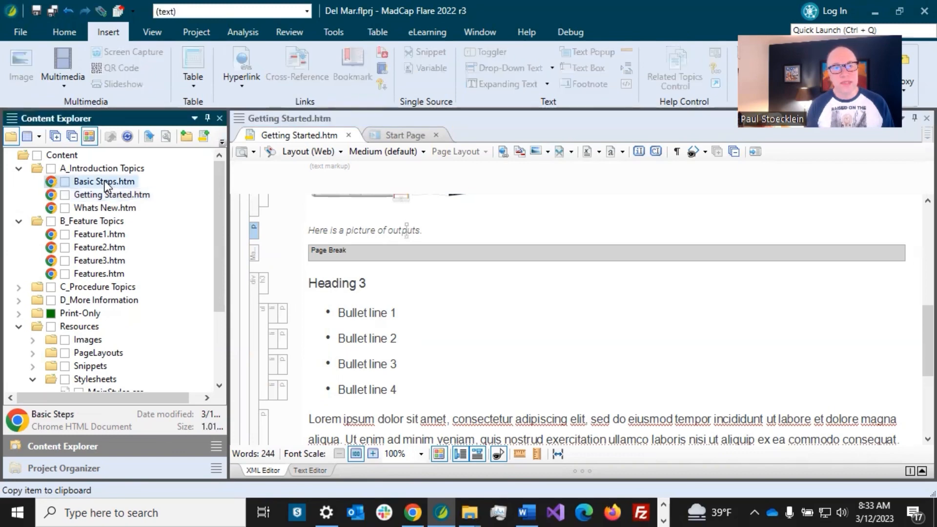
double_click(104, 181)
click(477, 223)
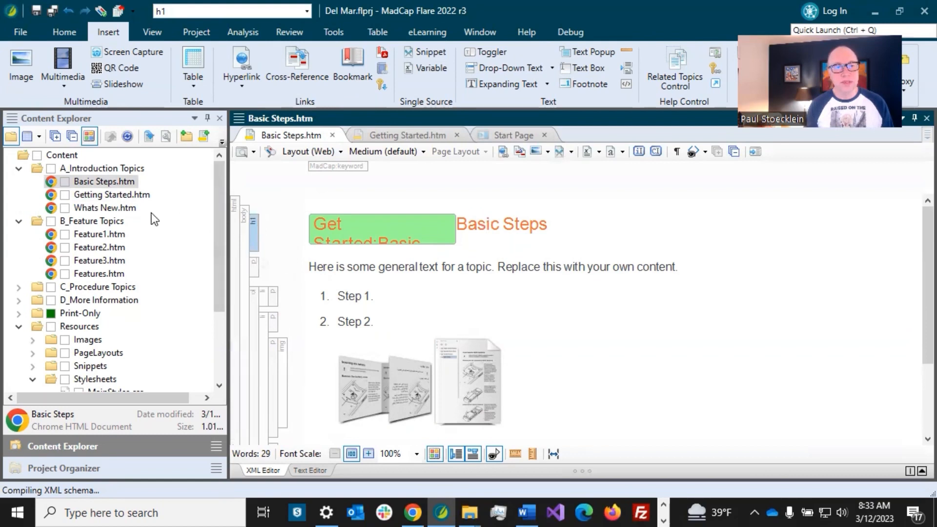
right_click(123, 185)
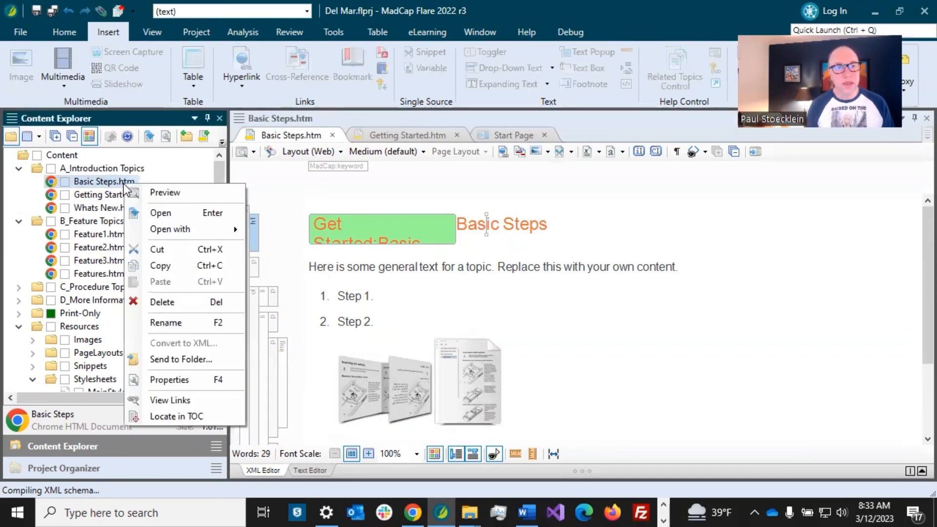
click(189, 412)
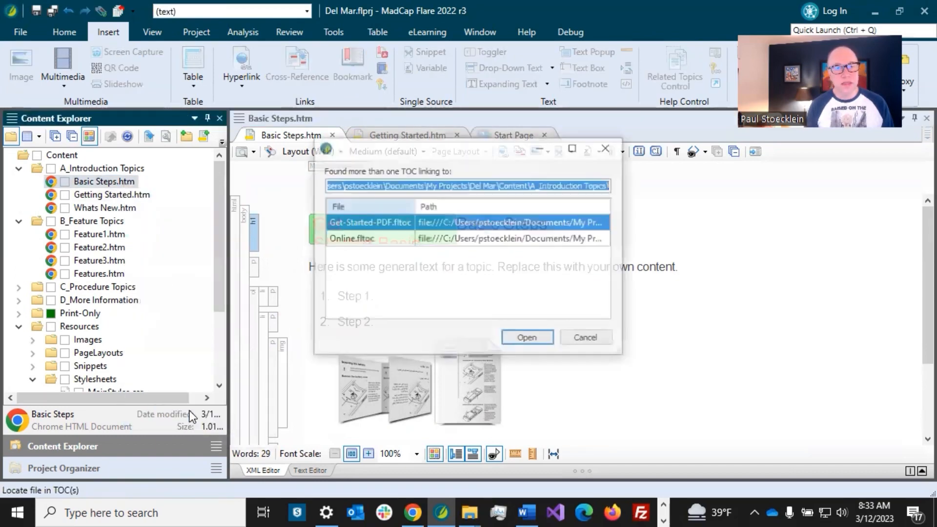
click(521, 338)
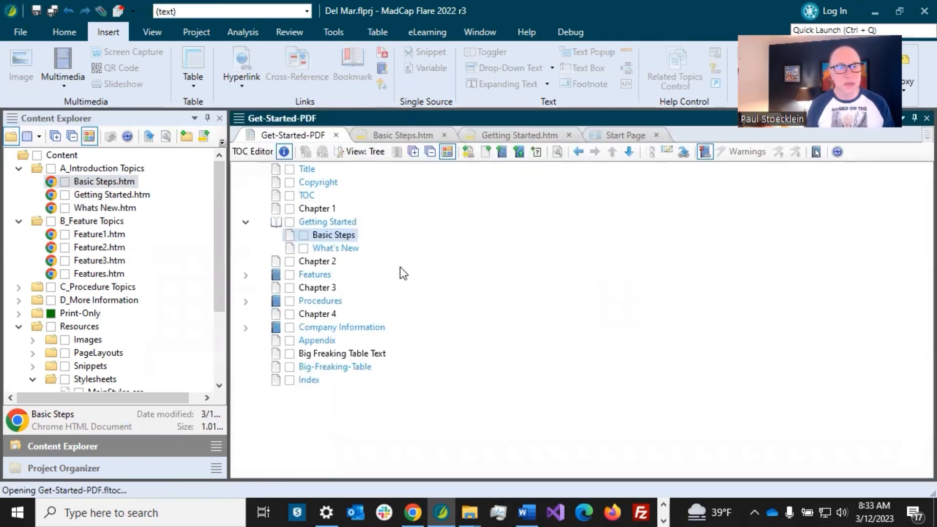
click(320, 223)
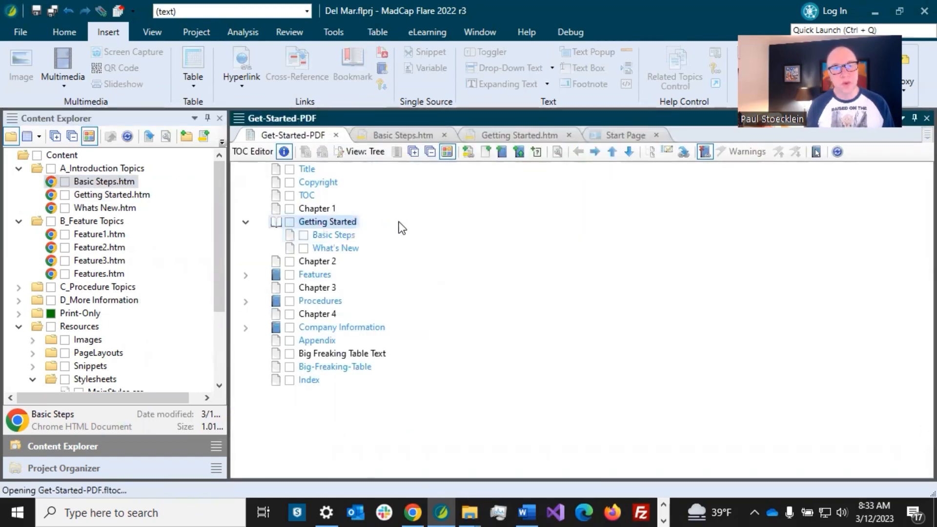
Return to Getting Started.htm, paste the copied page break after the last paragraph, and save
click(410, 136)
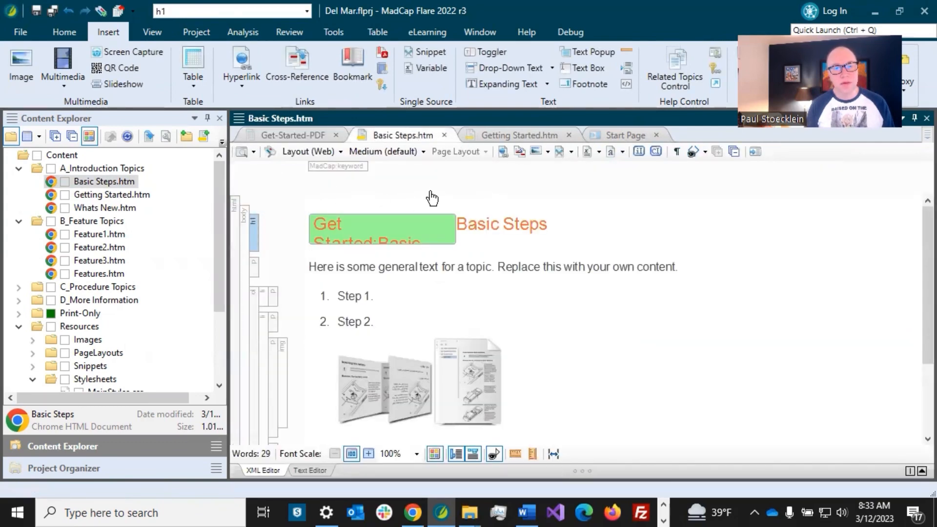
click(518, 133)
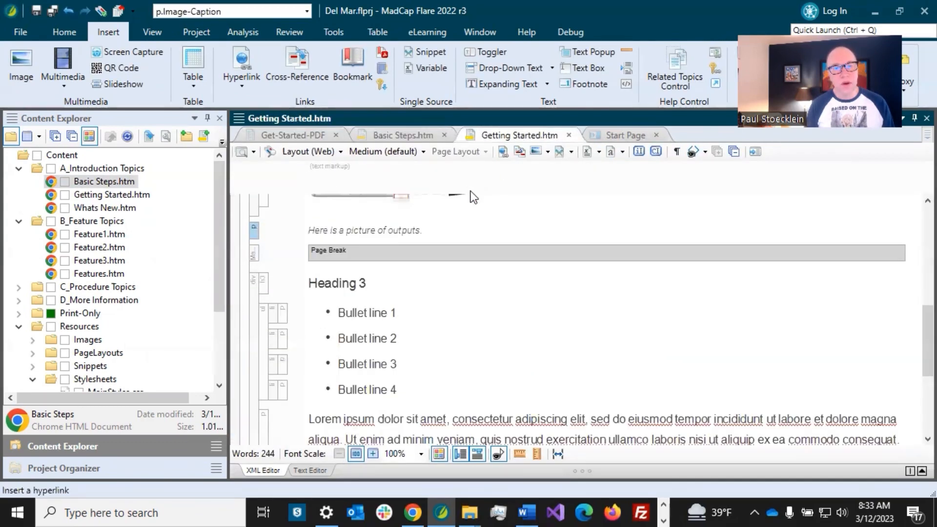
scroll(422, 292, down, 4)
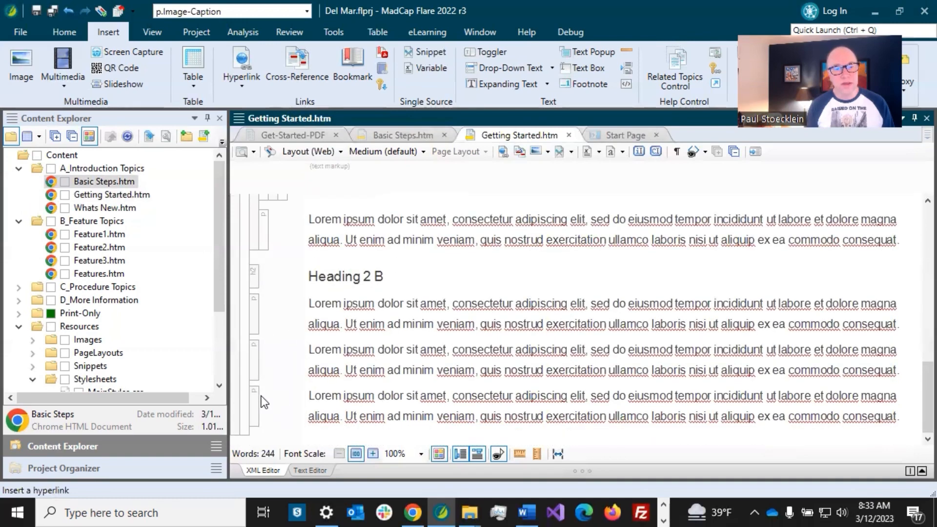
right_click(256, 403)
click(312, 250)
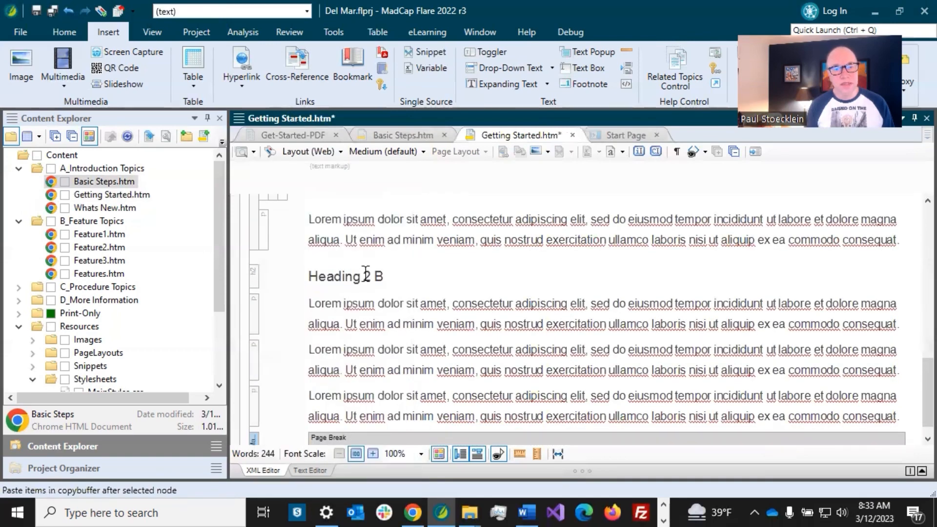
click(52, 11)
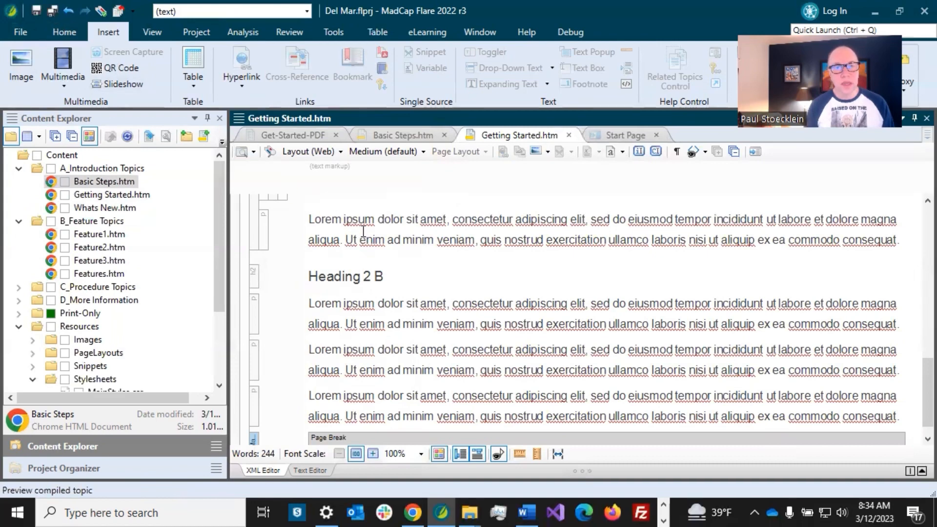
Build the Getting-Started-PDF target and examine where Heading 3 and Basic Steps start in the PDF output
click(201, 35)
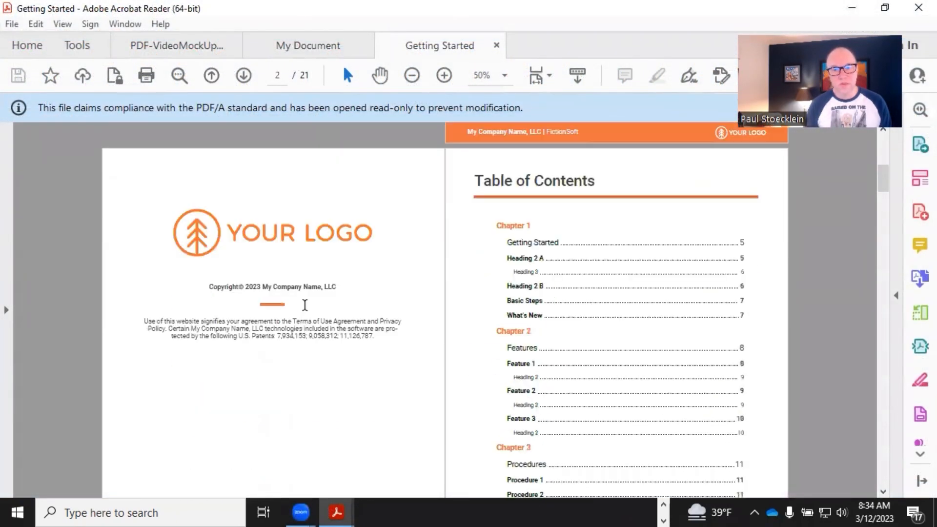
scroll(304, 305, down, 12)
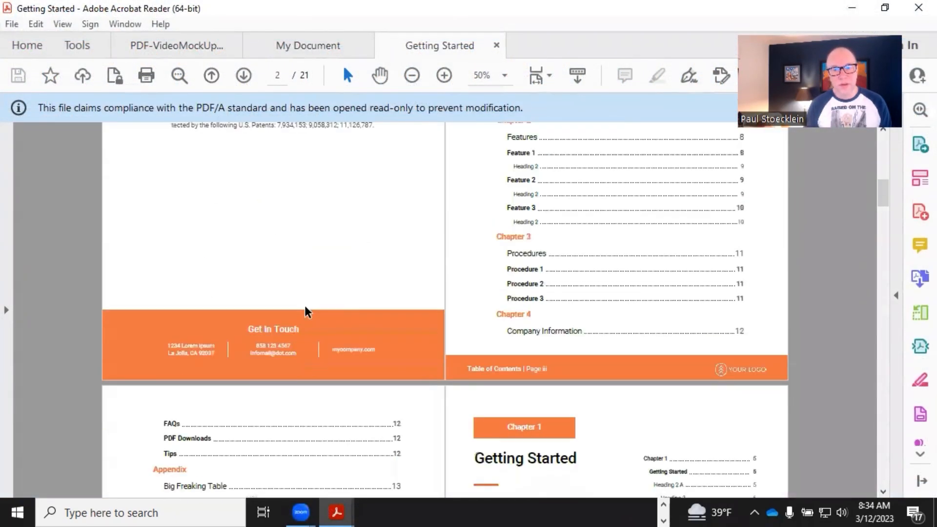
scroll(308, 312, down, 2)
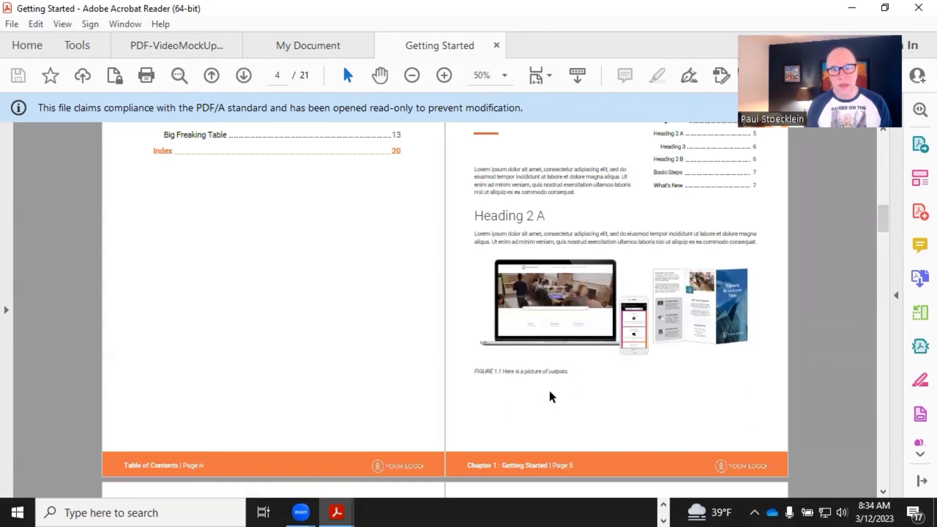
scroll(361, 294, down, 3)
scroll(204, 337, down, 1)
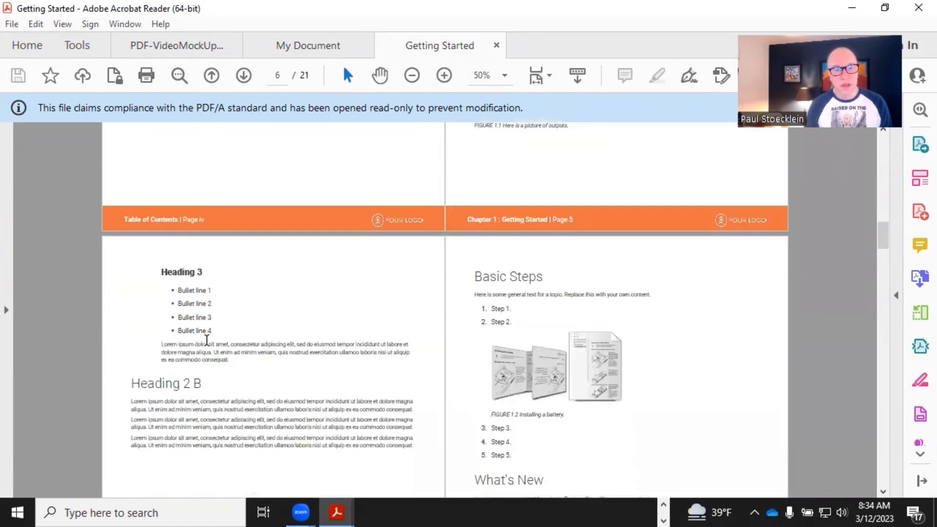
scroll(200, 317, down, 1)
scroll(188, 306, down, 1)
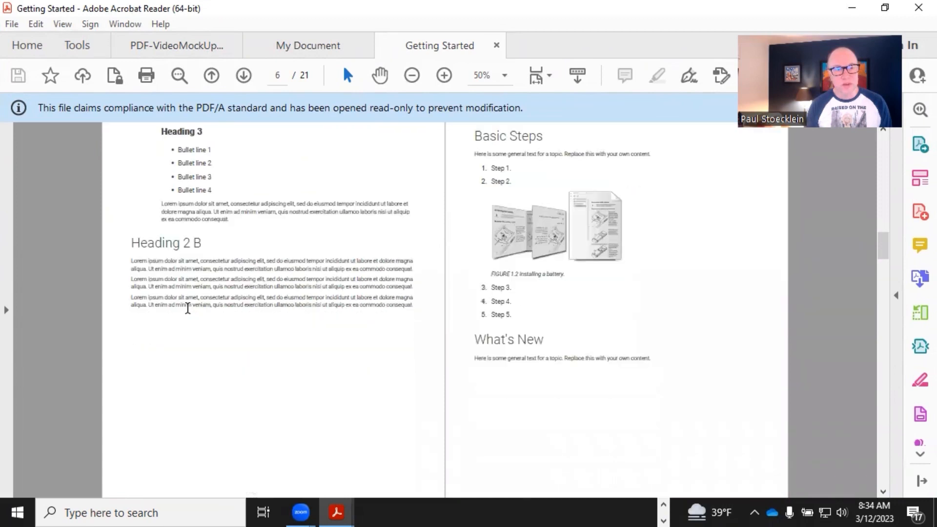
scroll(220, 268, up, 1)
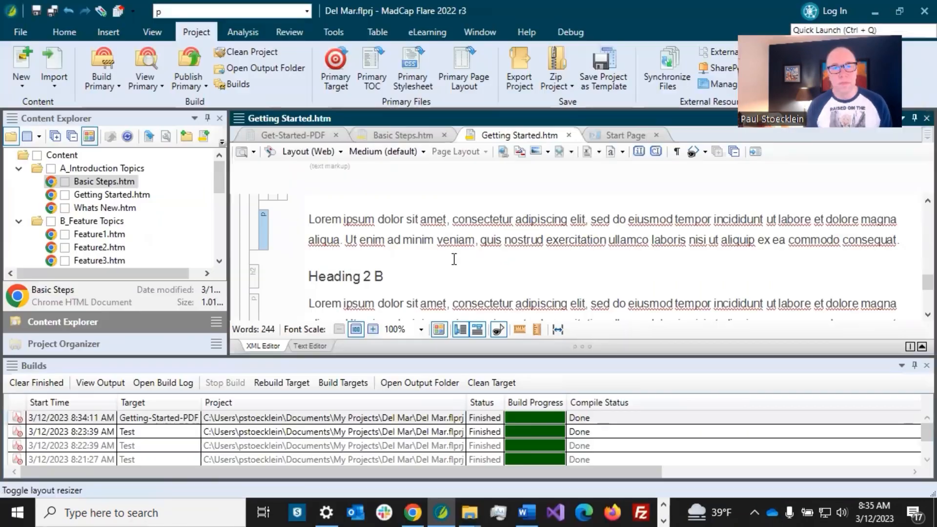
Review the page breaks in Getting Started.htm and view the condition tags for the one above Heading 3 without applying any
scroll(453, 259, down, 3)
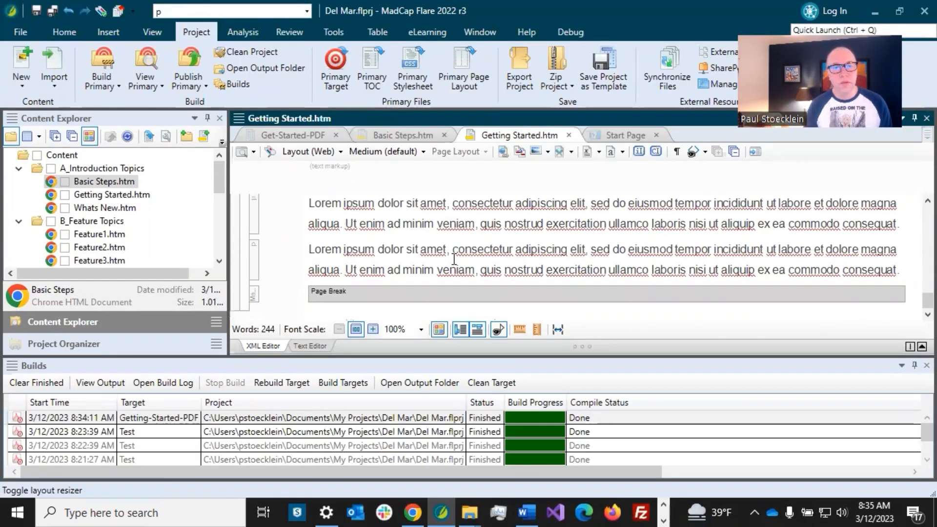
scroll(454, 258, down, 5)
scroll(454, 258, up, 2)
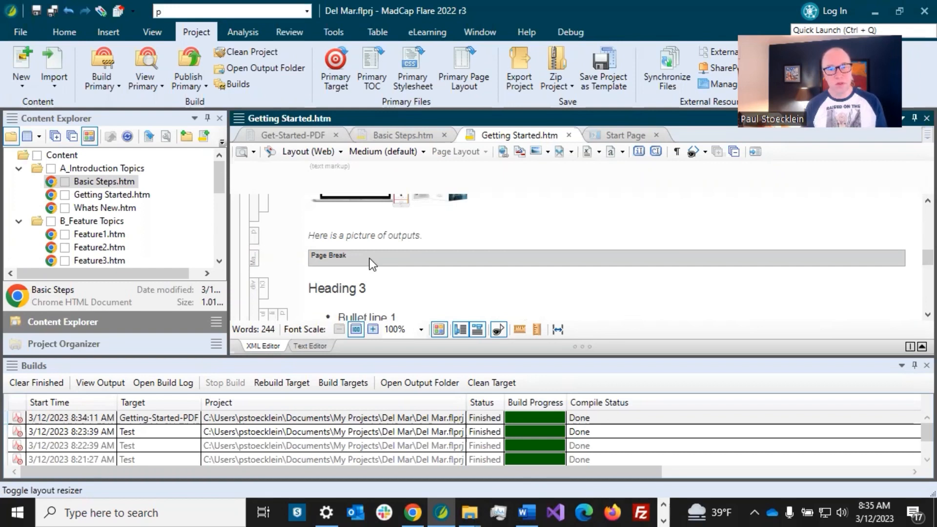
right_click(254, 257)
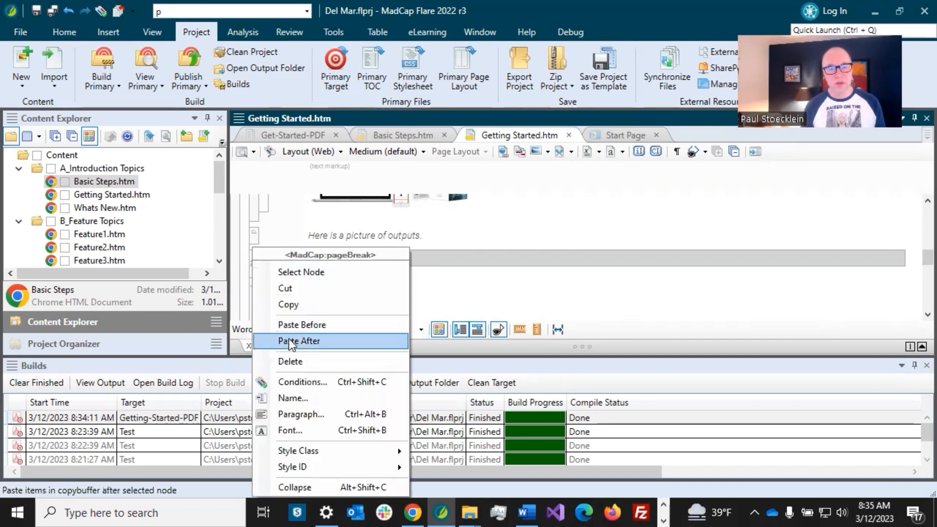
click(303, 382)
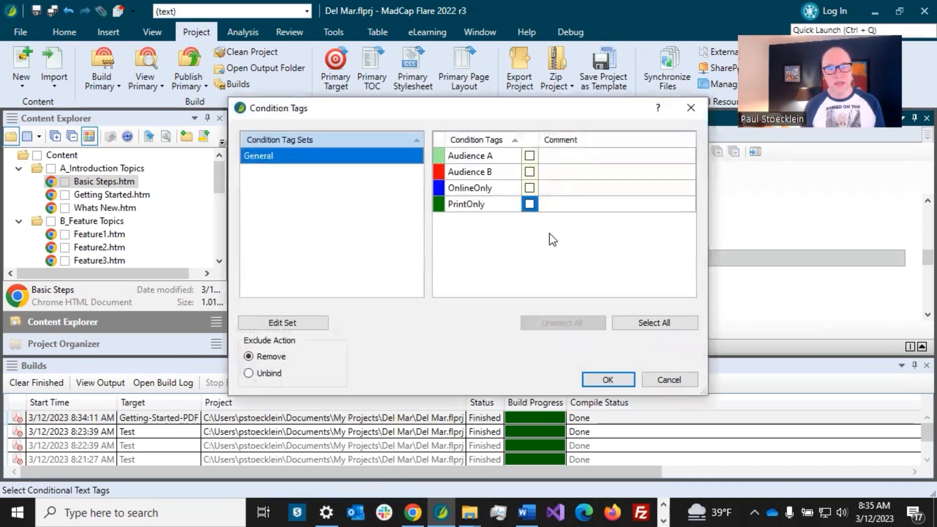
click(656, 379)
Check the Heading 3 and image caption blocks around the page break, and switch to Basic Steps.htm
click(359, 288)
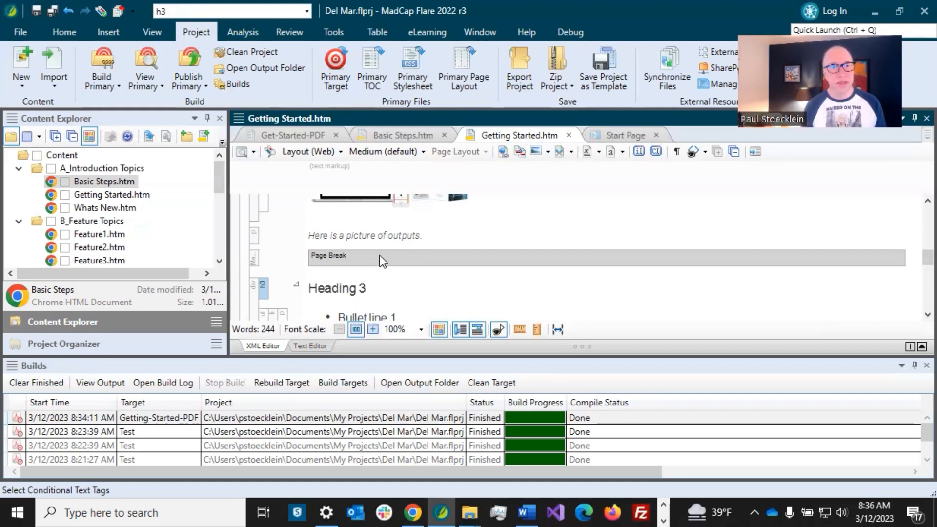
click(374, 229)
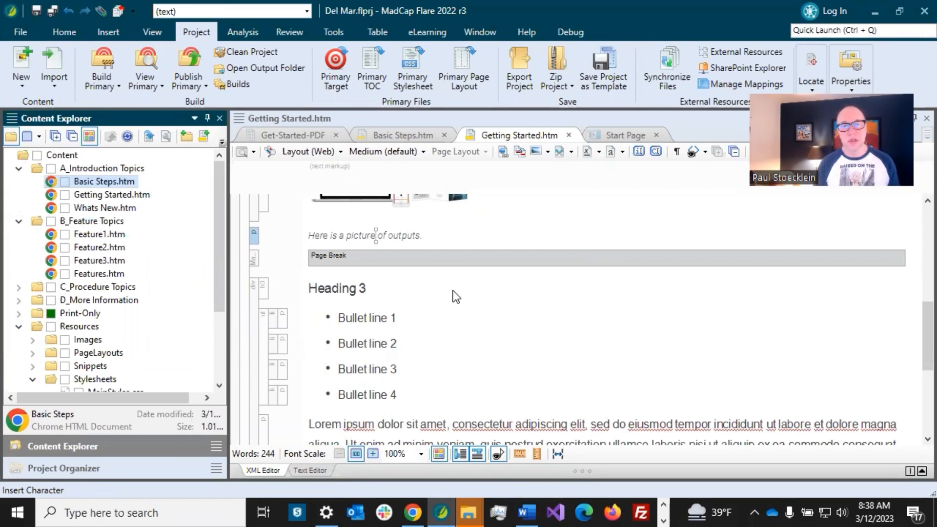
click(401, 136)
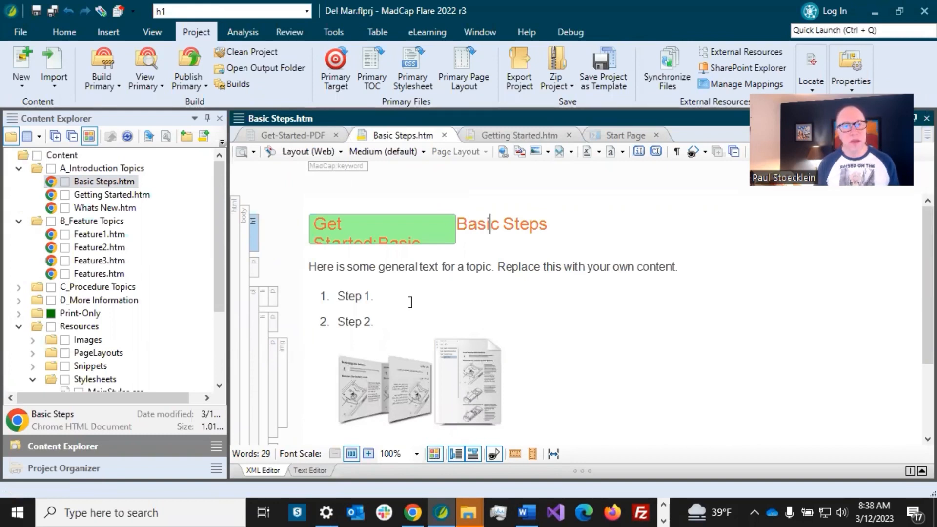
Try converting the Step 1 list item in Basic Steps.htm to a simple item, and undo the conversion
click(386, 296)
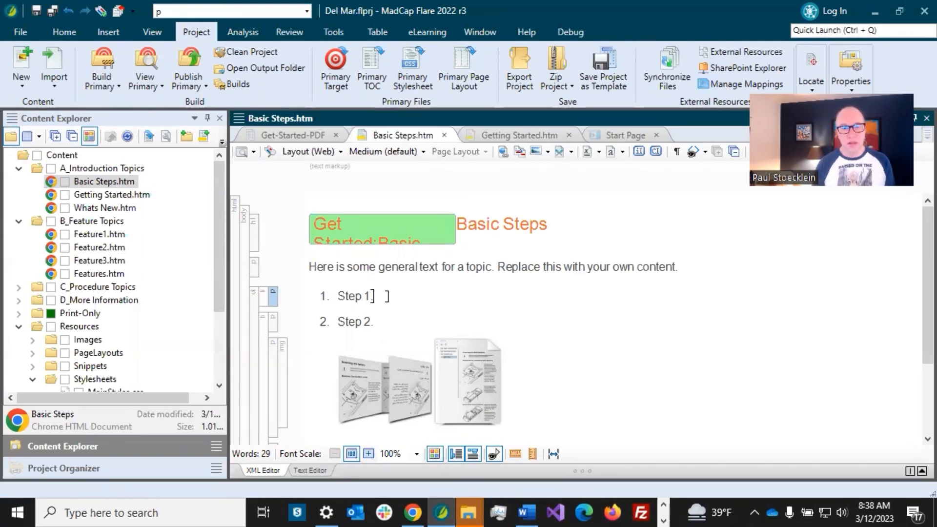
key(BackSpace)
key(BackSpace)
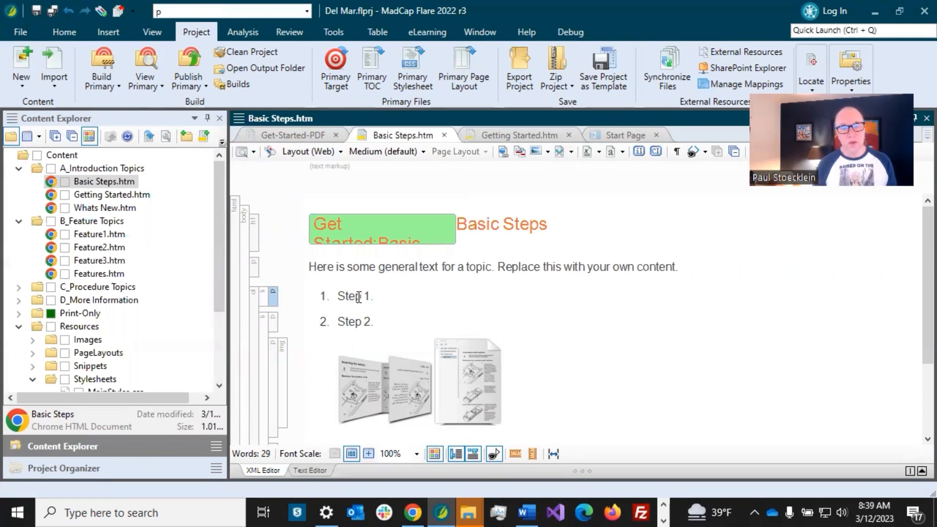
scroll(359, 296, down, 3)
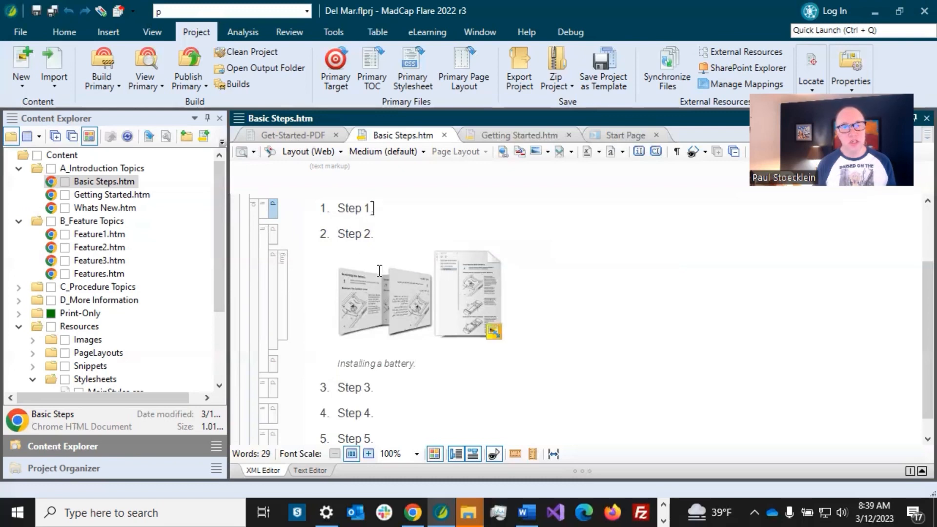
right_click(263, 215)
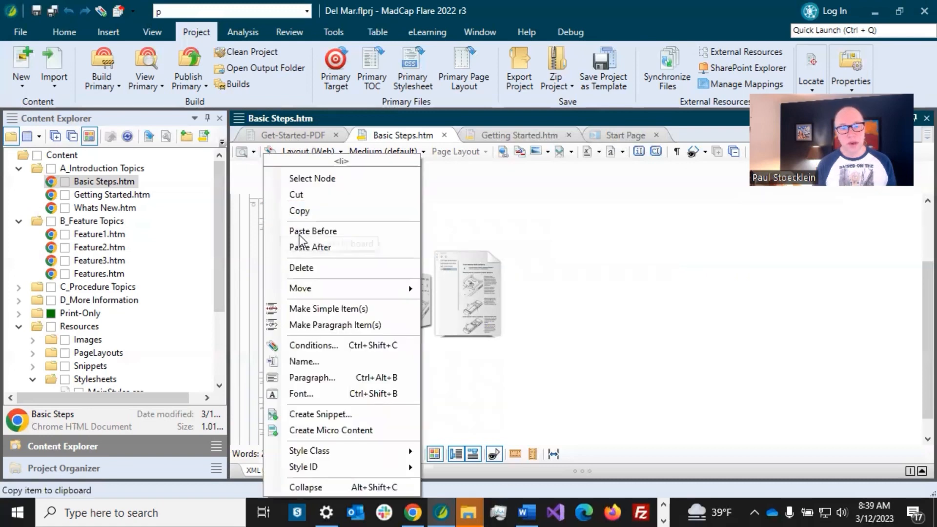
click(324, 308)
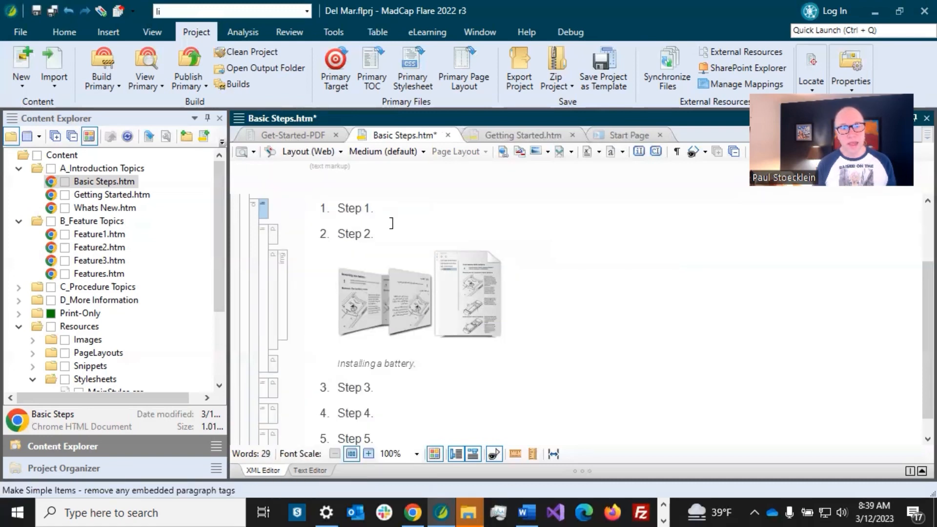
click(68, 9)
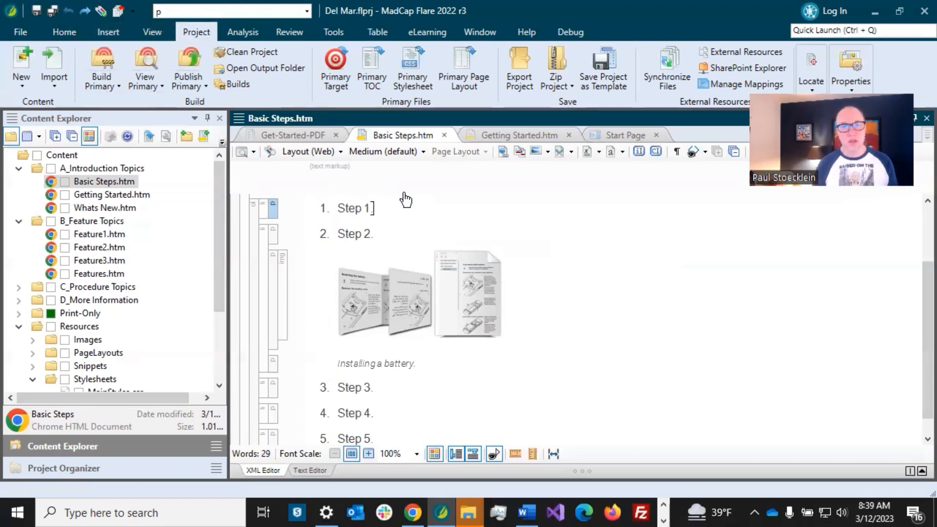
Open MainStyles.css from the Step 1 list item's style options and add a generic class named Page-Break-Before
right_click(263, 211)
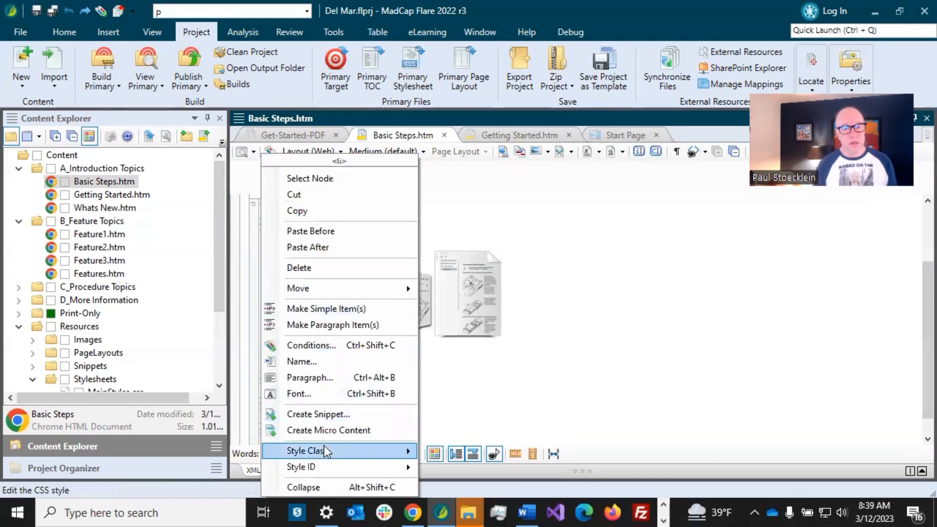
mouse_move(324, 448)
click(519, 365)
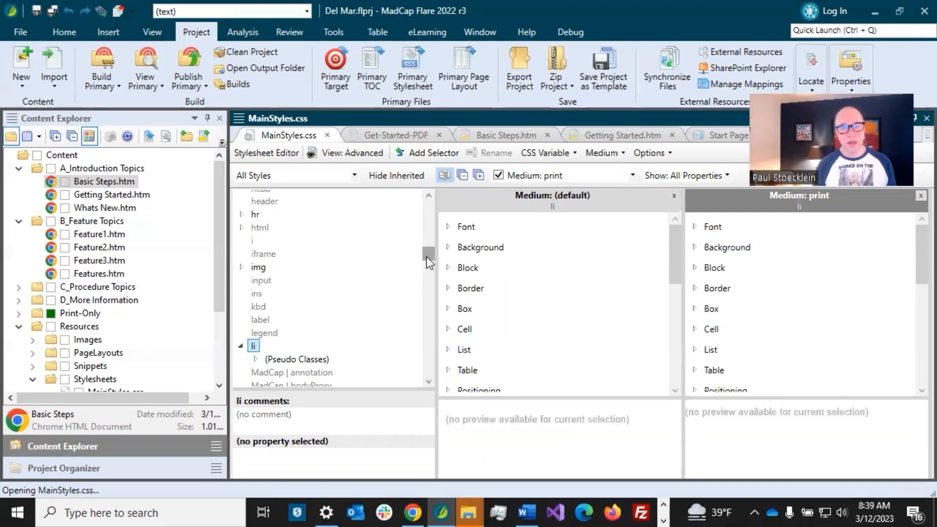
drag(429, 253, 430, 195)
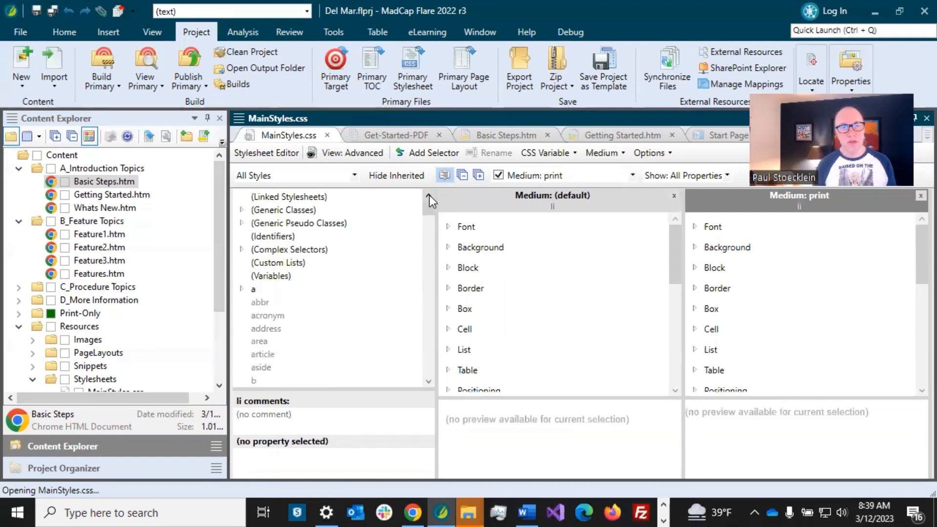
click(289, 213)
click(420, 153)
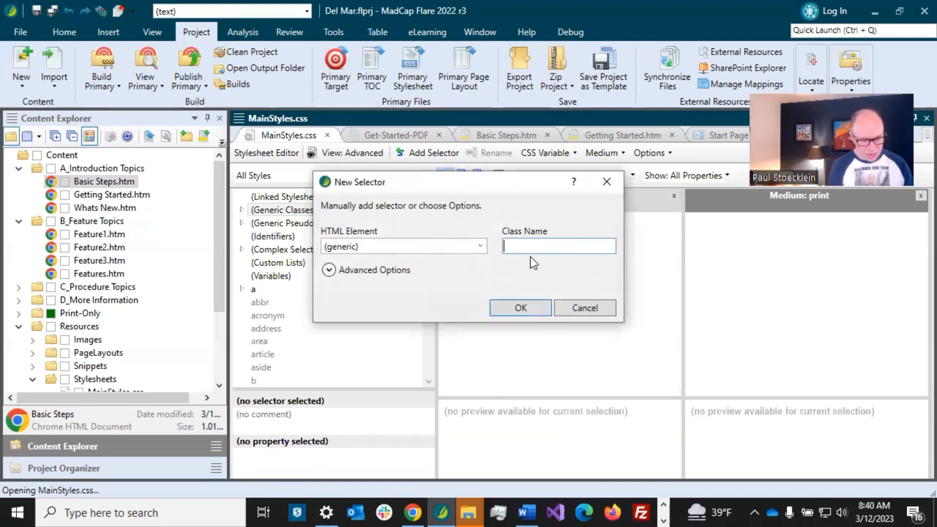
text(Page)
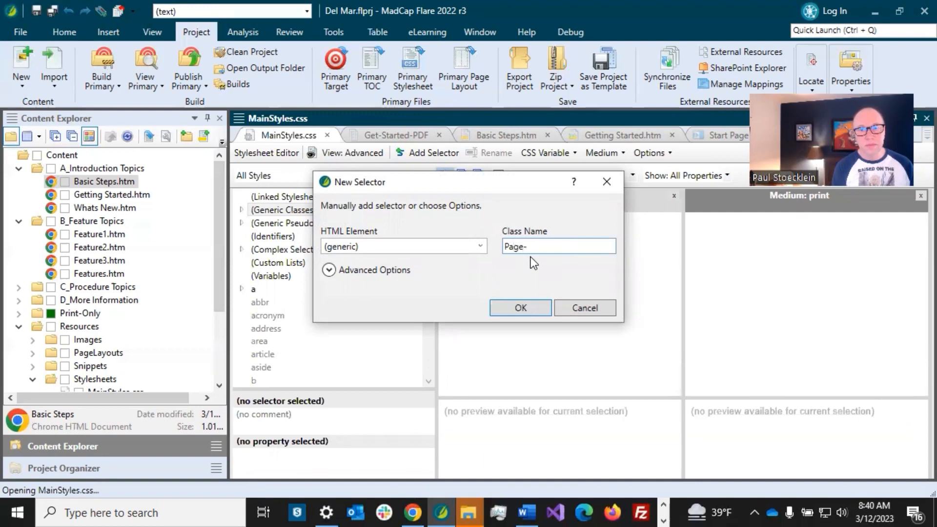
text(-Break-Before)
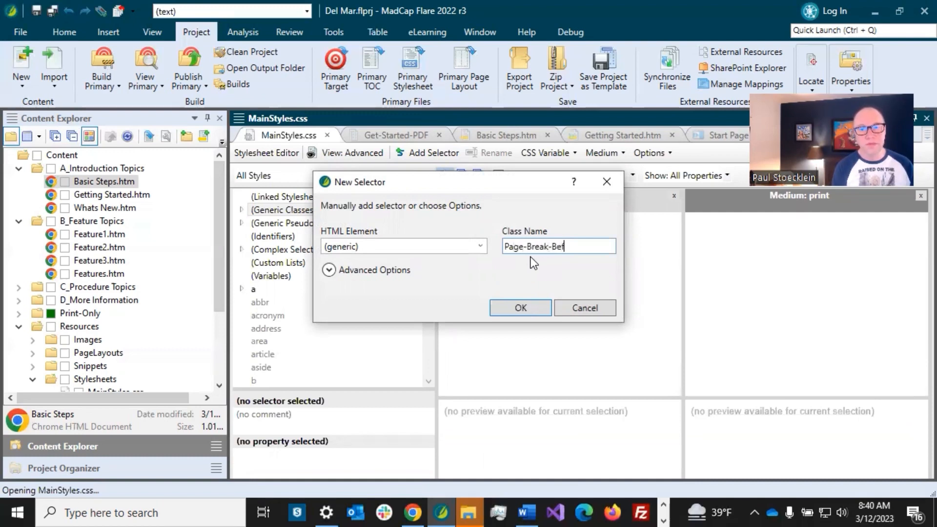
click(531, 312)
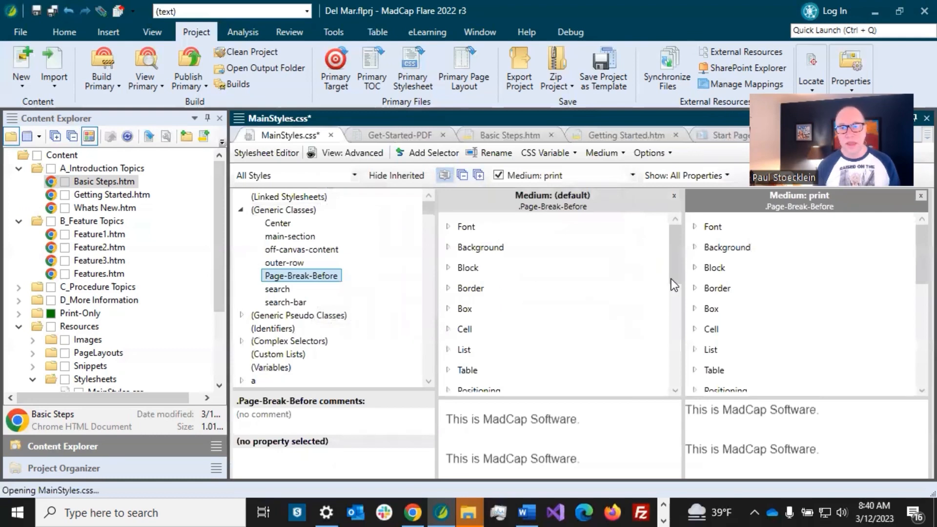
Set page-break-before to always for the Page-Break-Before class in the print medium, and save the stylesheet
scroll(786, 303, down, 3)
click(696, 346)
scroll(739, 333, down, 5)
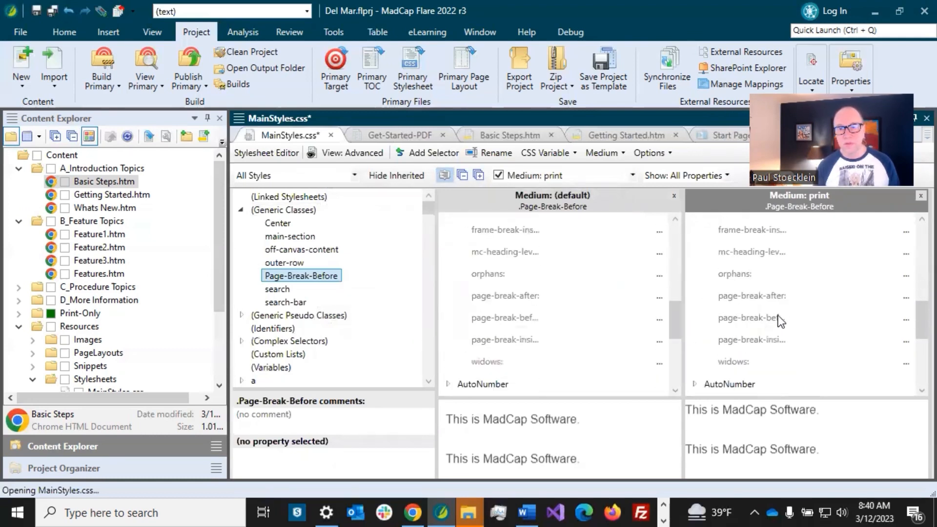
click(898, 319)
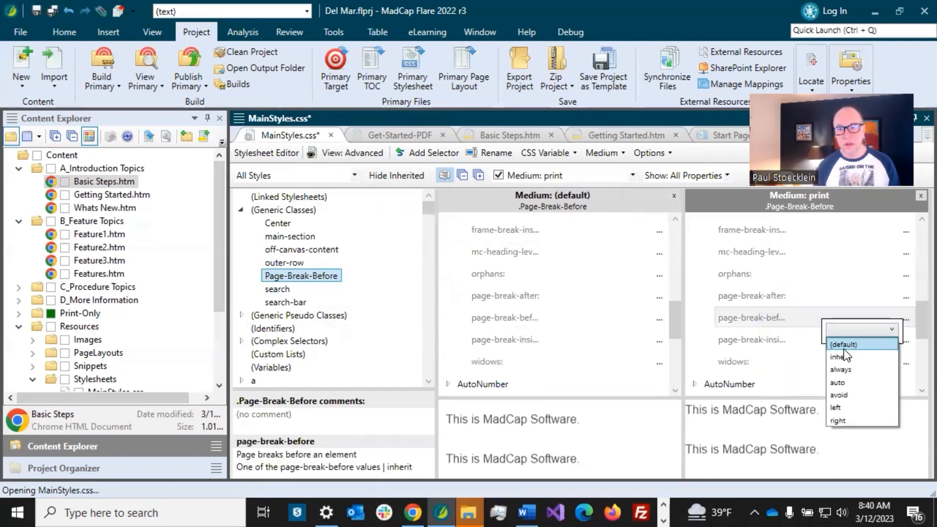
click(840, 370)
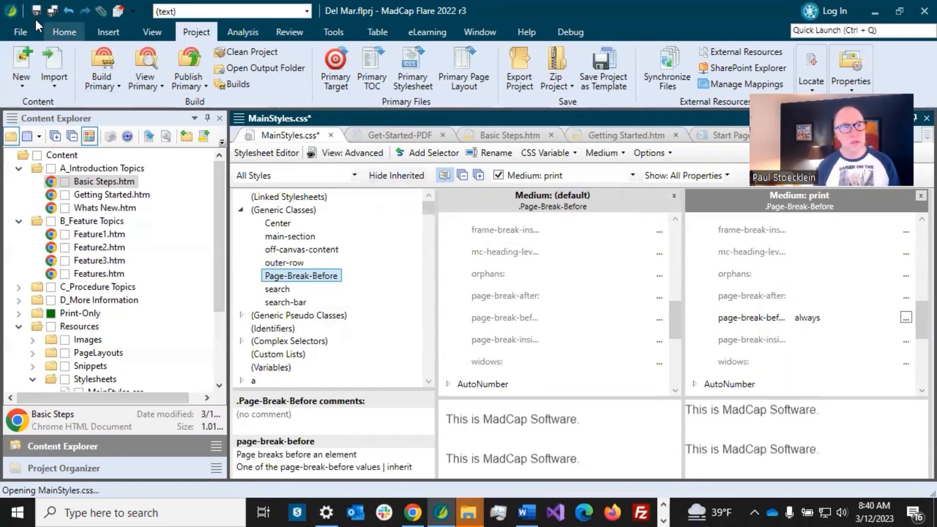
click(50, 11)
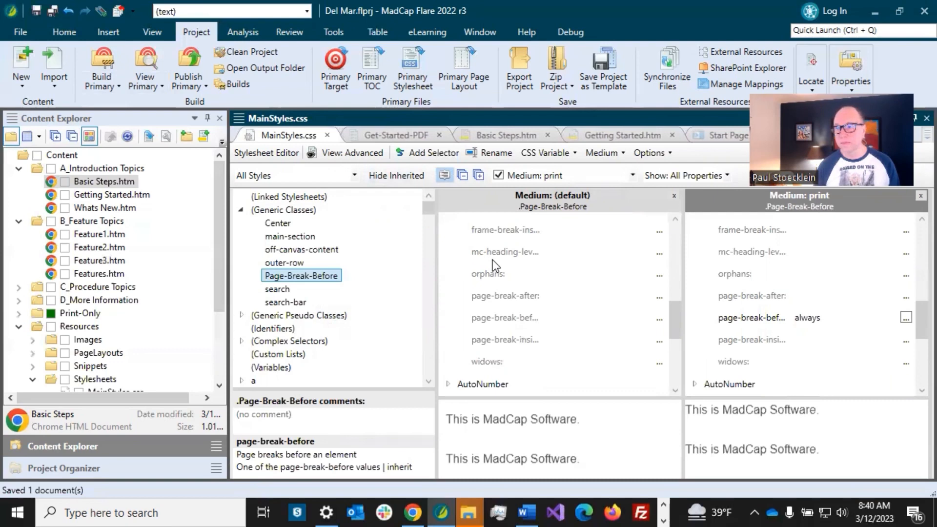
Return to Basic Steps.htm and convert the Step 3 list item to a simple item without an embedded paragraph tag
click(502, 135)
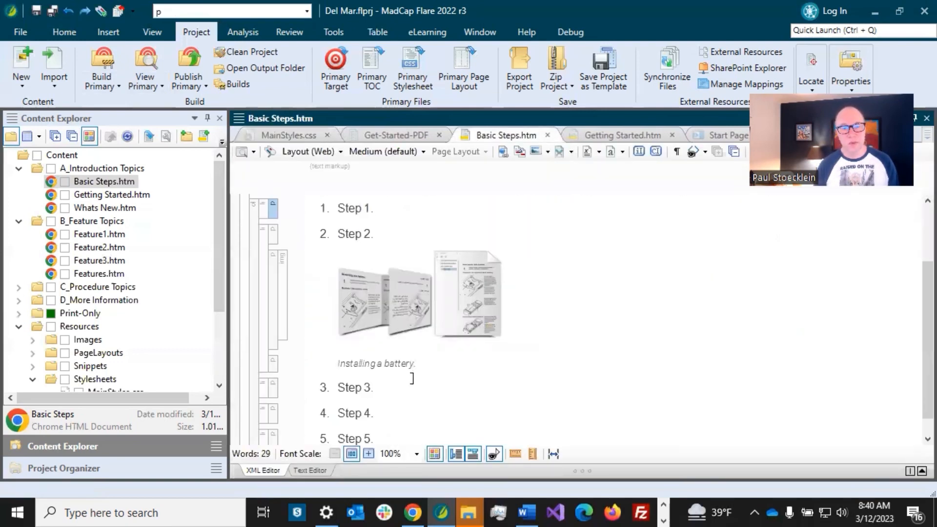
scroll(411, 378, down, 1)
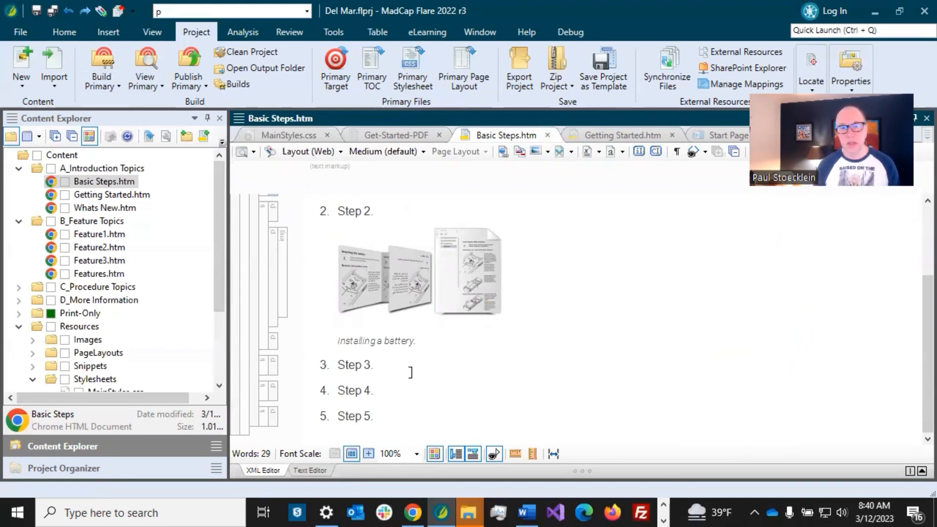
click(358, 367)
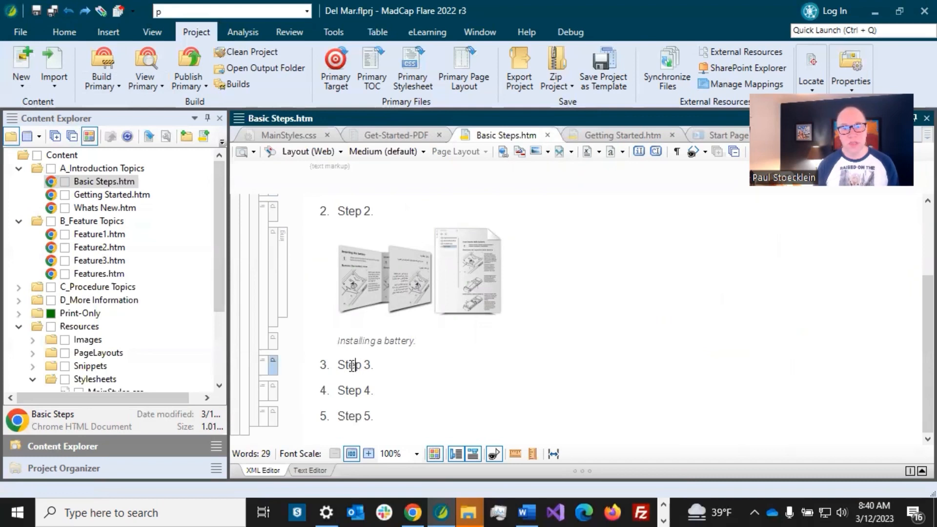
right_click(265, 369)
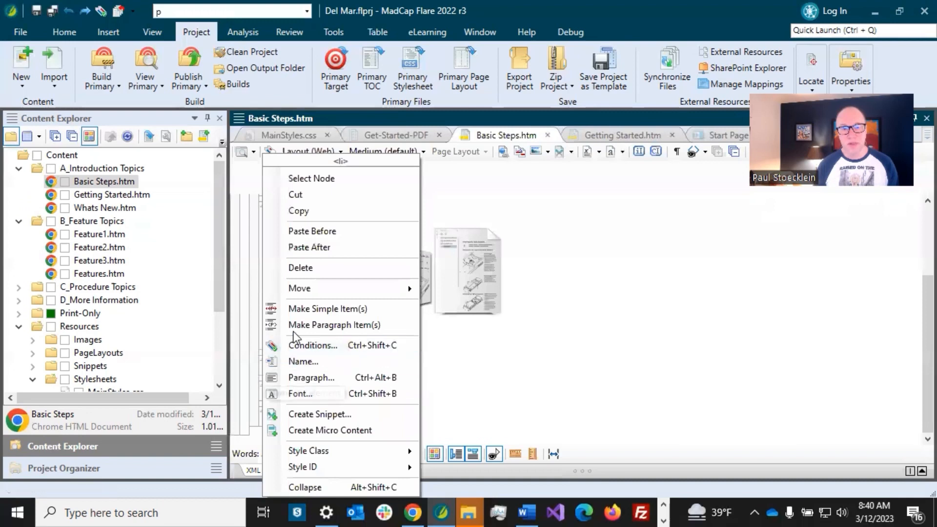
click(310, 310)
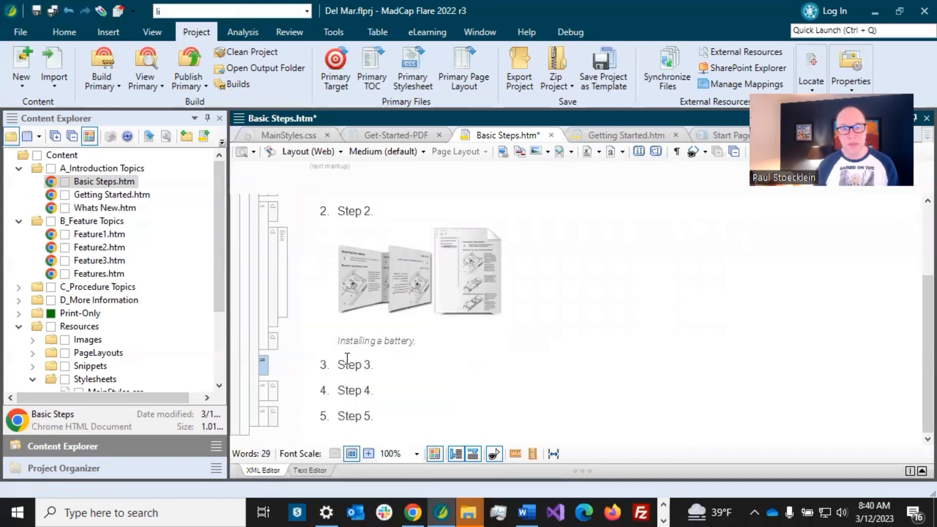
Look for the Page-Break-Before class among the styles offered for Step 3 in the default medium, without applying any
click(308, 10)
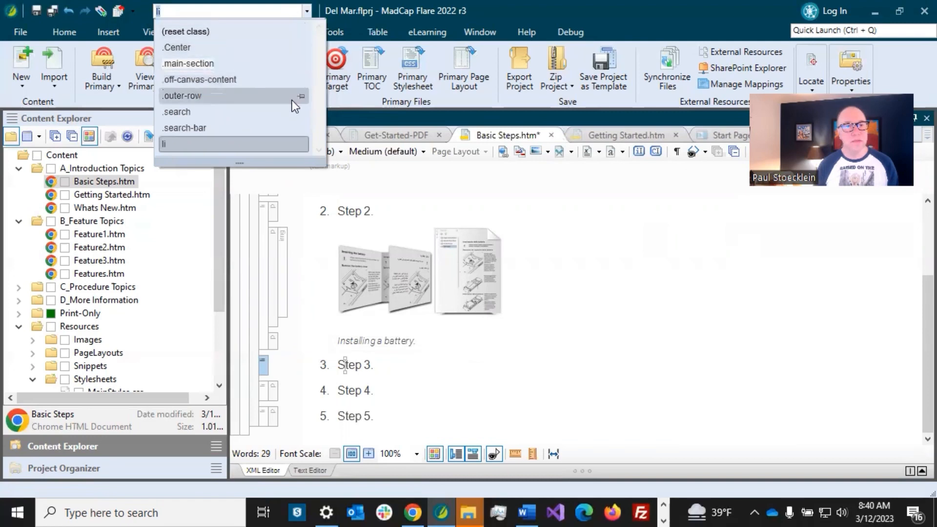
click(360, 358)
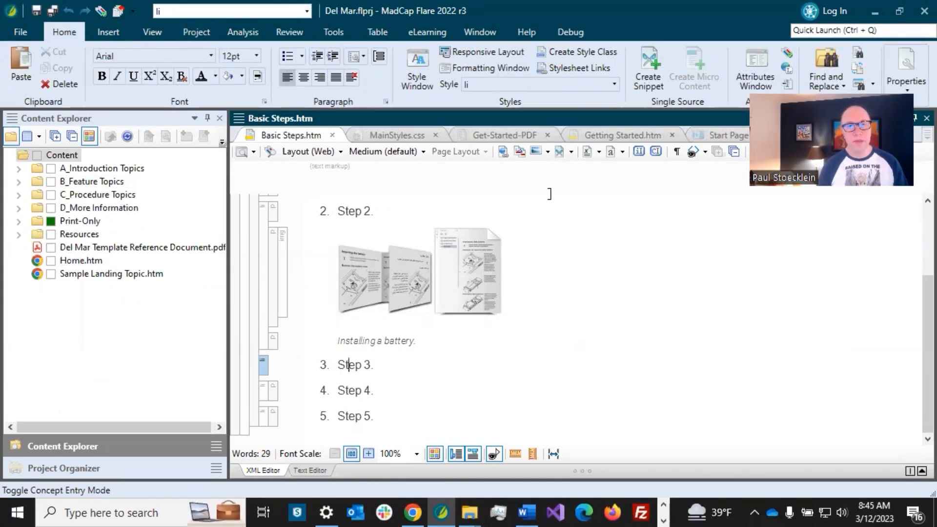
click(306, 12)
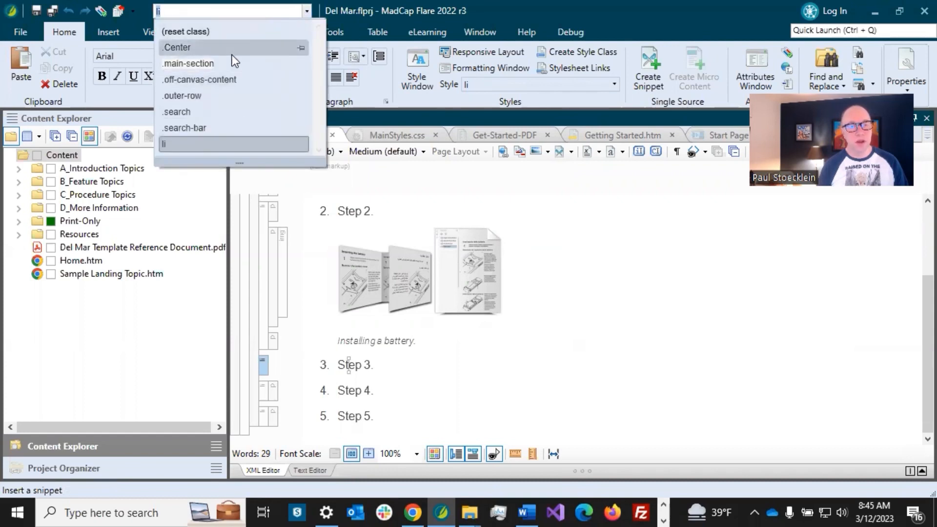
click(351, 367)
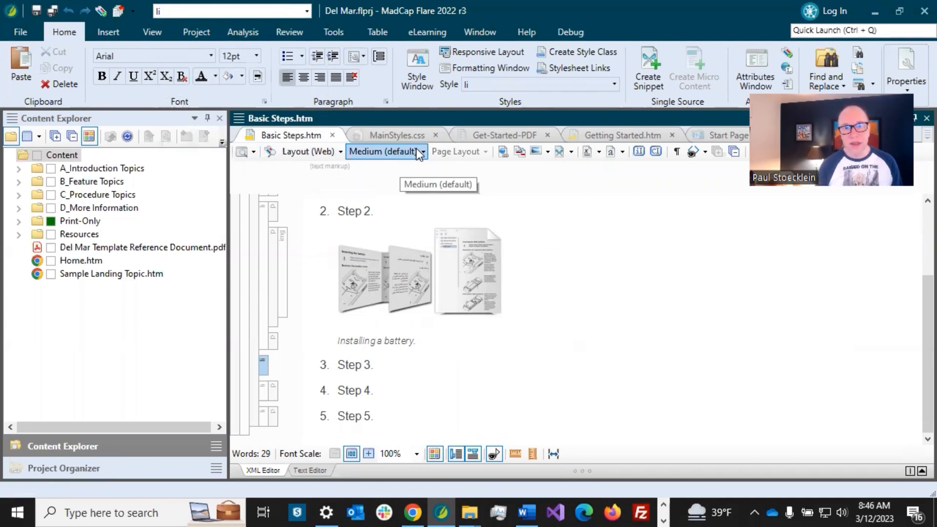
Check the style classes offered for Step 3 in Print Layout, and return the topic to Web Layout
click(340, 151)
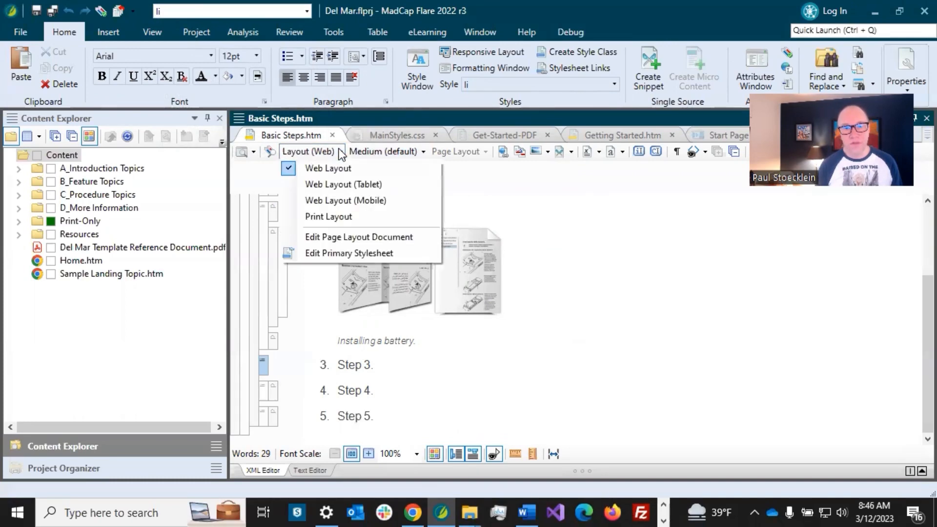
click(334, 213)
click(591, 319)
scroll(491, 315, down, 4)
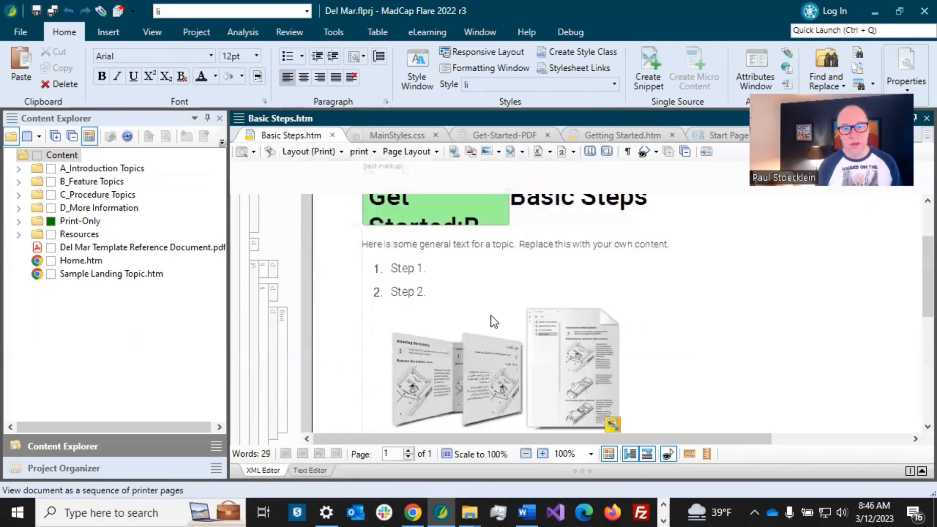
scroll(466, 295, up, 3)
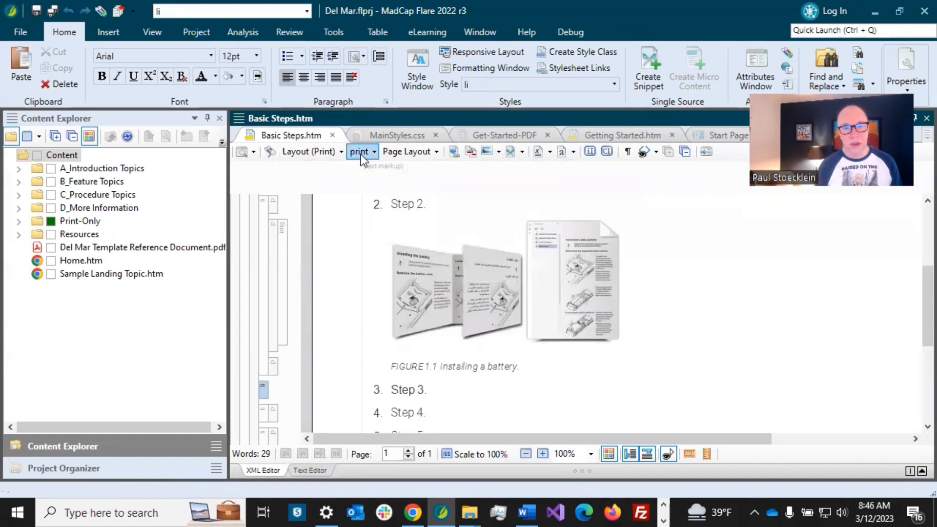
click(414, 389)
click(615, 84)
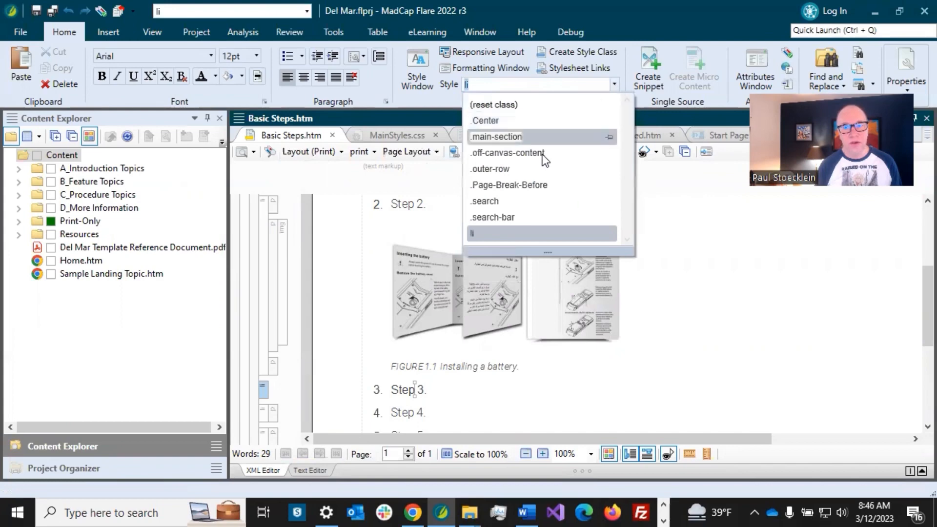
click(417, 388)
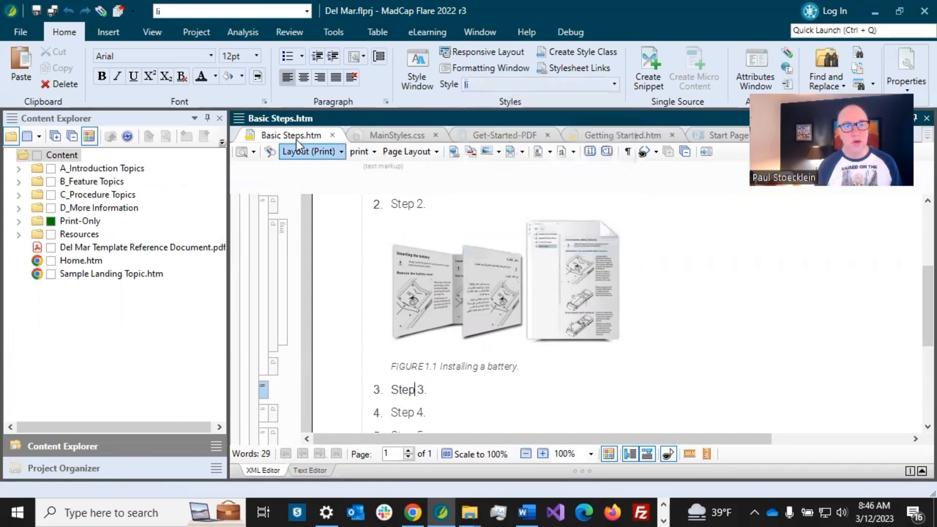
click(341, 150)
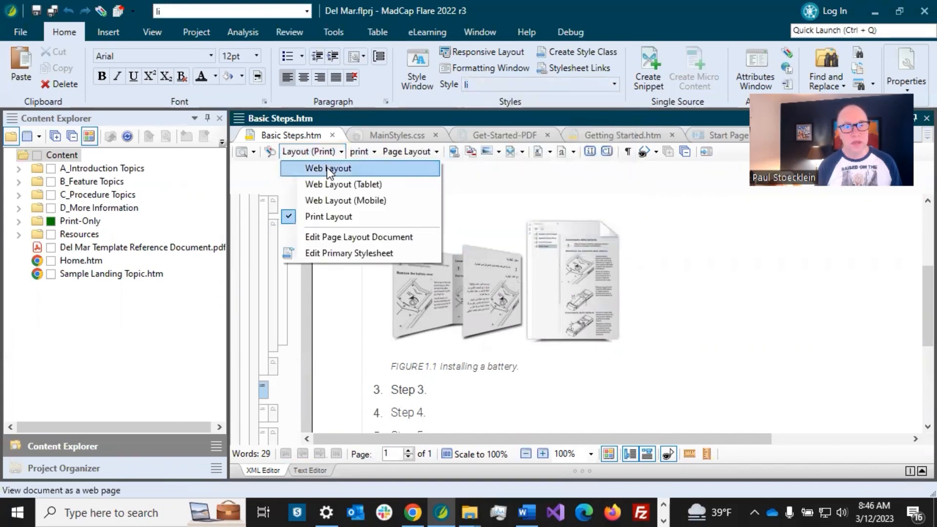
click(330, 167)
click(593, 318)
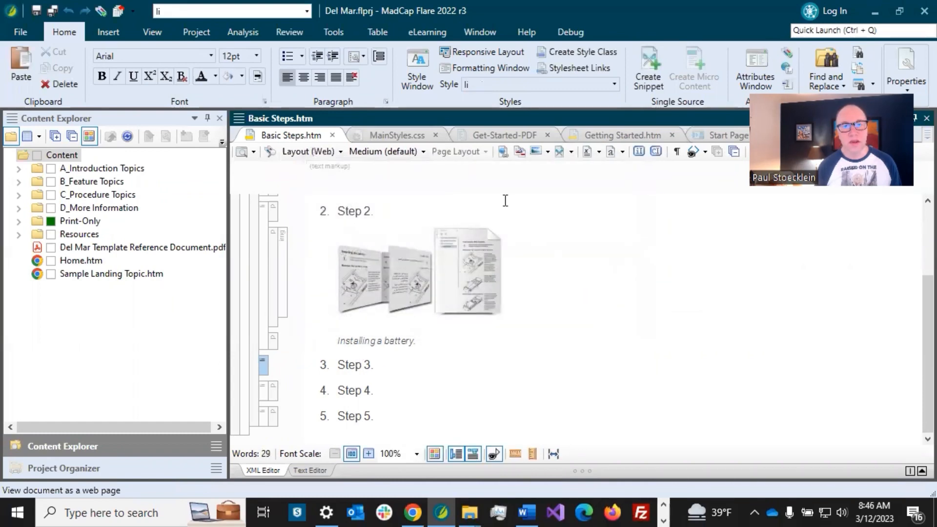
Return to MainStyles.css and delete the generic Page-Break-Before class
click(420, 136)
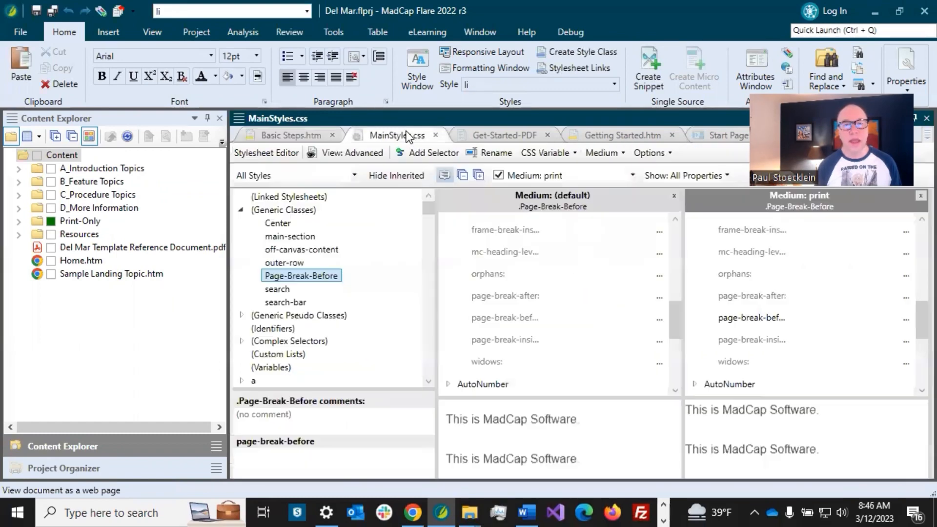
right_click(326, 276)
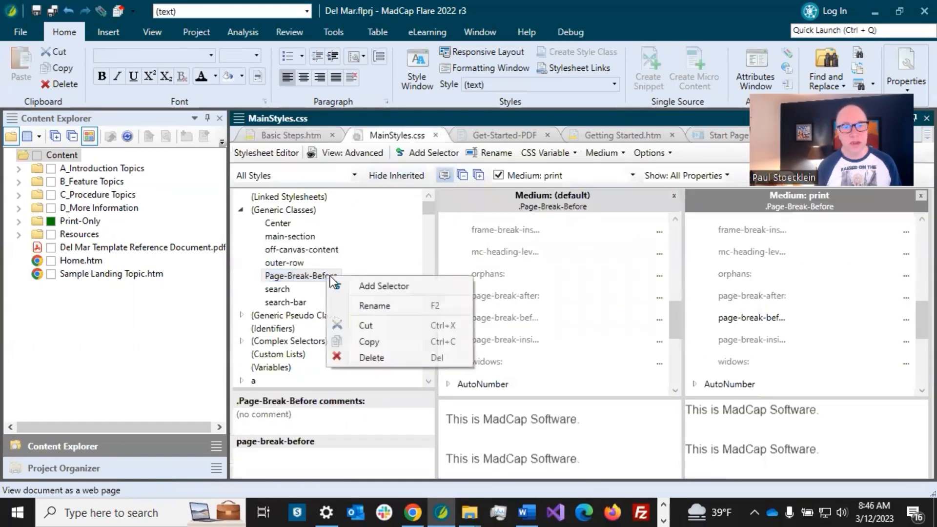
click(362, 356)
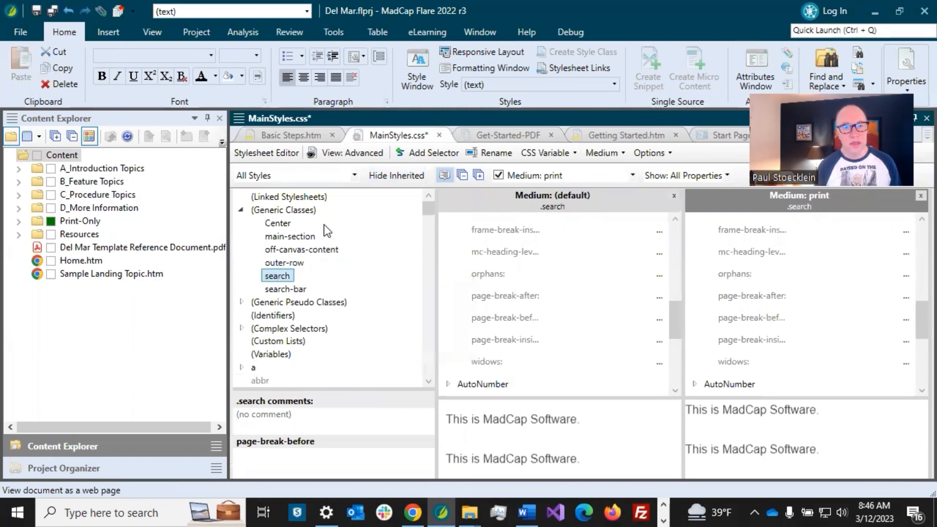
With the default medium active, add a generic class named Page-Break-Before to the stylesheet
click(309, 213)
click(480, 202)
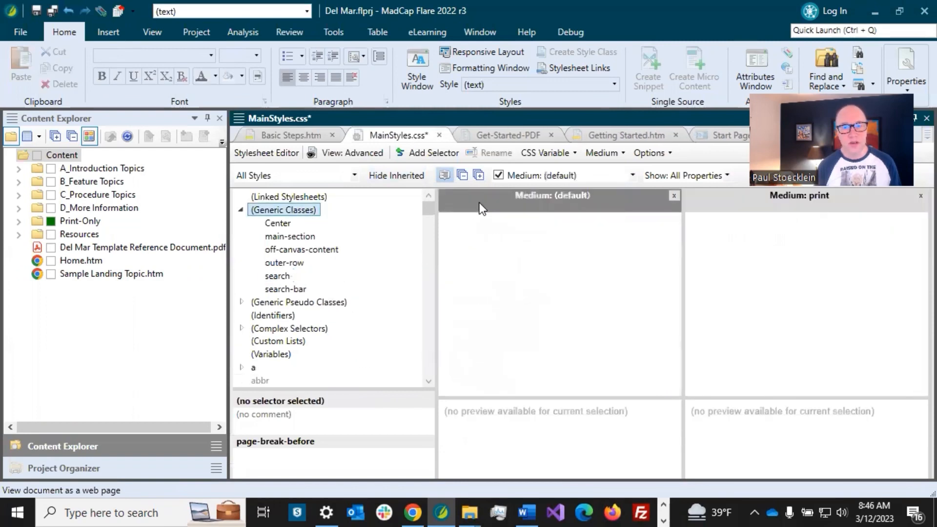
click(438, 155)
text(Page-Break)
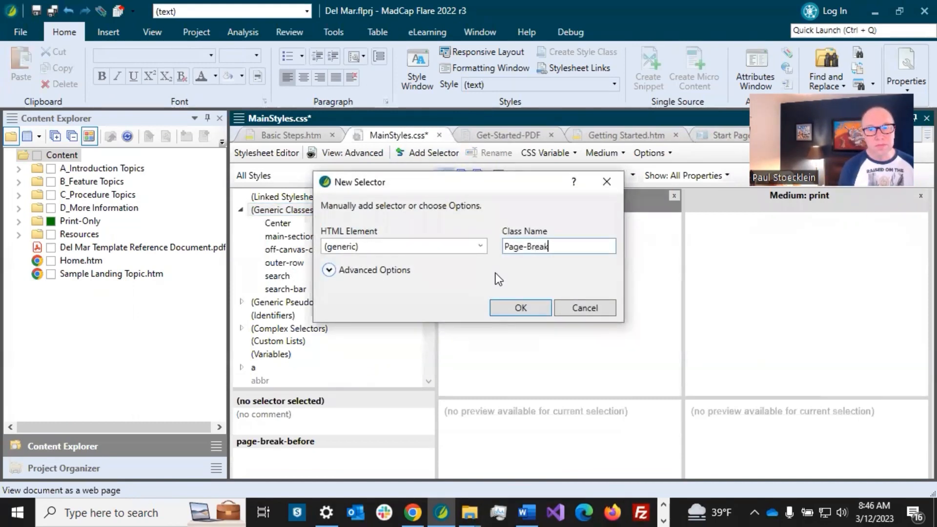
text(-Before)
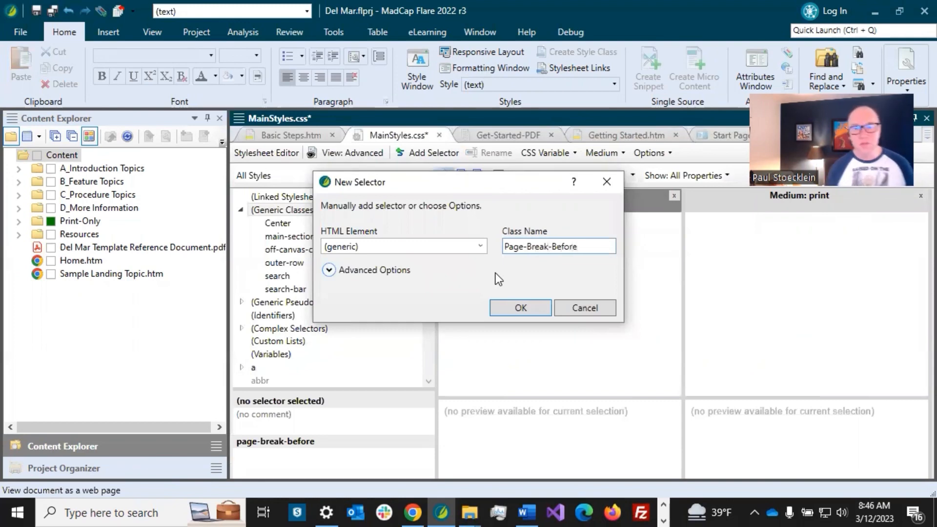
click(519, 306)
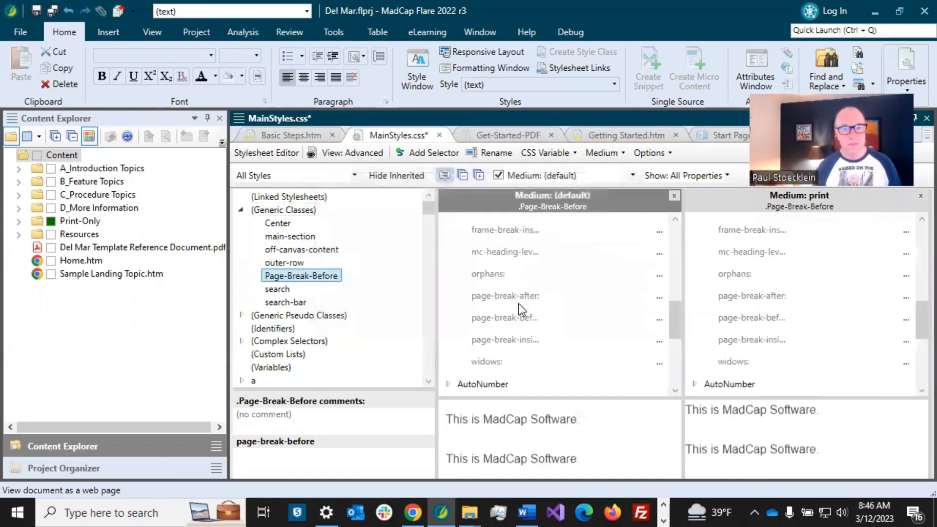
Set page-break-before to always for the new Page-Break-Before class in the print medium, and save the stylesheet
click(759, 324)
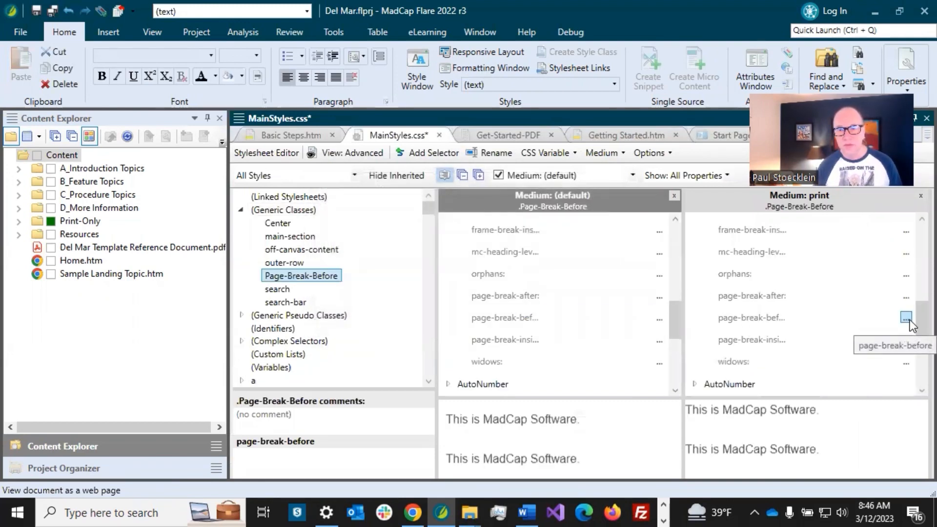
click(899, 324)
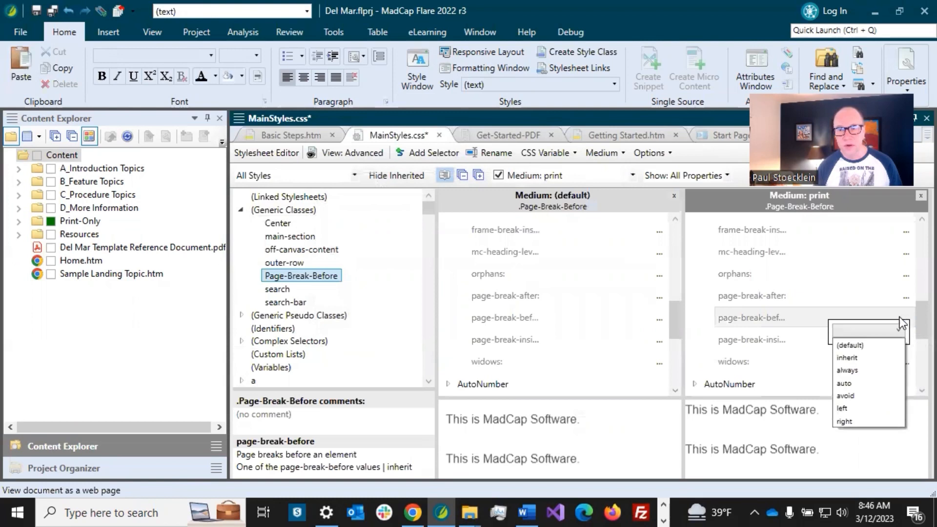
click(849, 372)
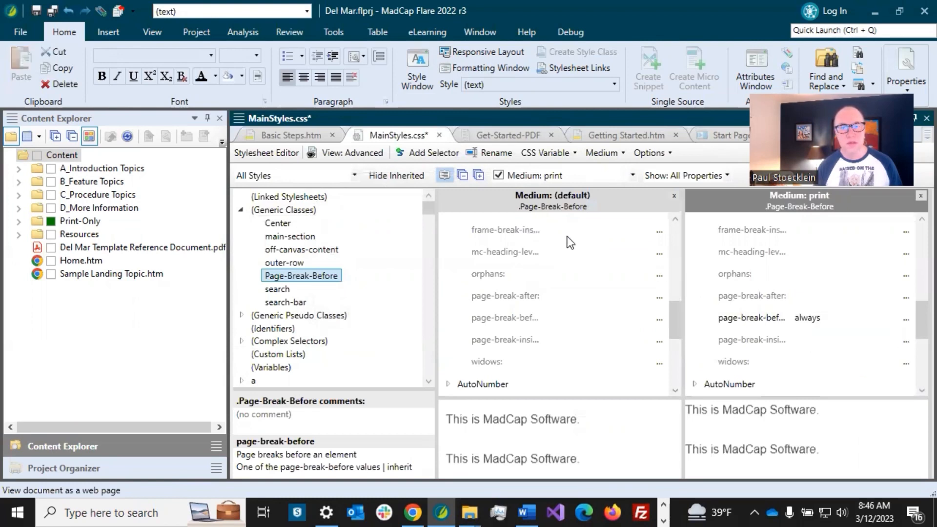
click(52, 11)
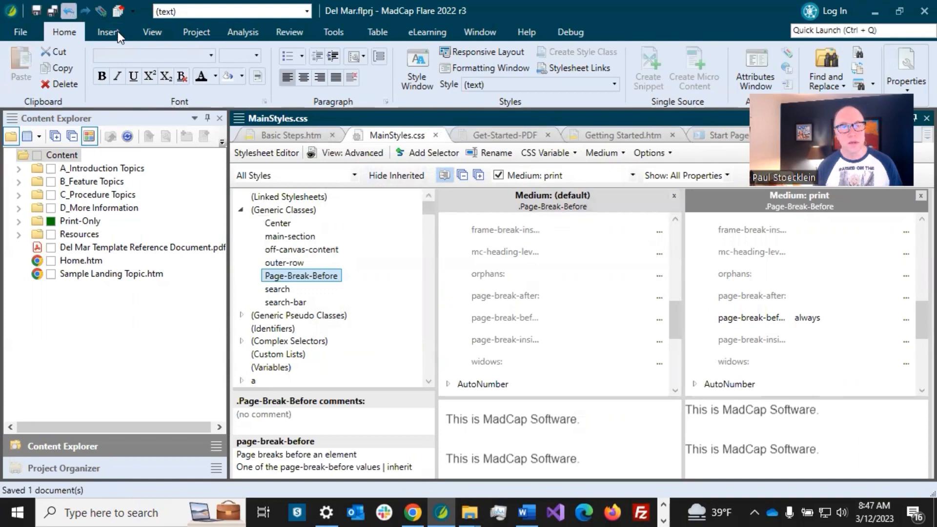
Apply the Page-Break-Before class to the Step 3 list item in Basic Steps.htm and save the topic
click(297, 135)
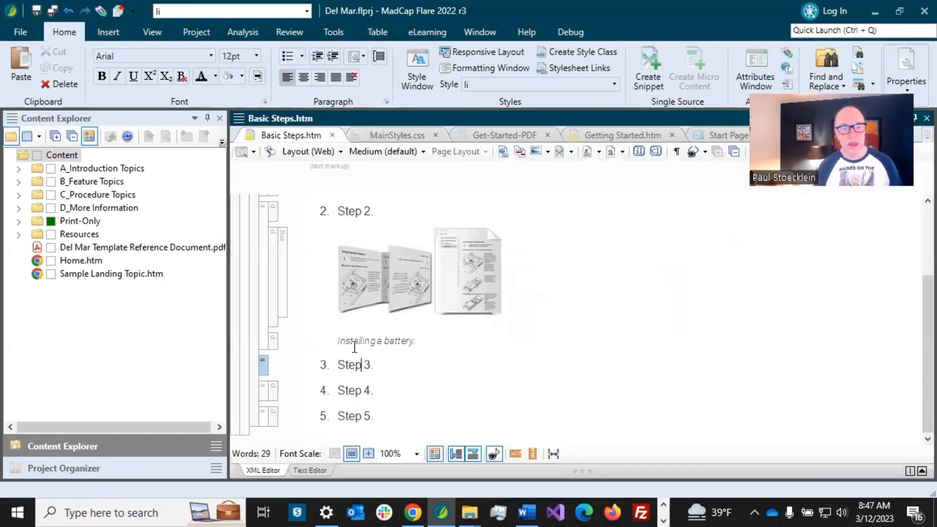
click(614, 84)
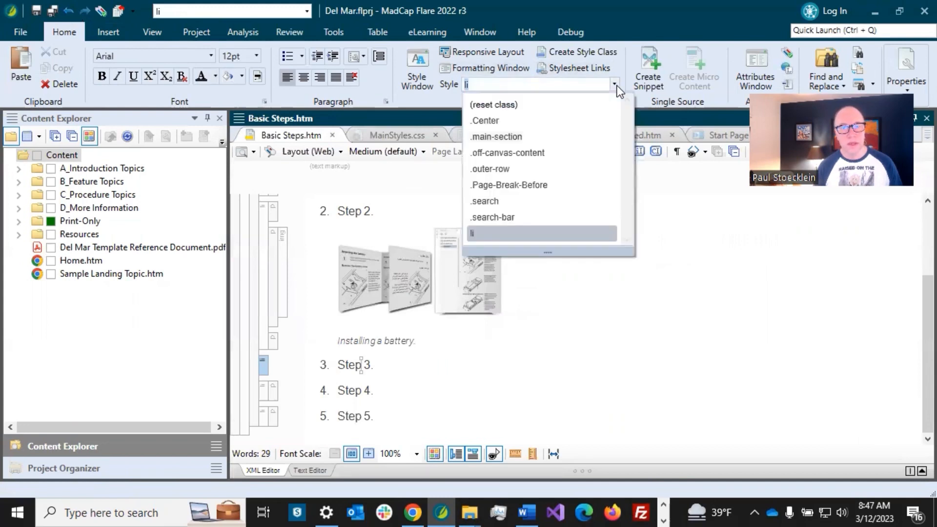
click(541, 185)
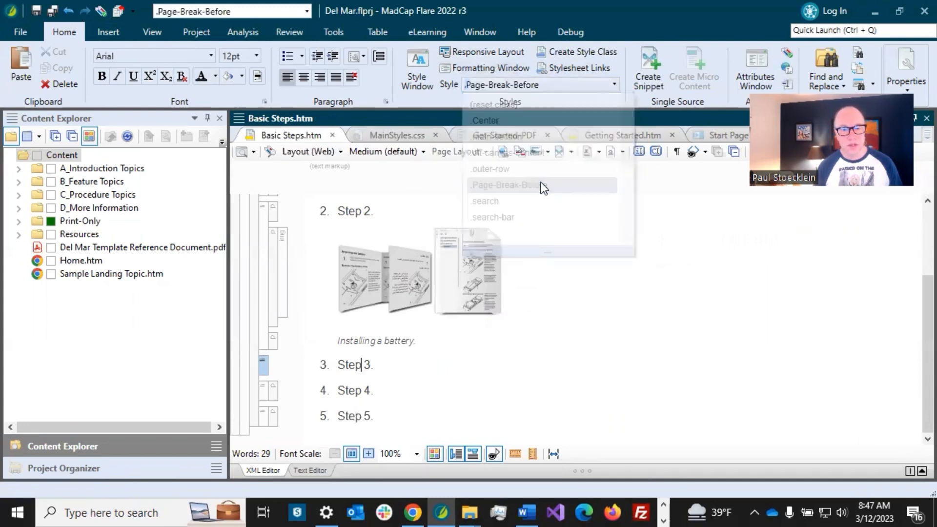
click(52, 10)
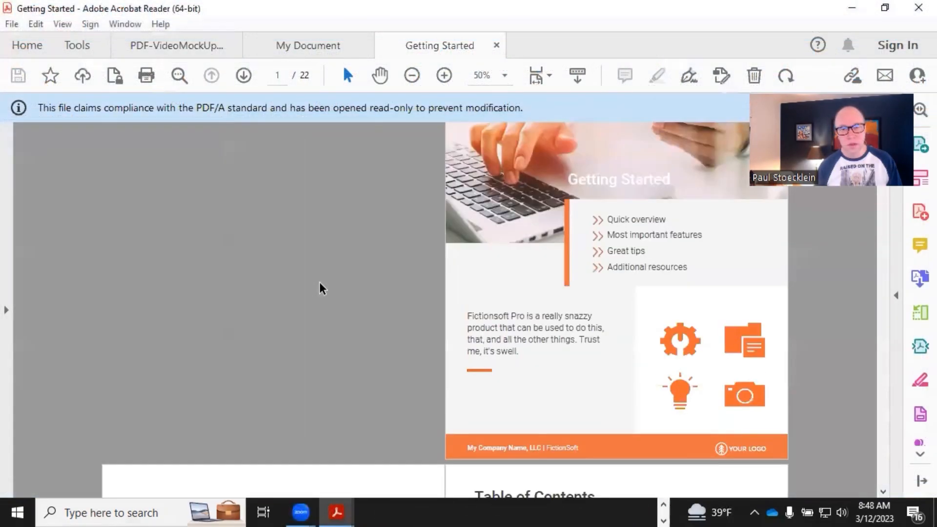
Examine how the Basic Steps list breaks across pages around Step 3 in the generated Getting Started PDF in Acrobat Reader
scroll(319, 285, down, 3)
scroll(320, 287, down, 18)
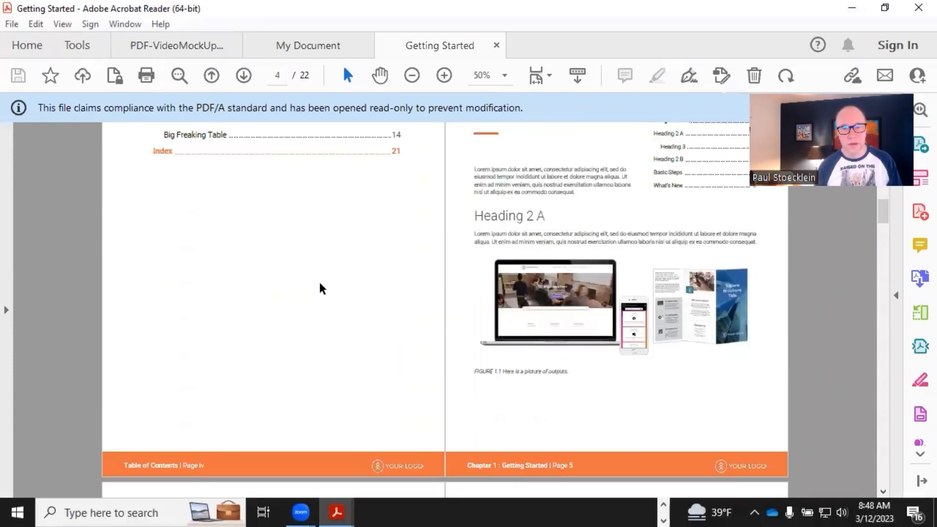
scroll(321, 288, down, 4)
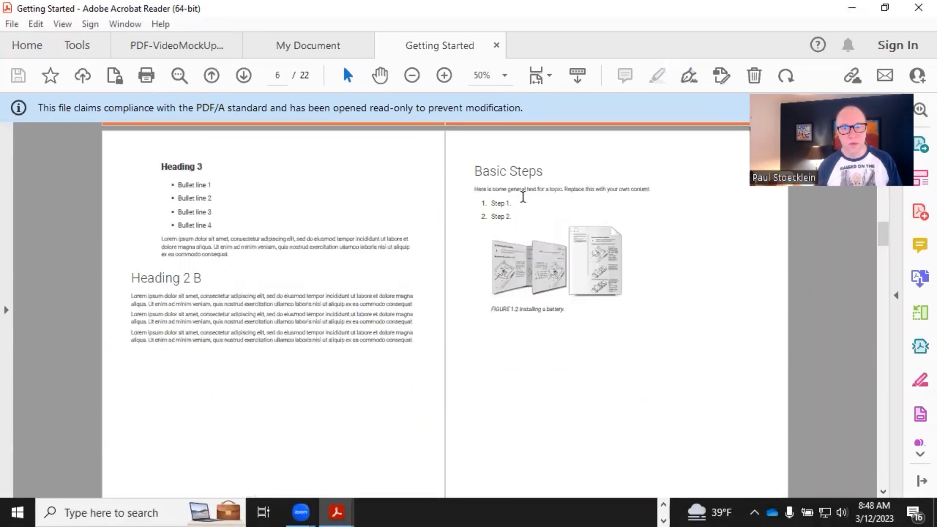
scroll(397, 316, down, 5)
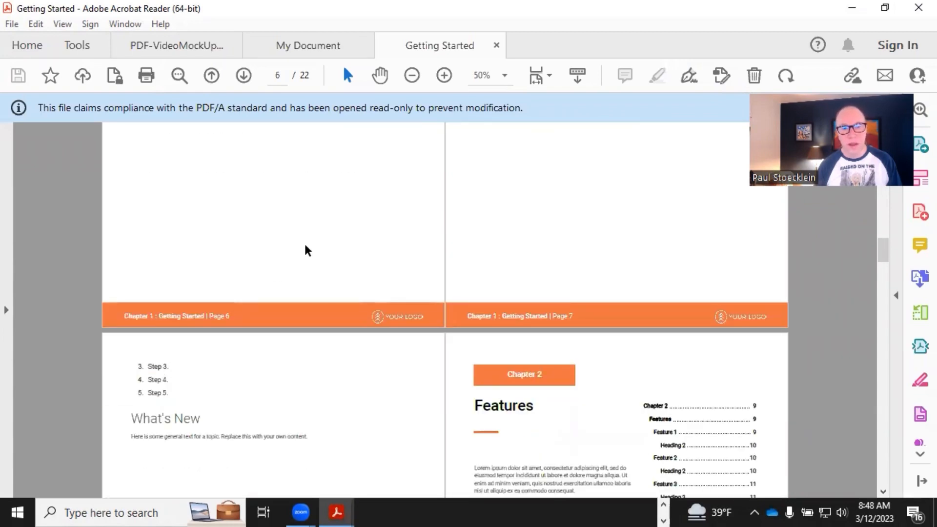
scroll(307, 250, up, 3)
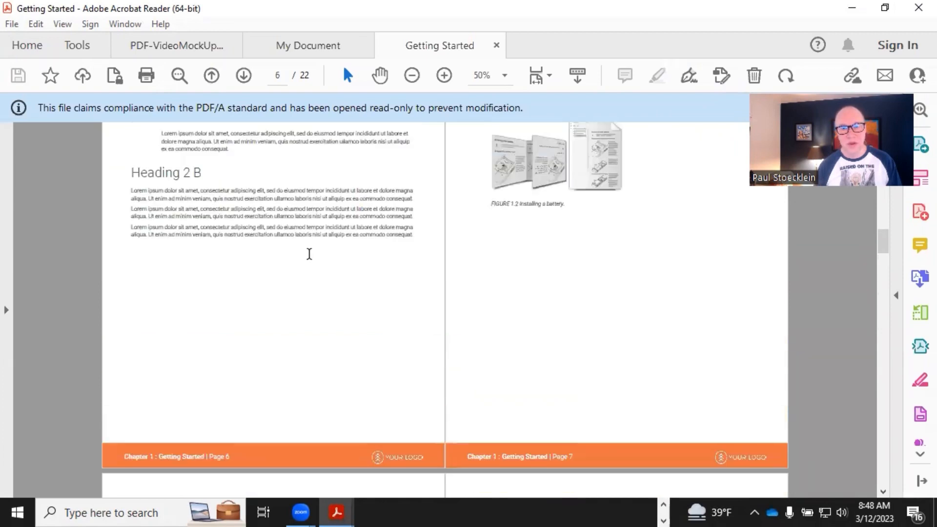
scroll(312, 261, up, 2)
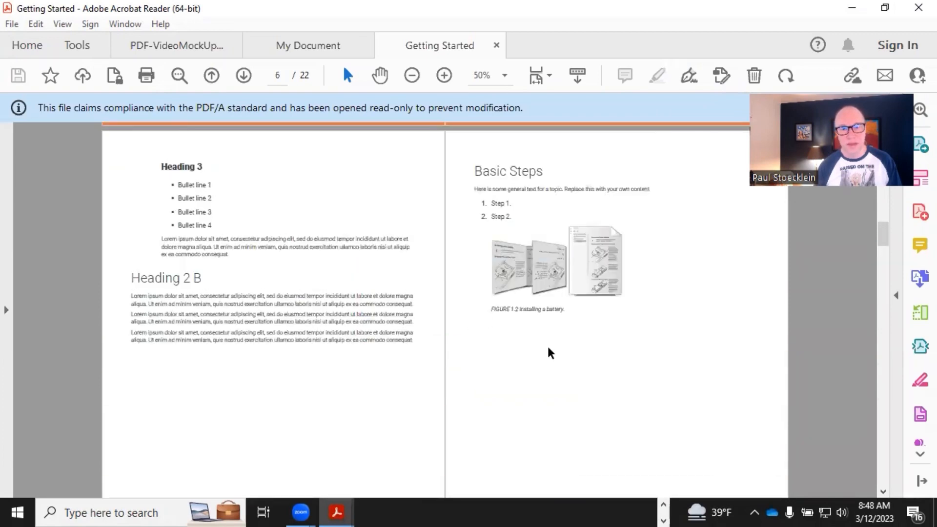
scroll(308, 336, down, 4)
scroll(220, 448, down, 1)
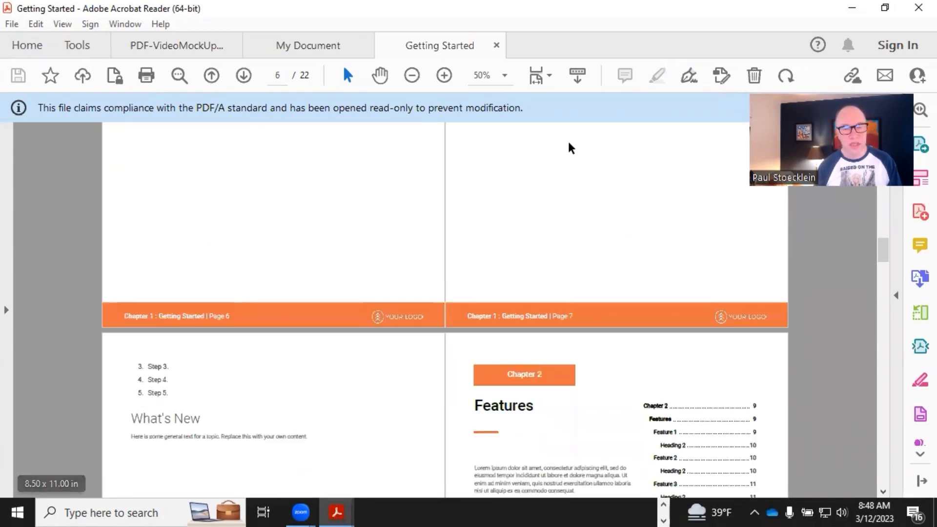
scroll(571, 148, up, 3)
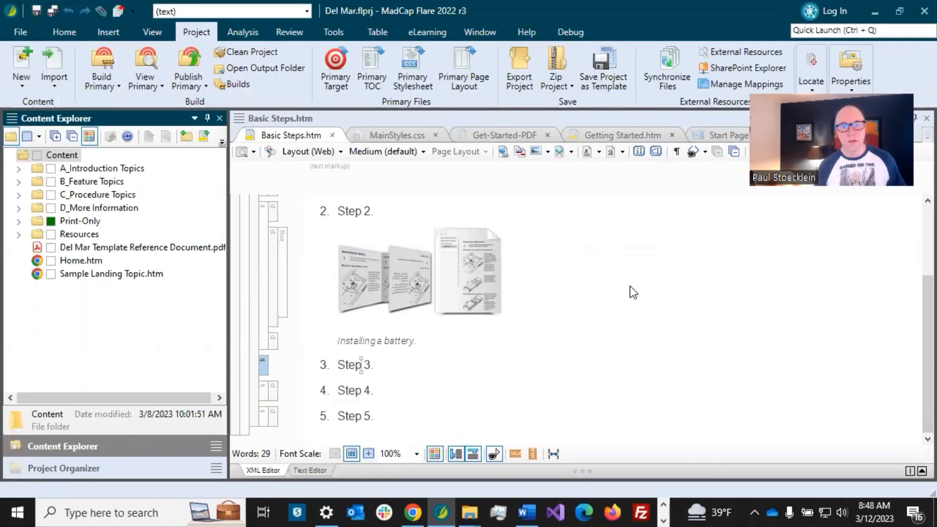
Undo the Page-Break-Before class on Step 3 in Flare, make it a paragraph item again, and save the topic
click(348, 371)
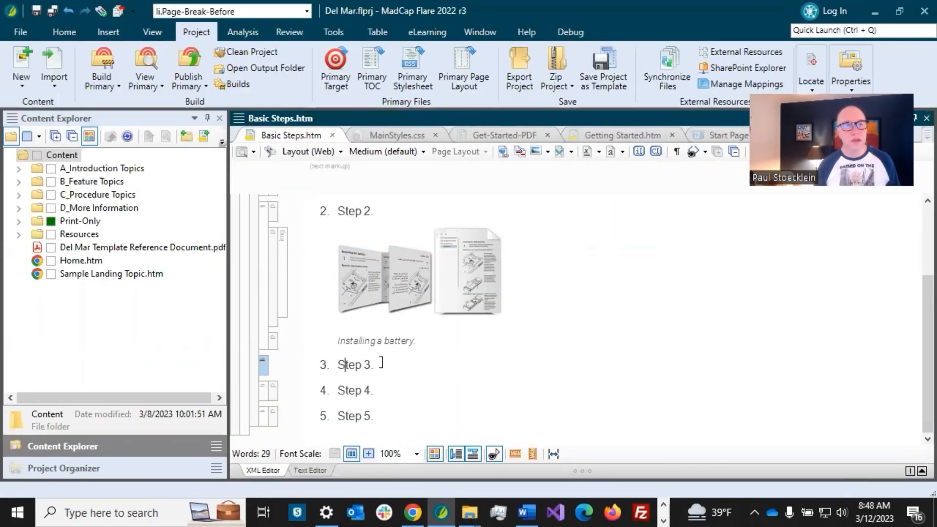
click(66, 13)
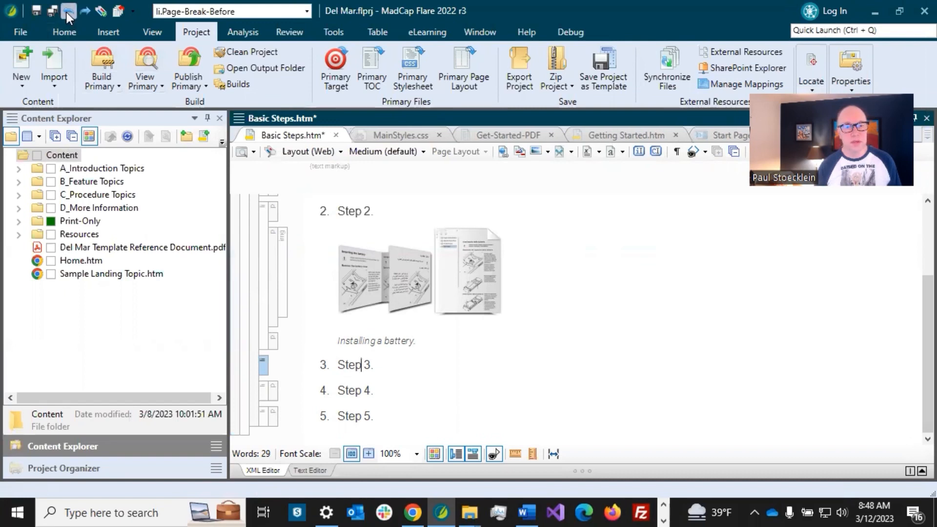
right_click(268, 373)
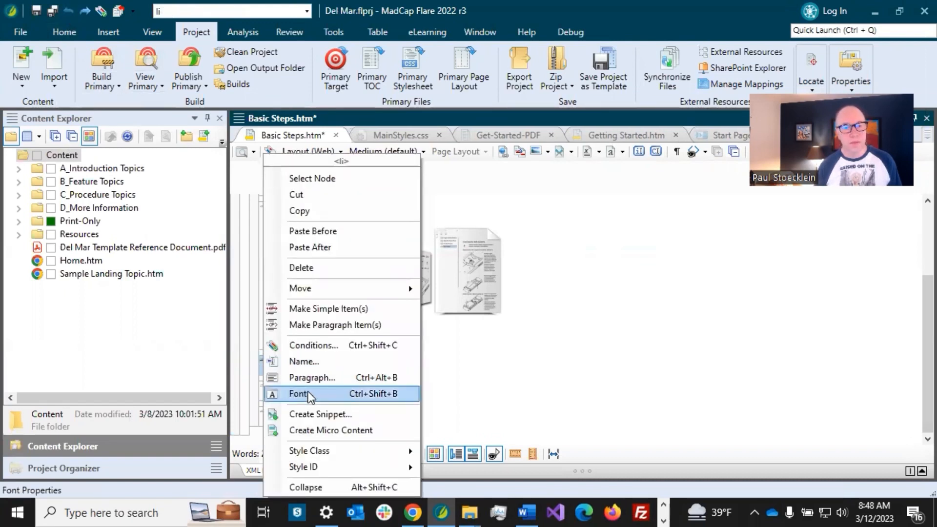
click(295, 325)
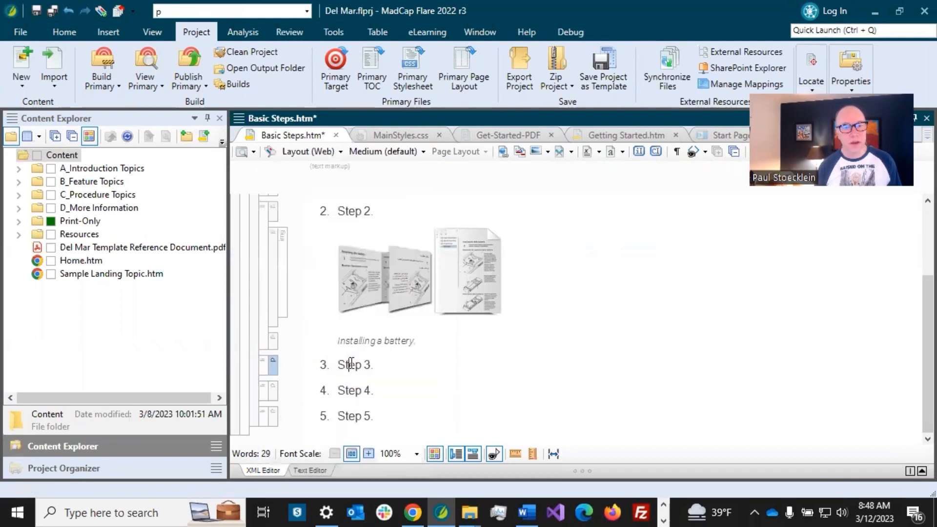
key(ctrl+s)
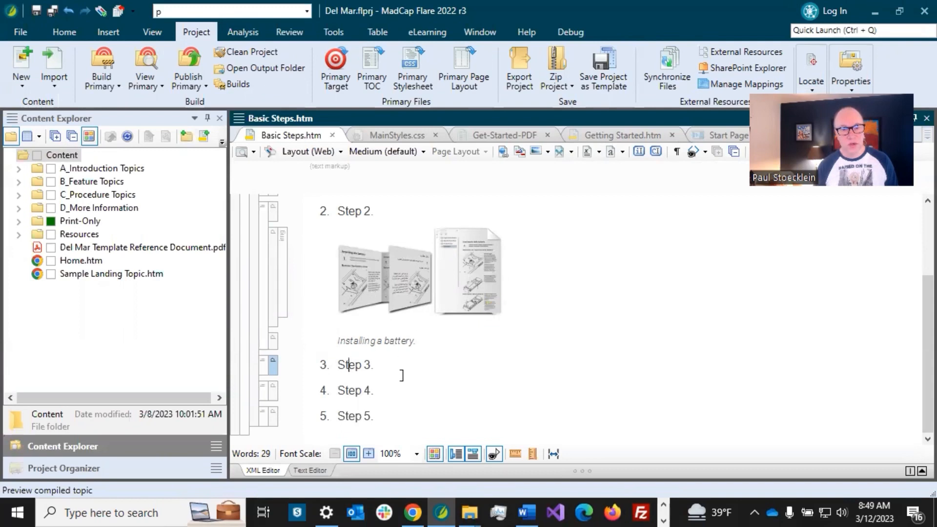
Try placing the insertion point between the Step 2 and Step 3 list items in Basic Steps.htm
click(349, 364)
click(338, 365)
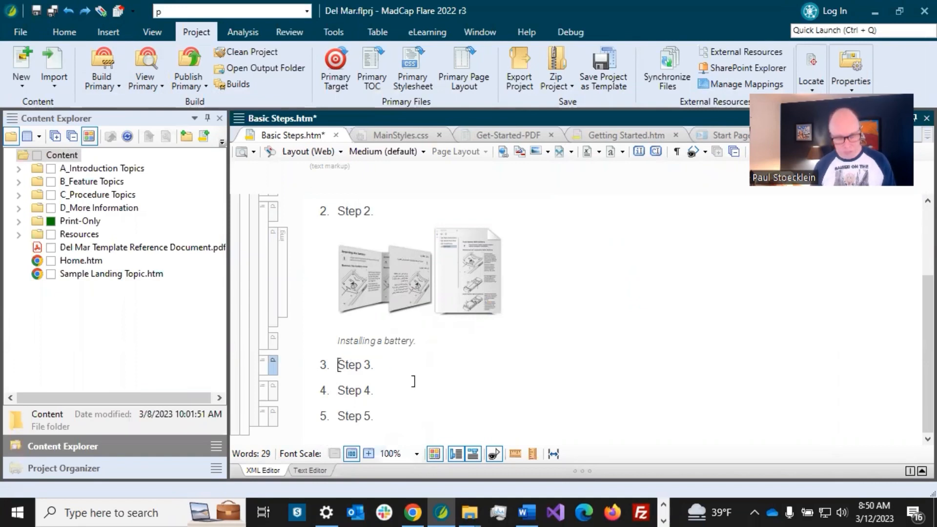
key(Left)
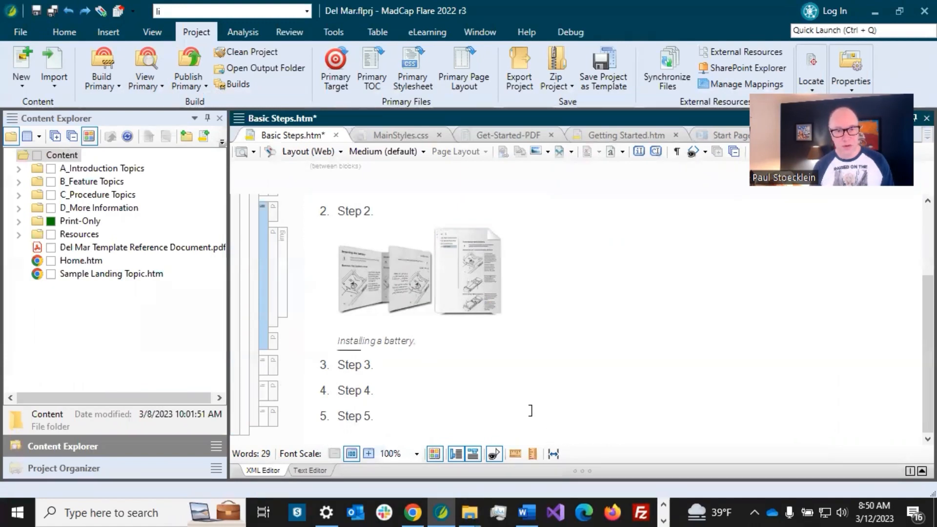
key(Right)
scroll(324, 293, up, 3)
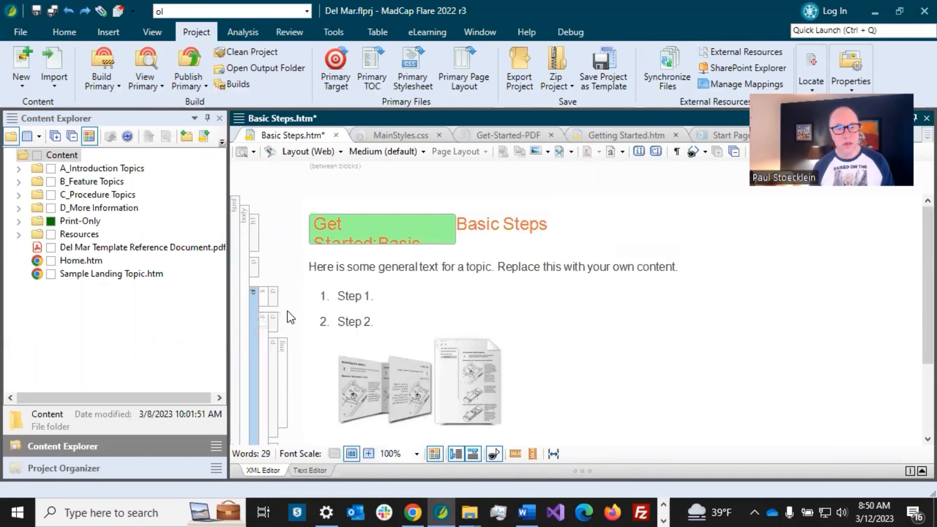
scroll(366, 349, down, 3)
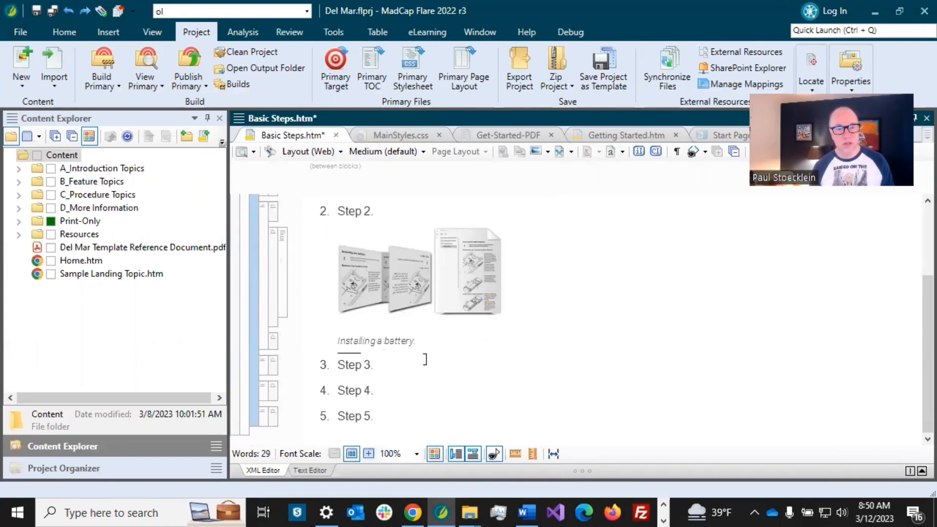
Add an empty list item directly before Step 3 and convert it to a simple item without a paragraph tag
click(449, 367)
key(Return)
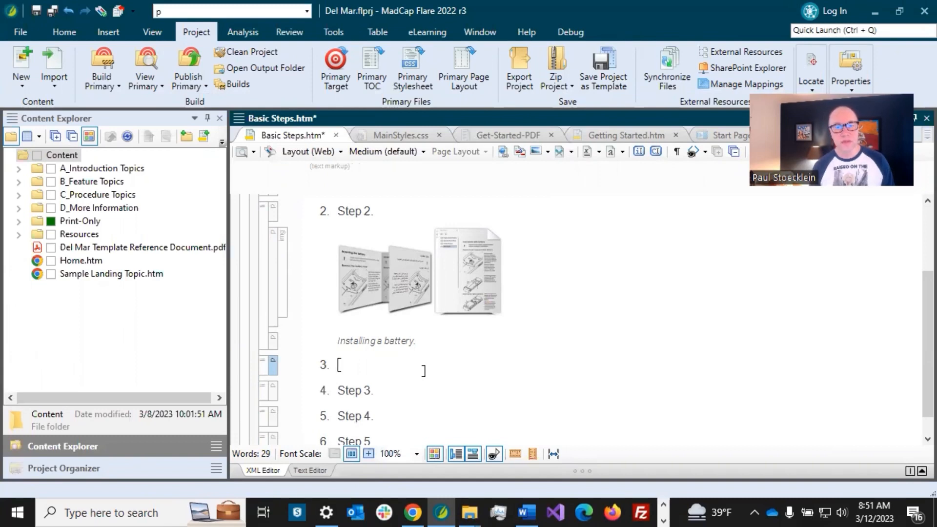
right_click(263, 372)
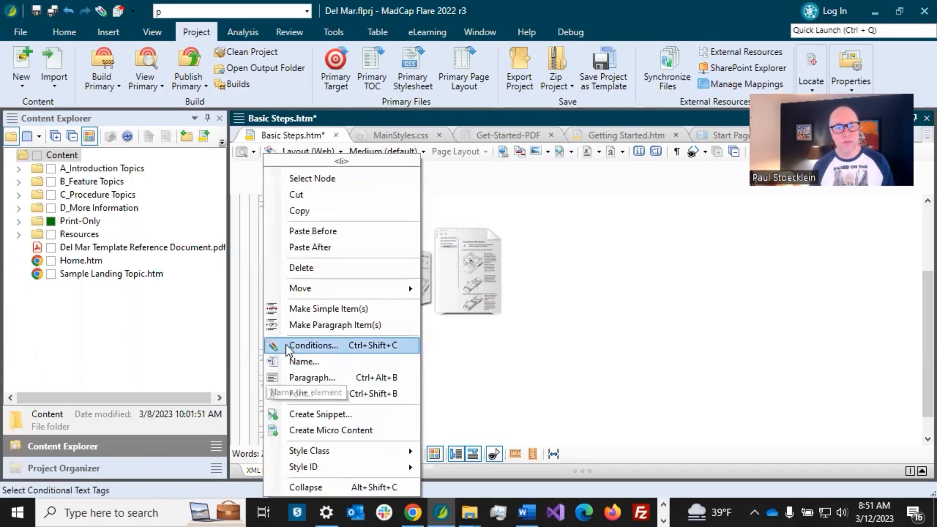
click(313, 308)
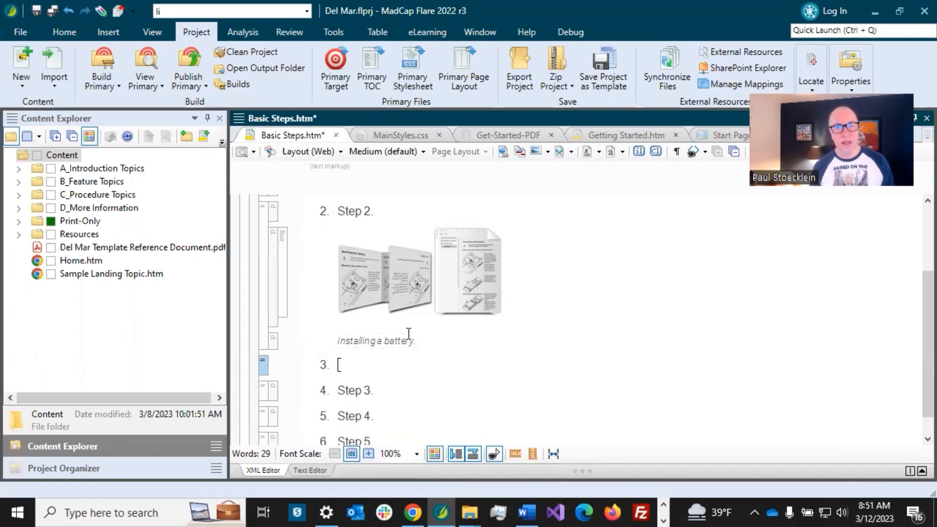
Insert a page break at the empty list item between Step 2 and Step 3, and save all files
click(108, 33)
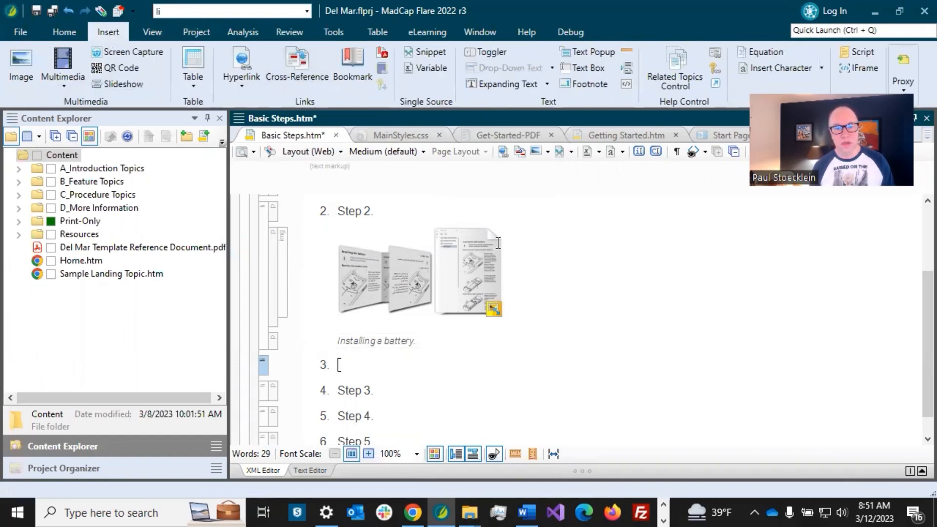
click(625, 69)
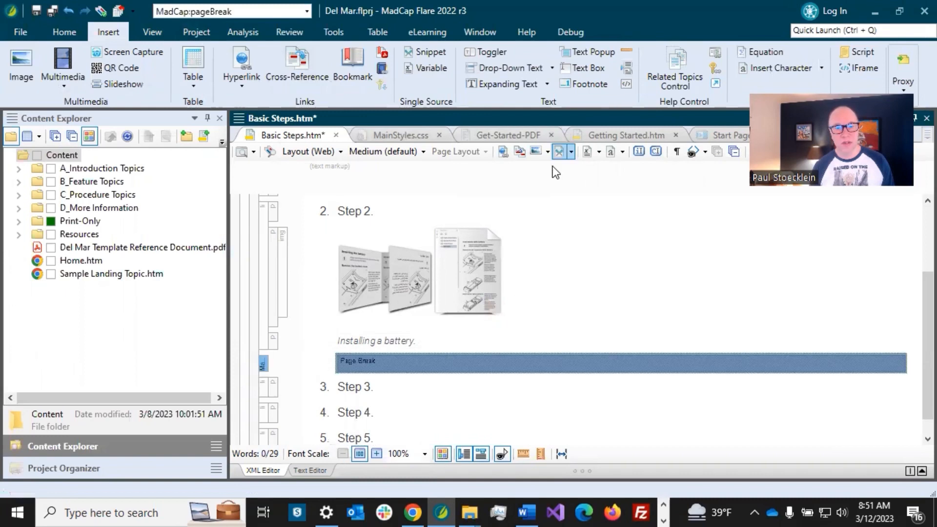
key(Up)
click(52, 10)
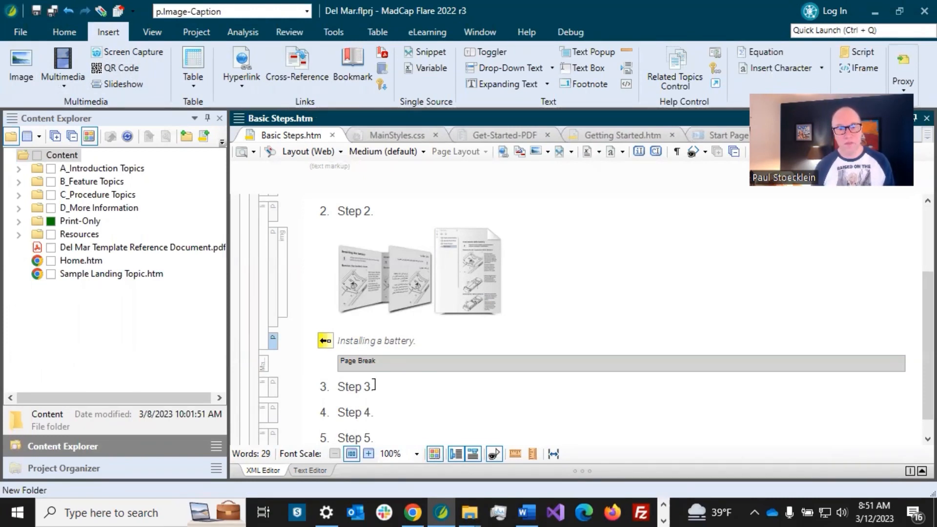
Build the project's primary target to regenerate the Getting Started PDF
click(374, 386)
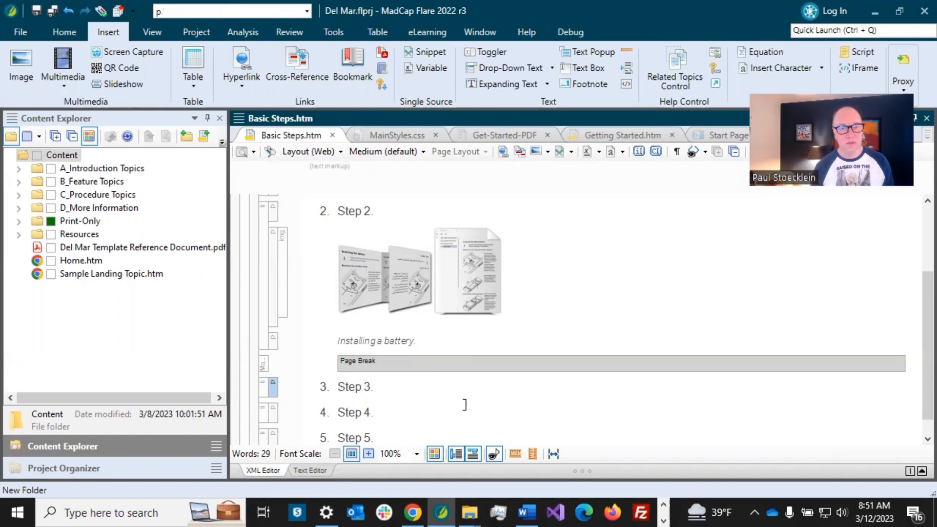
click(197, 33)
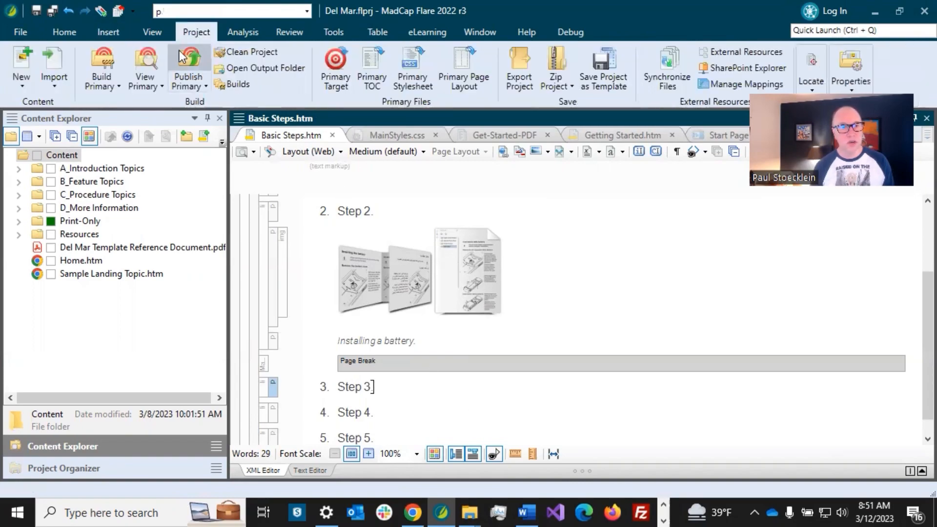
click(110, 84)
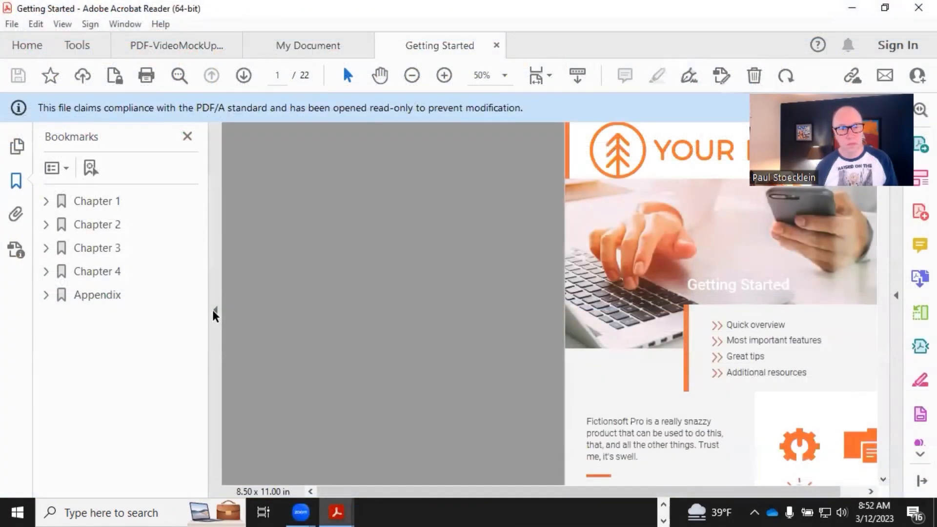
Examine in the generated Getting Started PDF how the Basic Steps list breaks between Step 2 and Step 3
click(214, 311)
scroll(292, 324, down, 10)
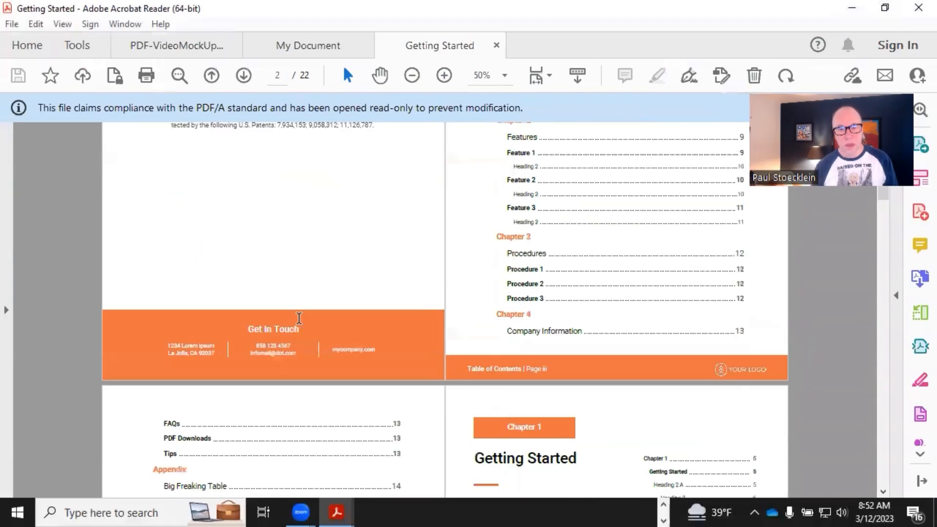
scroll(301, 326, down, 5)
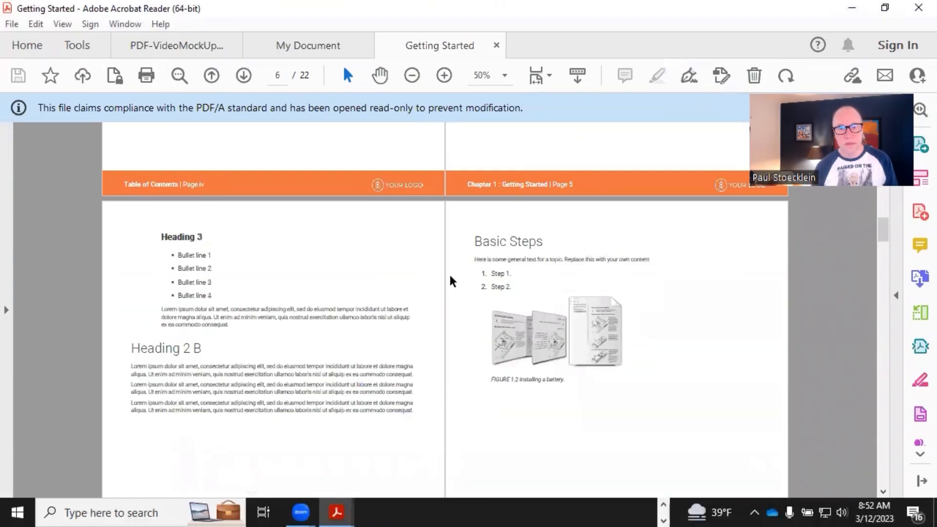
scroll(525, 382, down, 5)
scroll(364, 376, down, 5)
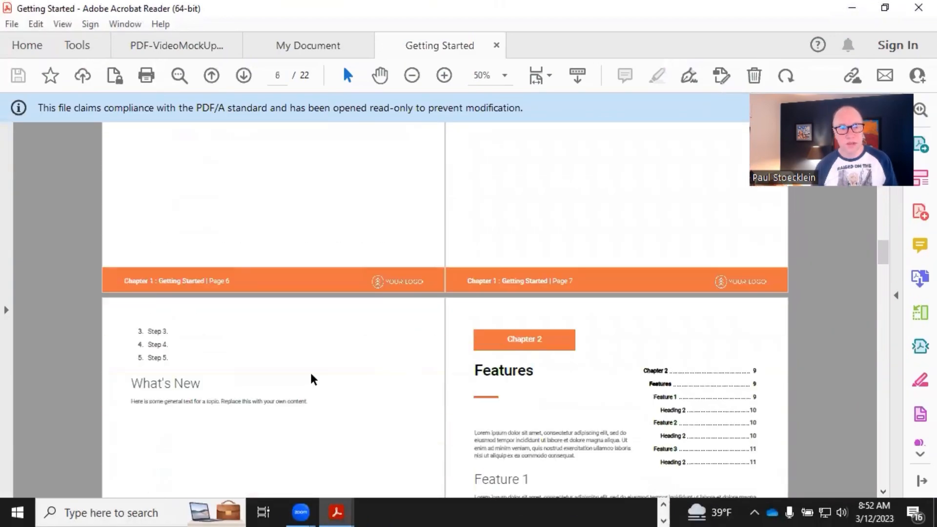
scroll(268, 370, up, 9)
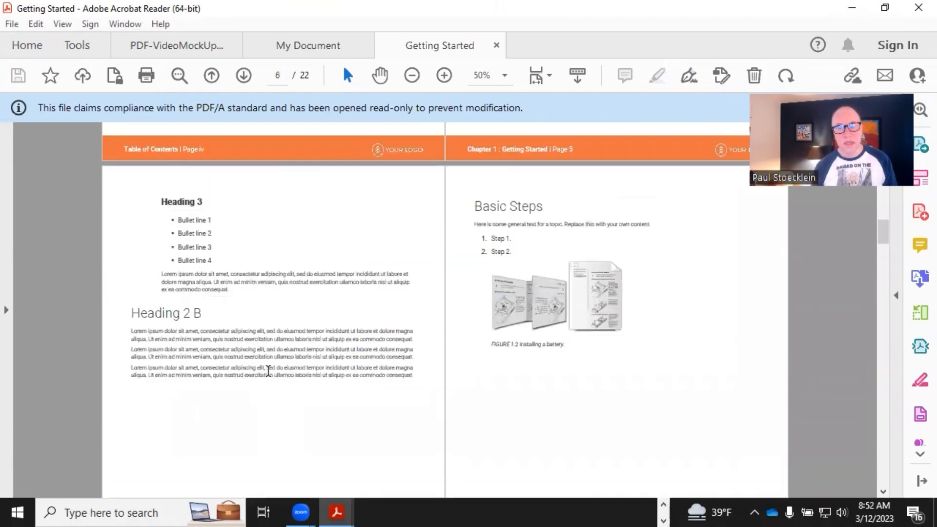
scroll(268, 374, down, 2)
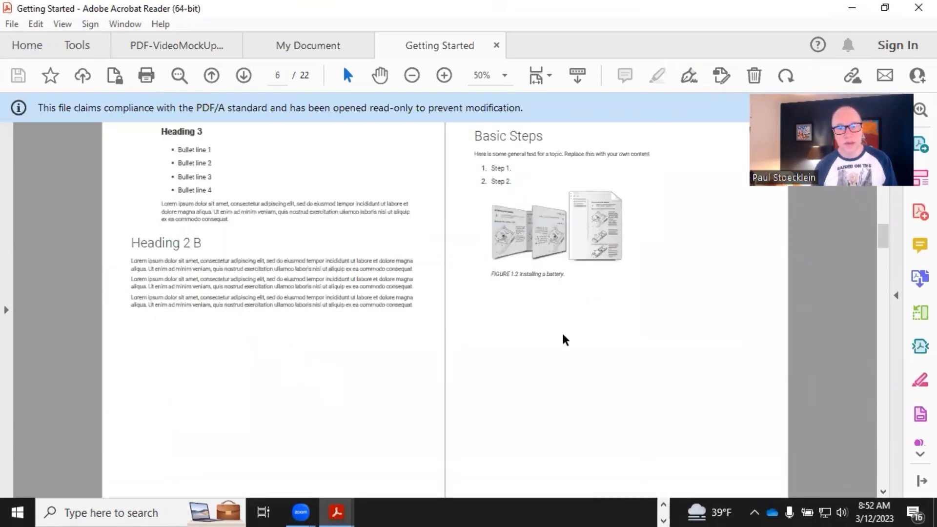
scroll(562, 334, down, 2)
scroll(447, 295, down, 5)
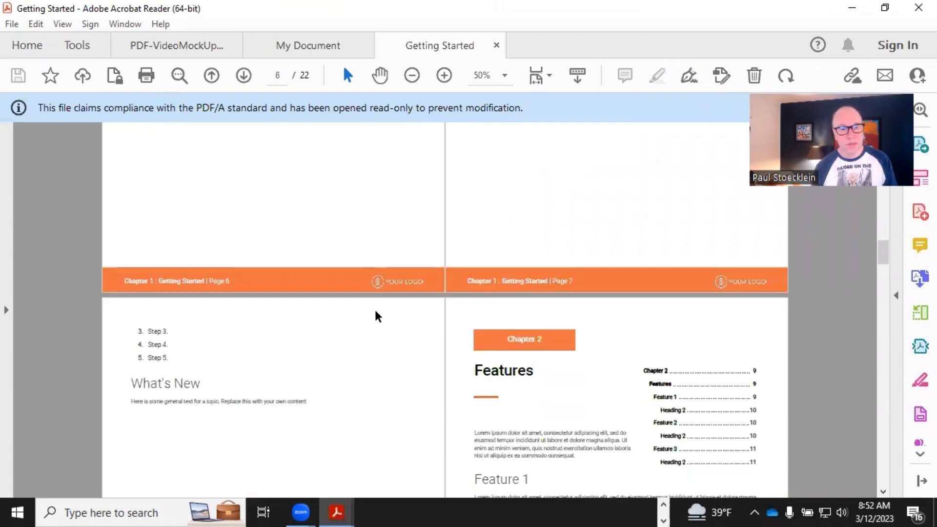
scroll(380, 262, up, 8)
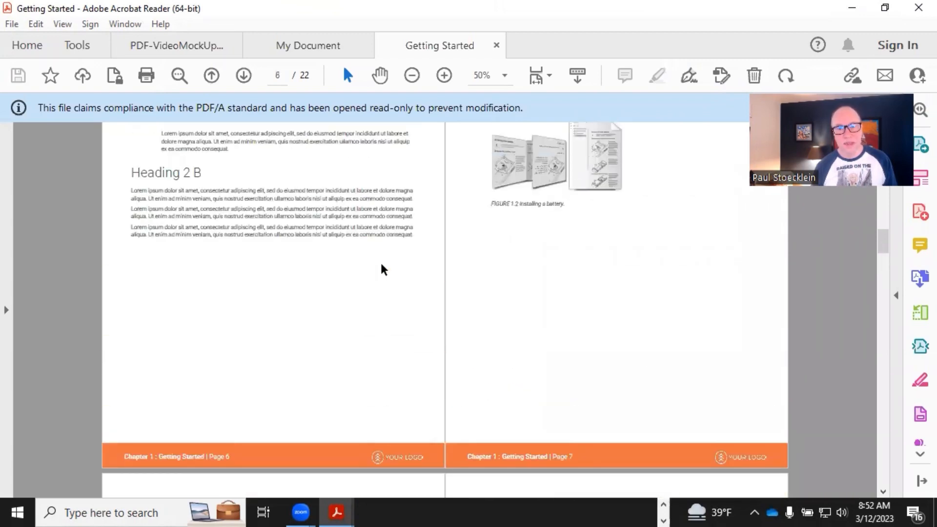
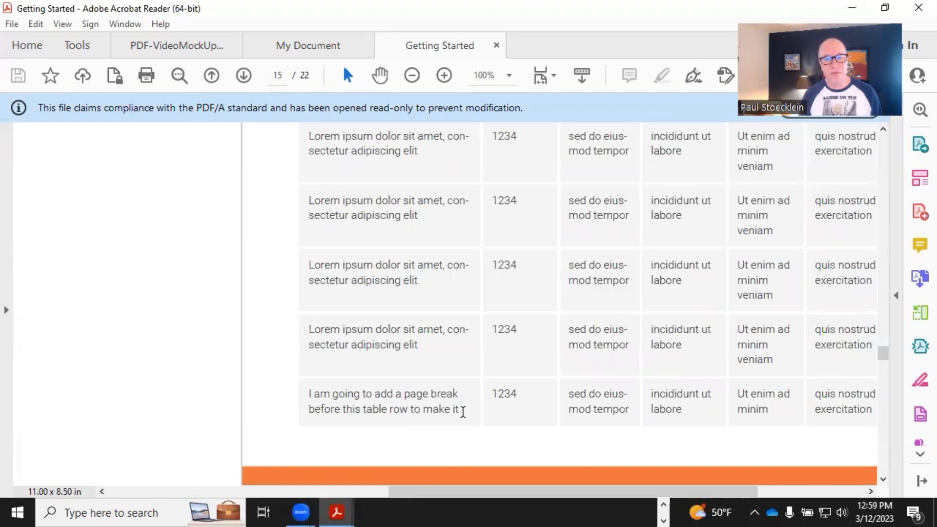
Examine at 50% zoom how the "I am going to add a page break" row splits across pages in the Appendix table
scroll(468, 419, down, 3)
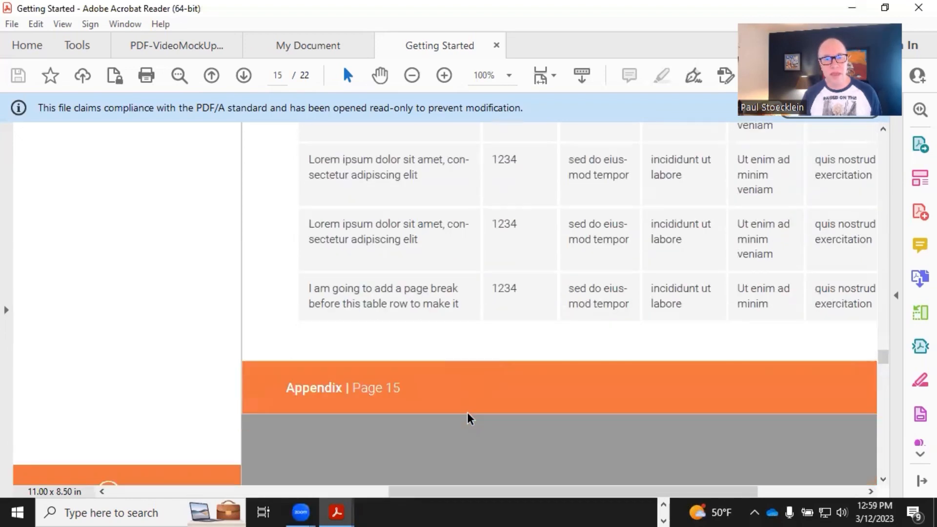
click(379, 496)
scroll(347, 439, down, 3)
scroll(348, 386, down, 4)
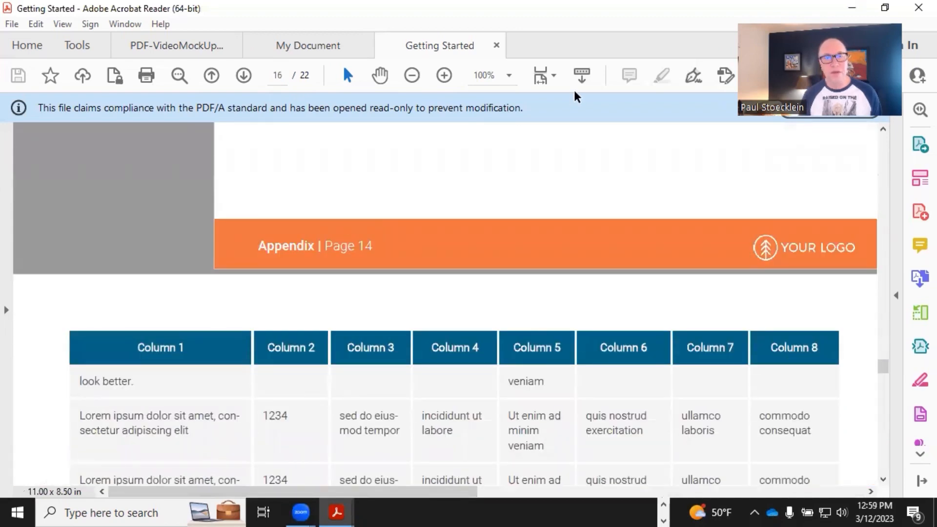
click(508, 77)
click(521, 142)
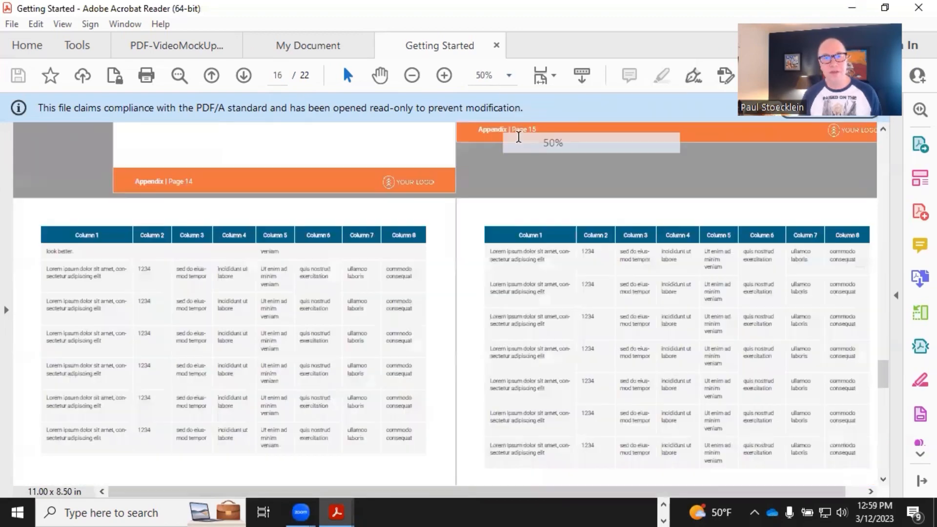
scroll(537, 266, up, 2)
scroll(540, 261, down, 5)
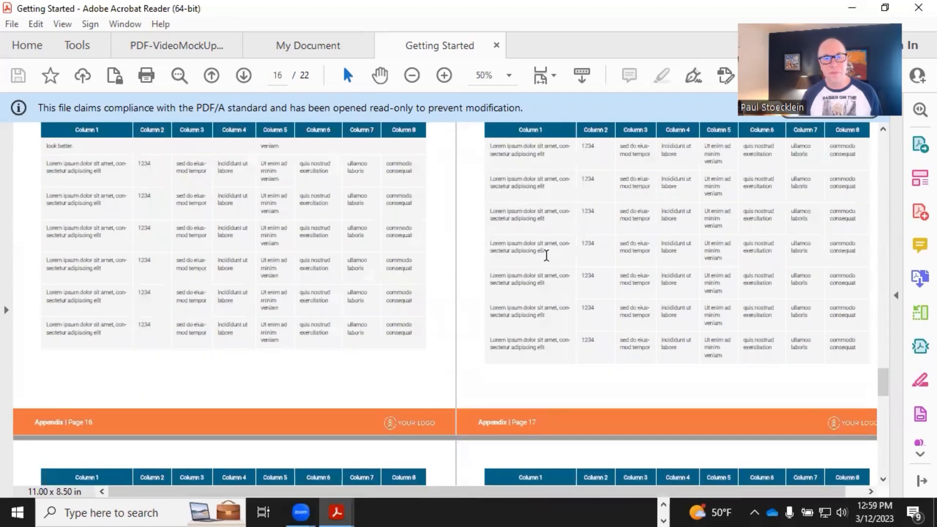
scroll(546, 258, up, 4)
scroll(550, 257, up, 3)
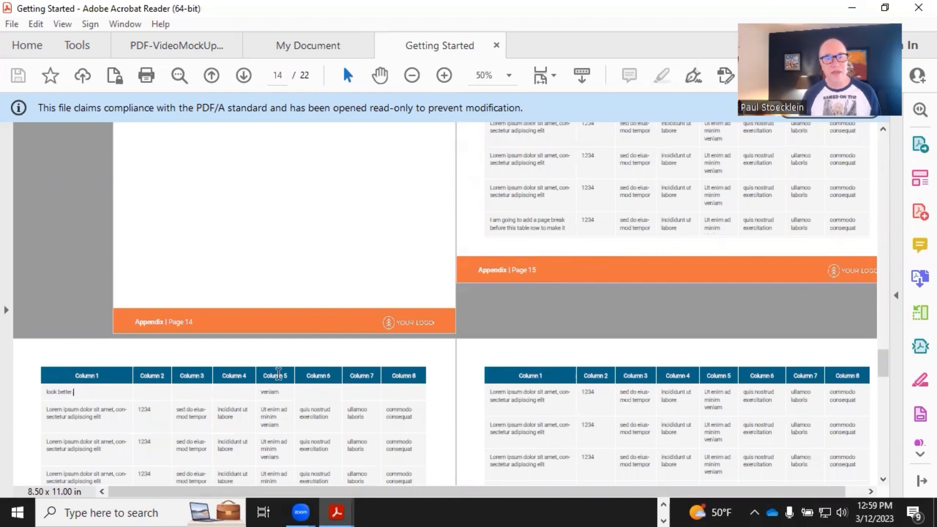
drag(50, 394, 79, 394)
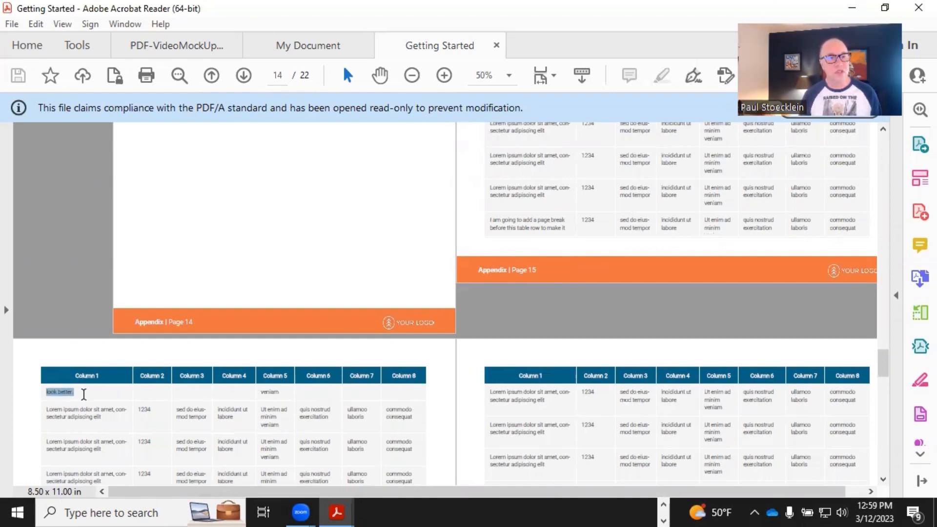
click(84, 393)
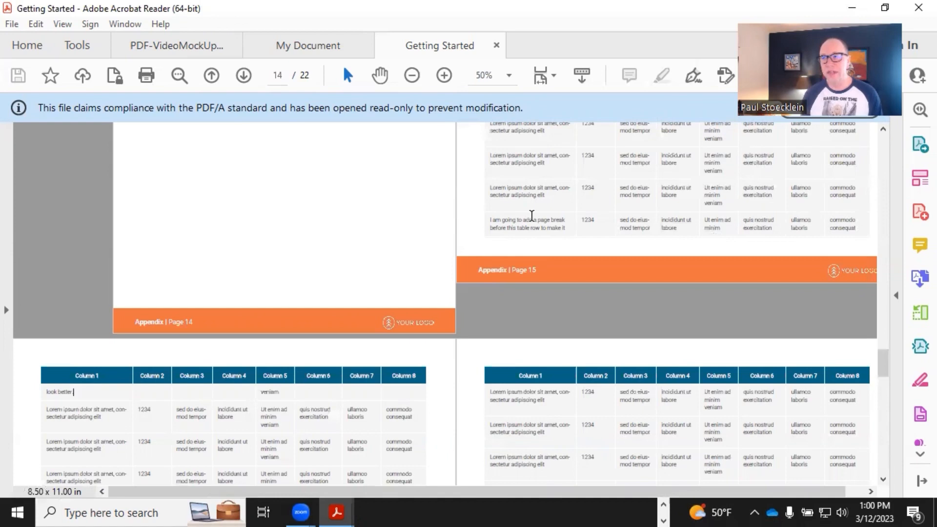
Switch to MadCap Flare and review the "I am going to add a page break" row in Big-Freaking-Table.flsnp
key(alt+Tab)
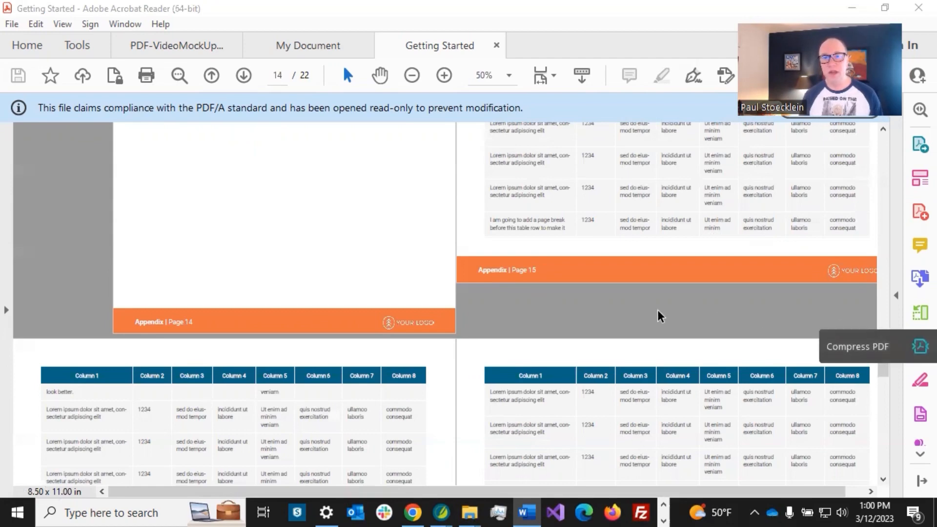
key(alt+Tab)
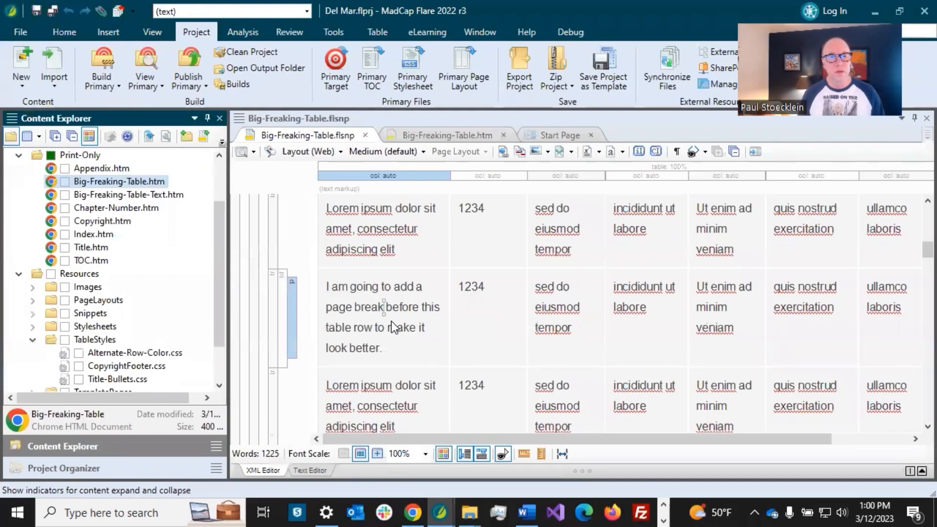
click(356, 288)
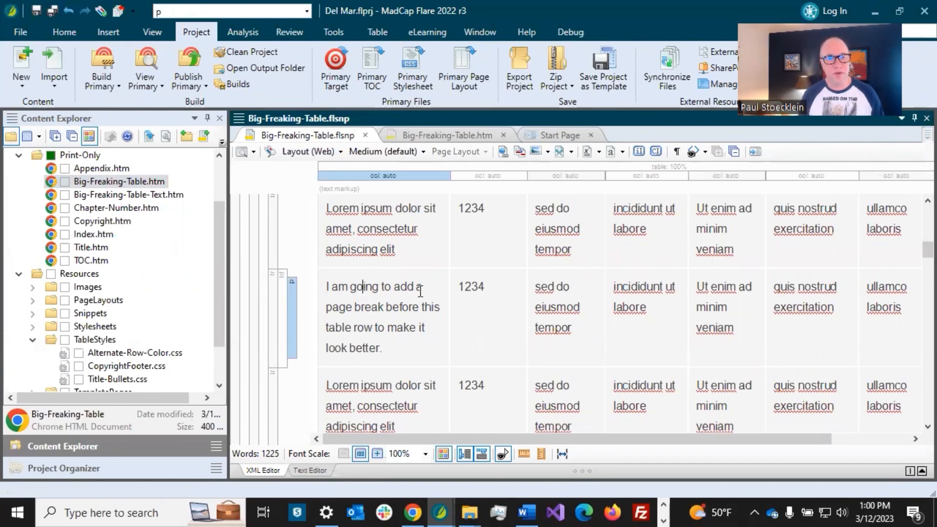
scroll(385, 304, up, 1)
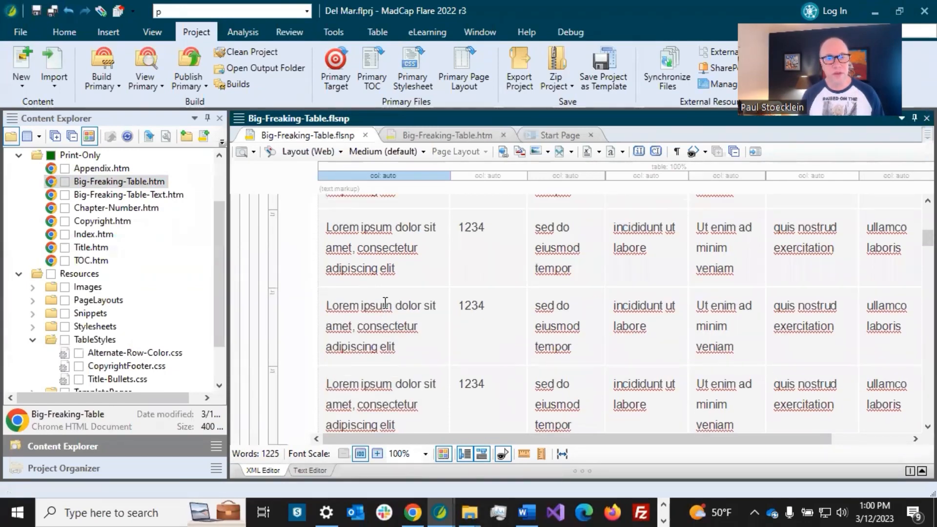
scroll(386, 303, down, 3)
scroll(385, 242, up, 1)
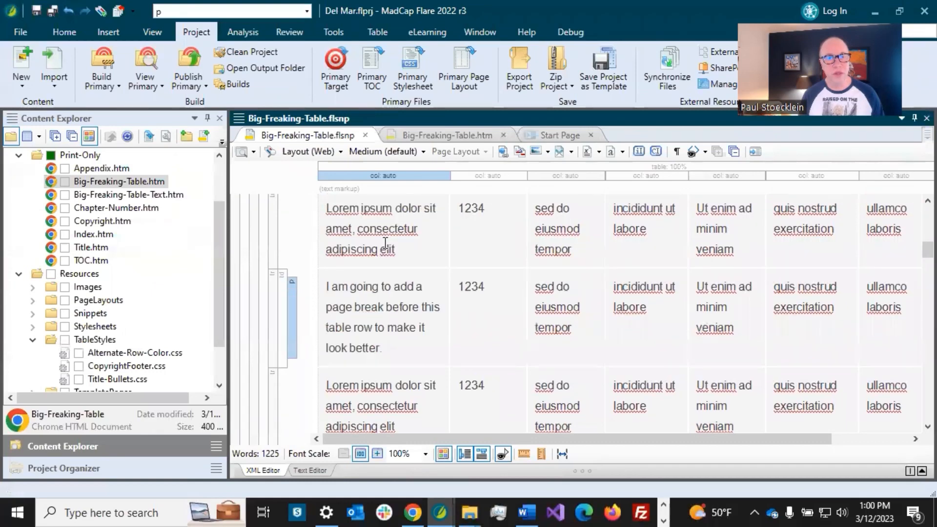
scroll(385, 243, up, 5)
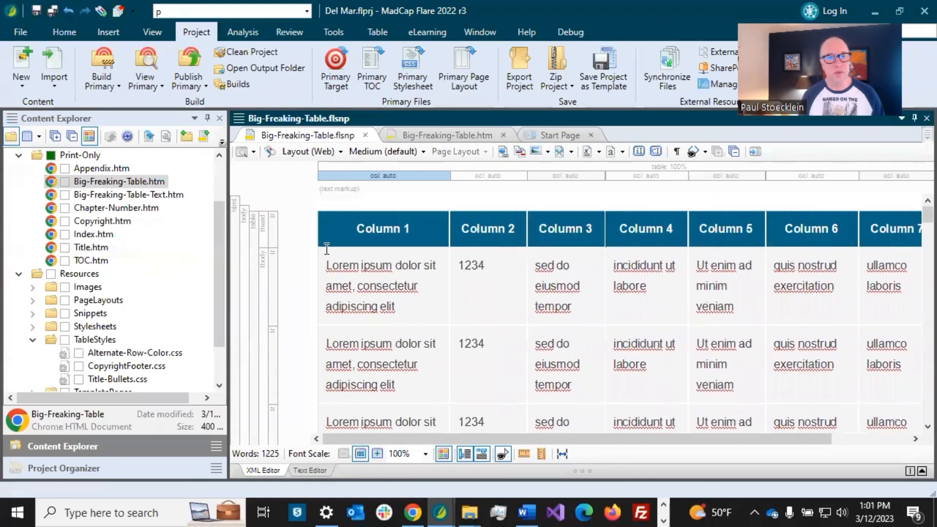
Apply the Alternate-Row-Color.css table style to the whole table in the snippet and save it
right_click(253, 238)
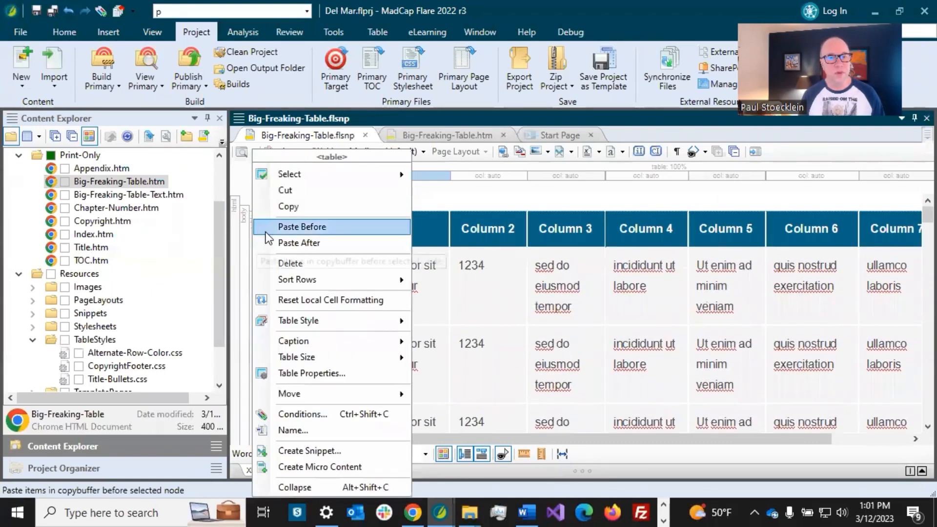
mouse_move(309, 326)
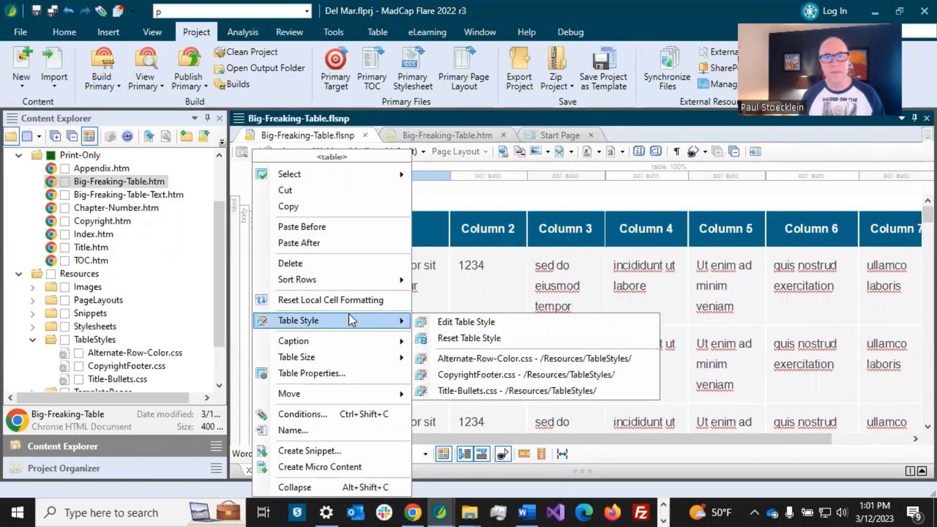
click(449, 360)
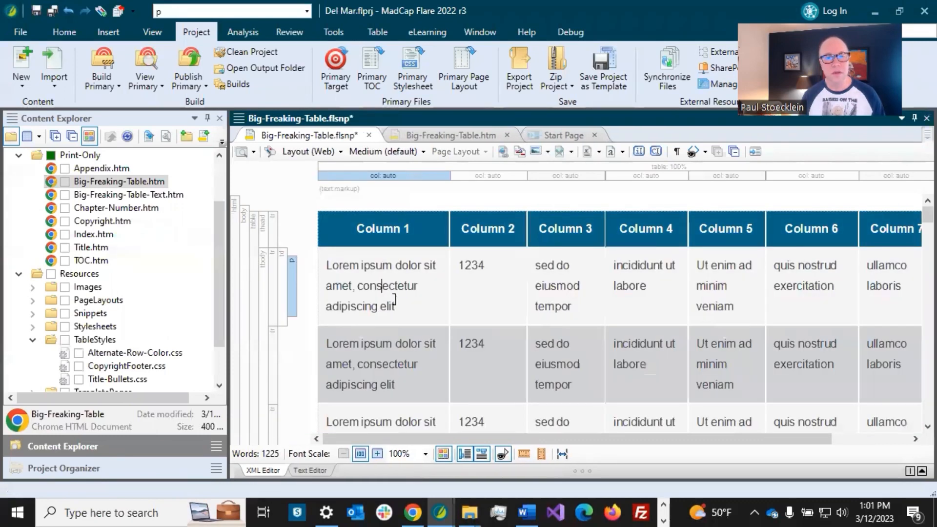
click(36, 11)
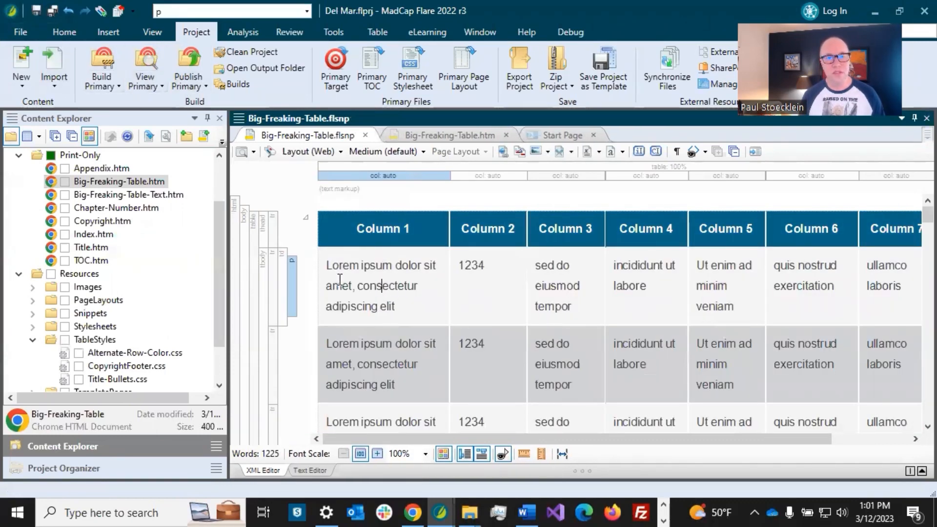
Review the row shading down the snippet's table
drag(374, 296, 389, 306)
click(389, 307)
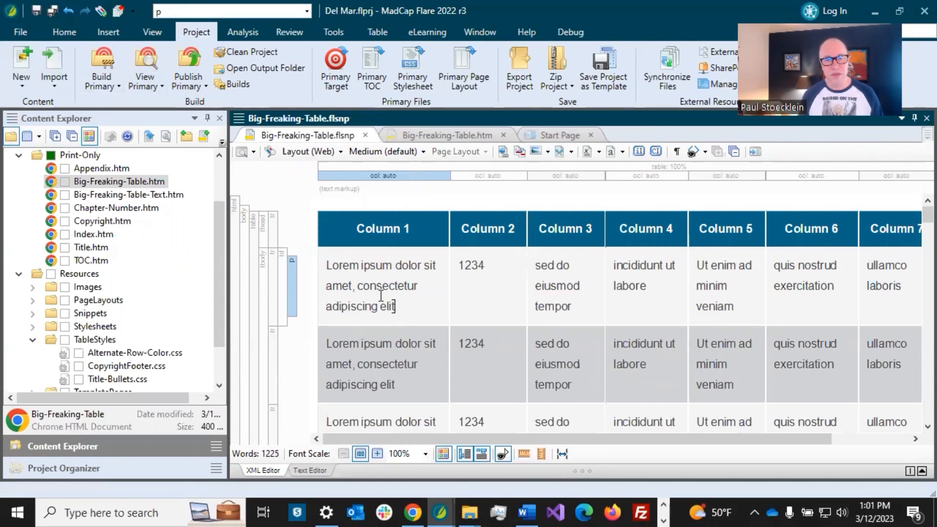
scroll(425, 295, down, 3)
scroll(424, 296, up, 3)
scroll(424, 296, down, 3)
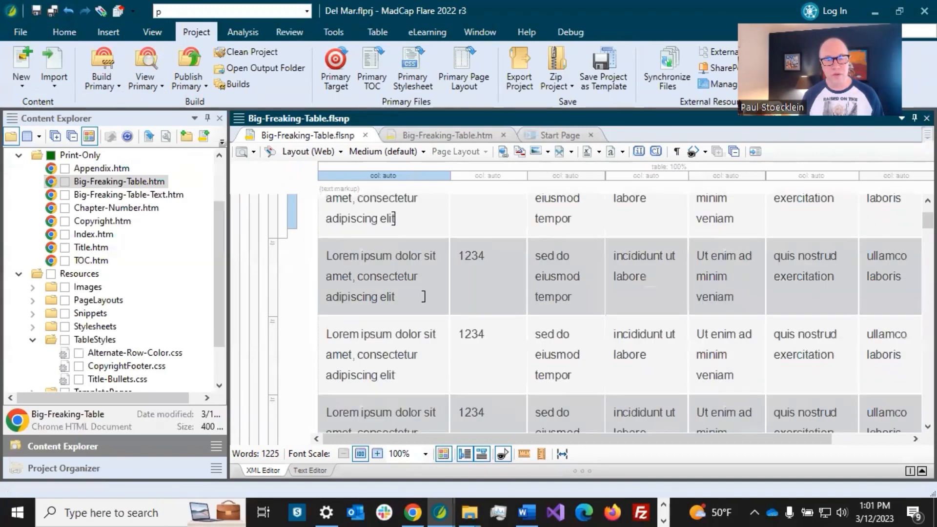
scroll(424, 296, down, 1)
scroll(423, 299, up, 3)
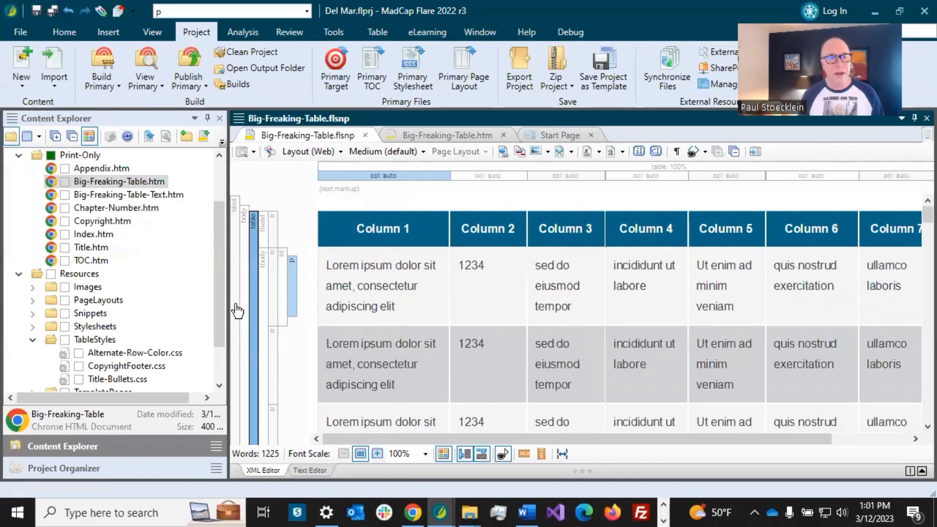
Duplicate the Alternate-Row-Color.css table style within the TableStyles folder
scroll(168, 307, down, 1)
click(142, 314)
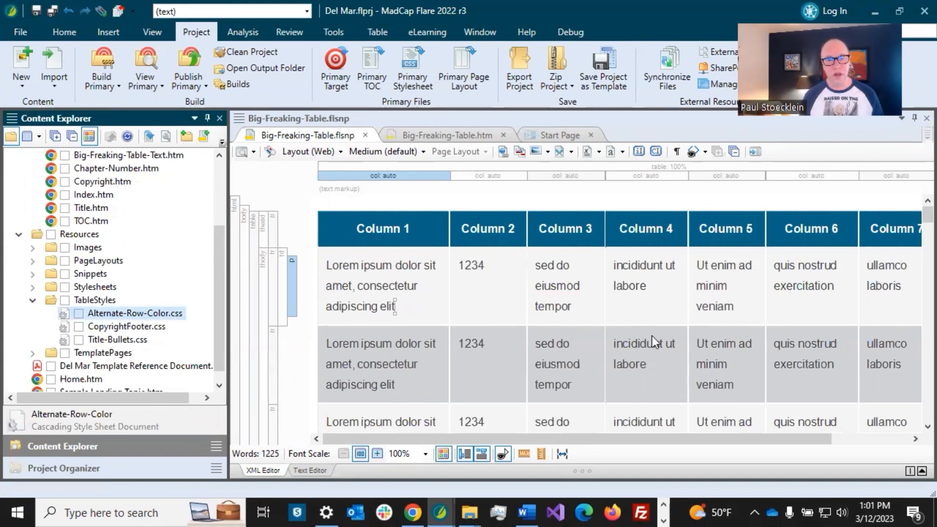
click(123, 332)
click(133, 312)
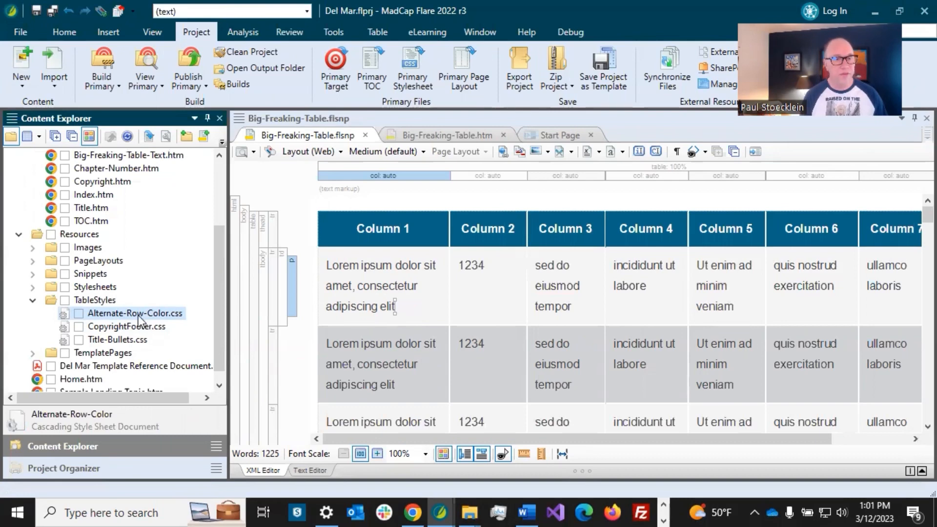
key(ctrl+c)
key(ctrl+v)
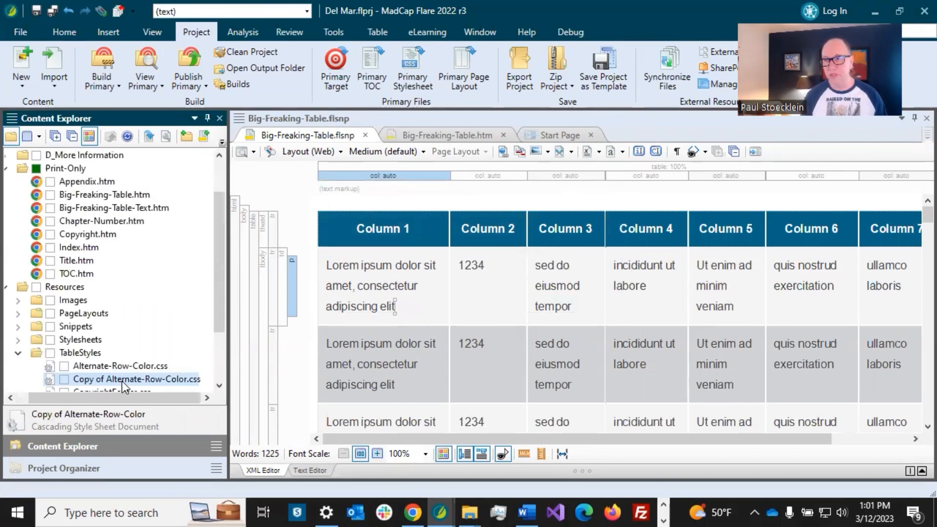
Rename the copied table style file as Plain-Page-Breaks.css
scroll(127, 346, down, 1)
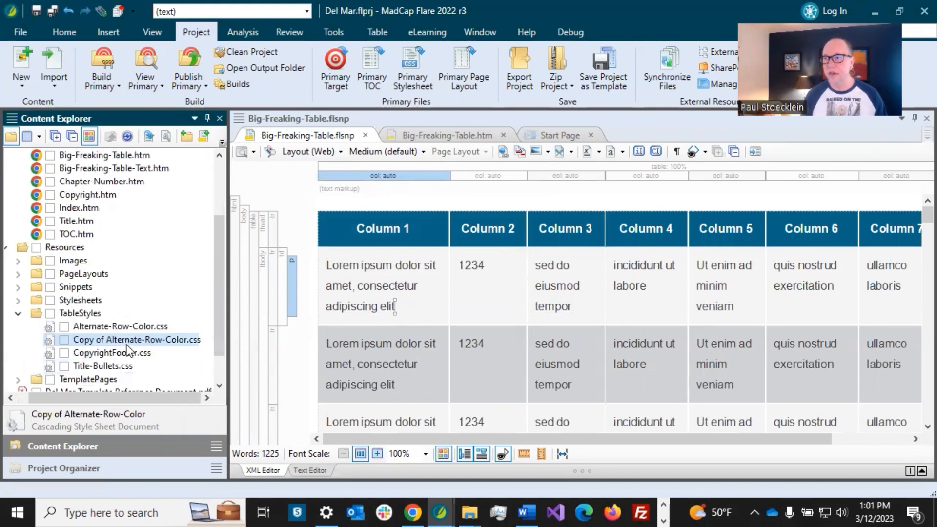
click(114, 340)
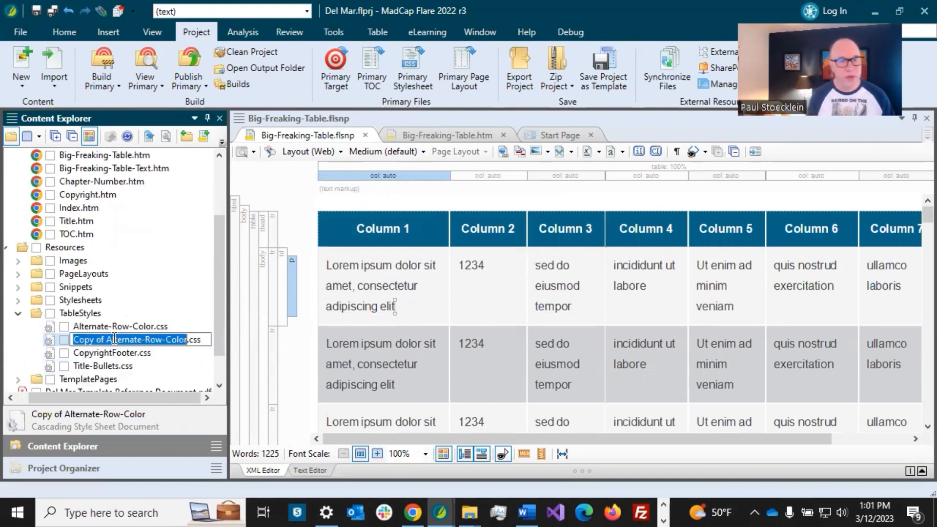
text(Plain-)
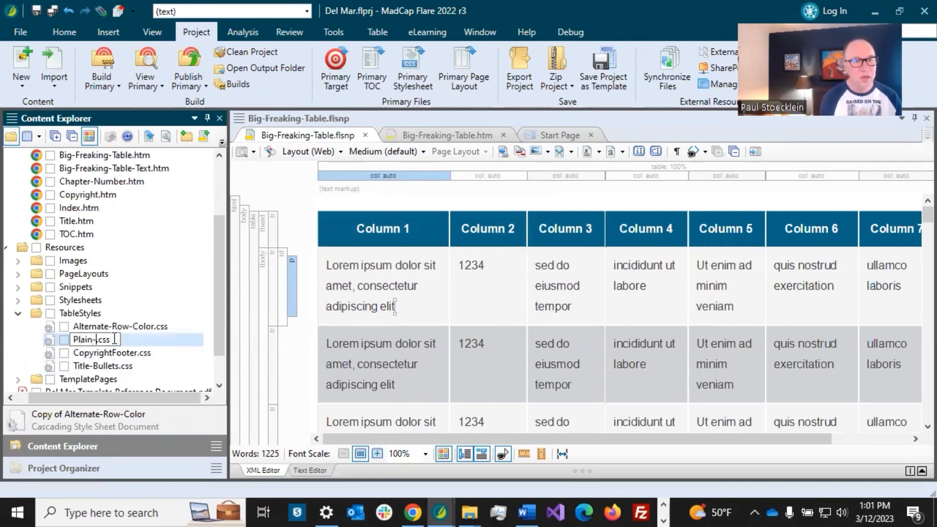
text(Page-Br)
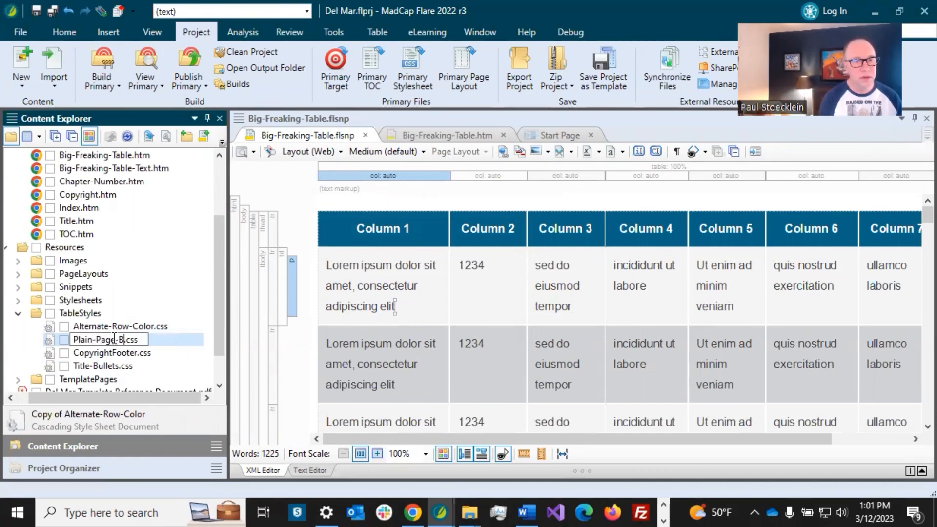
text(eaks)
key(Return)
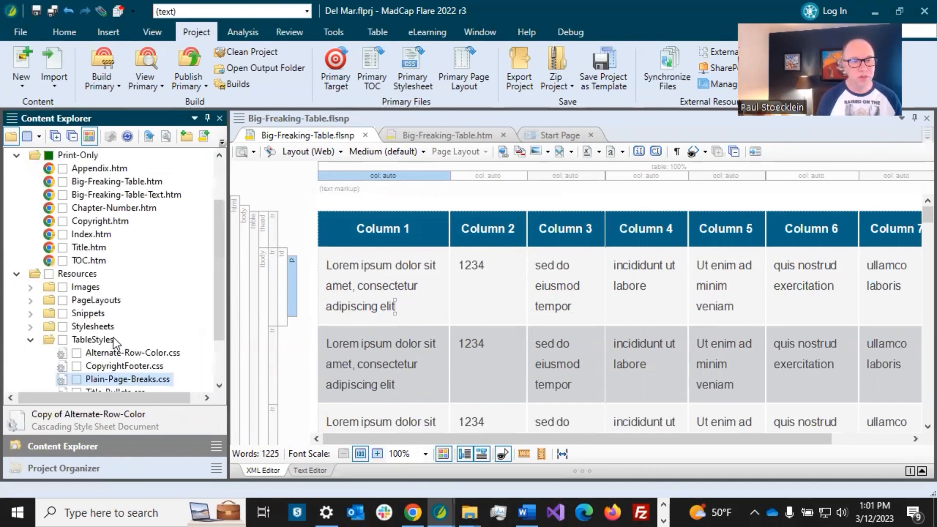
Open Plain-Page-Breaks.css for editing and show its row styles
scroll(132, 344, down, 1)
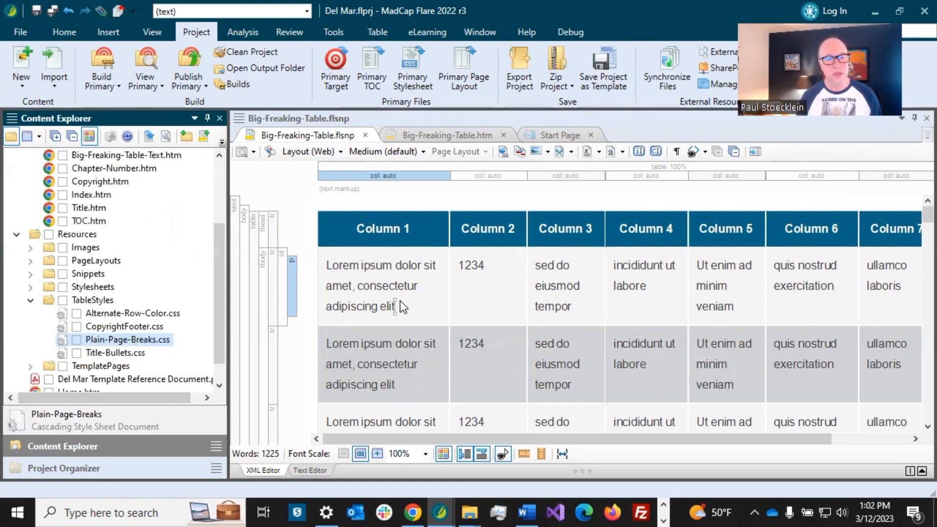
double_click(111, 340)
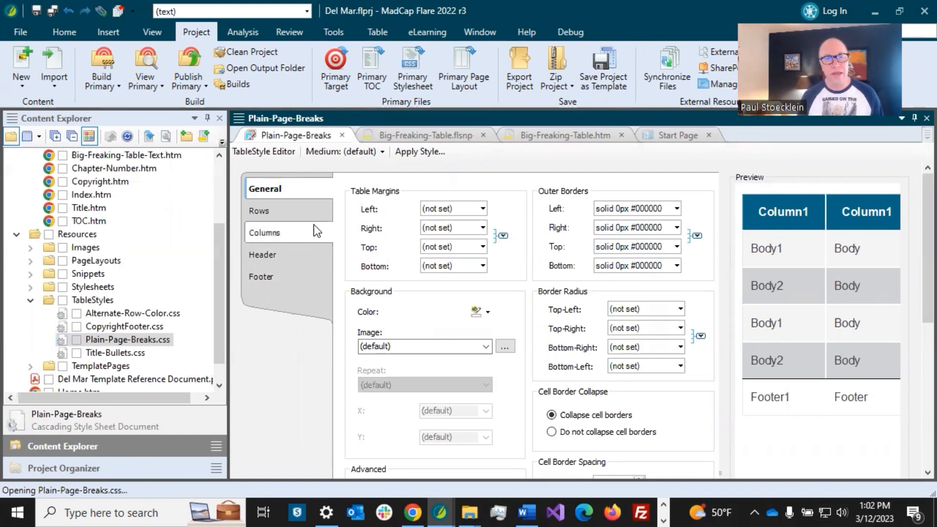
click(299, 212)
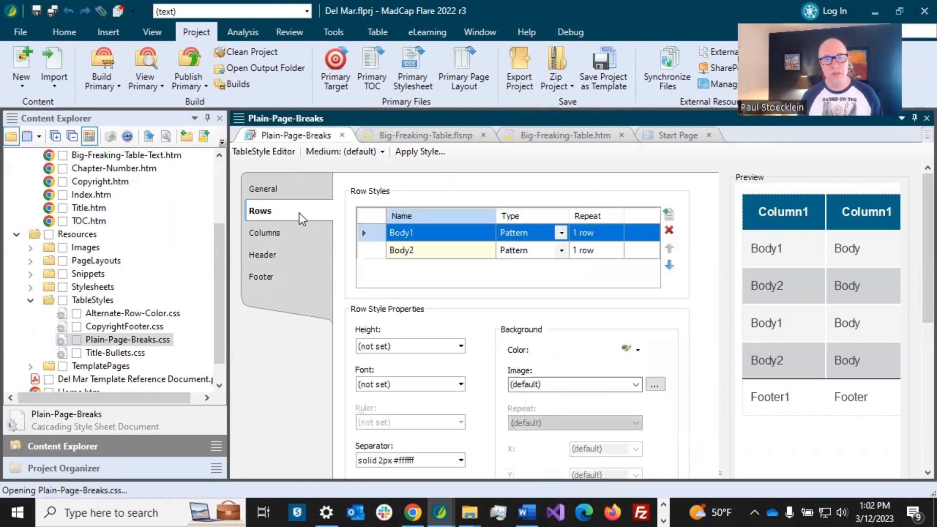
Compare the type, repeat and background settings of the Body1 and Body2 row styles
click(411, 249)
click(414, 232)
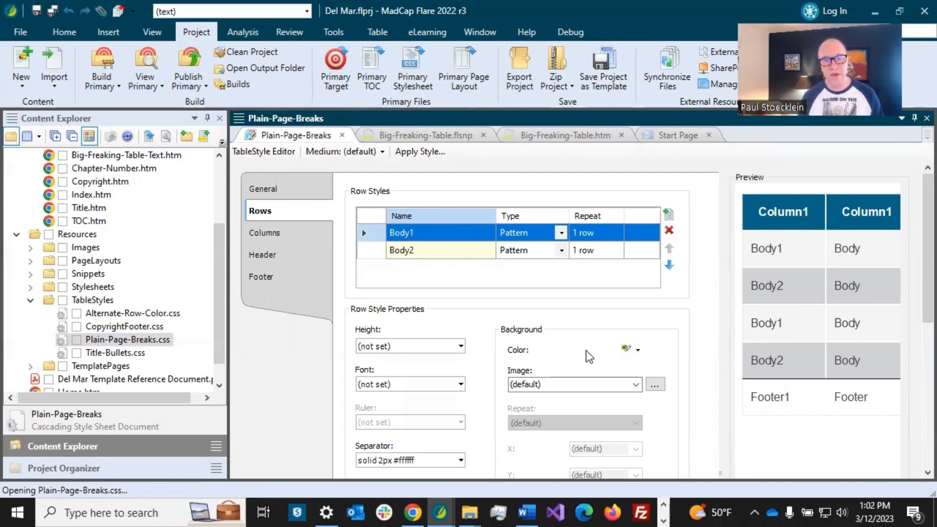
click(409, 254)
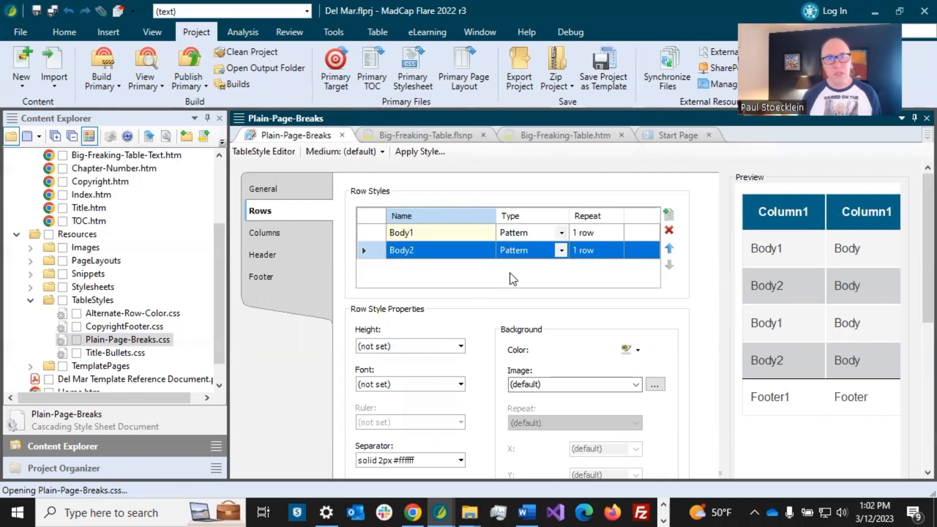
click(458, 234)
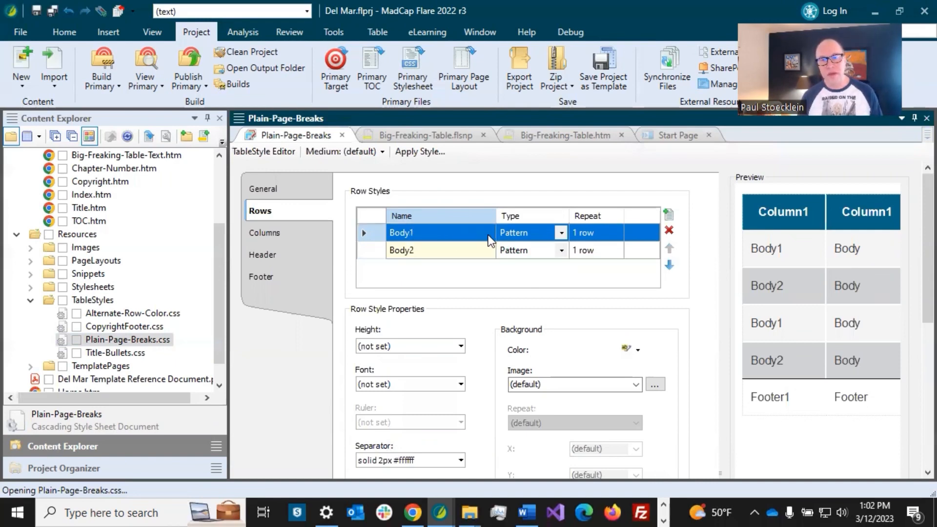
click(453, 250)
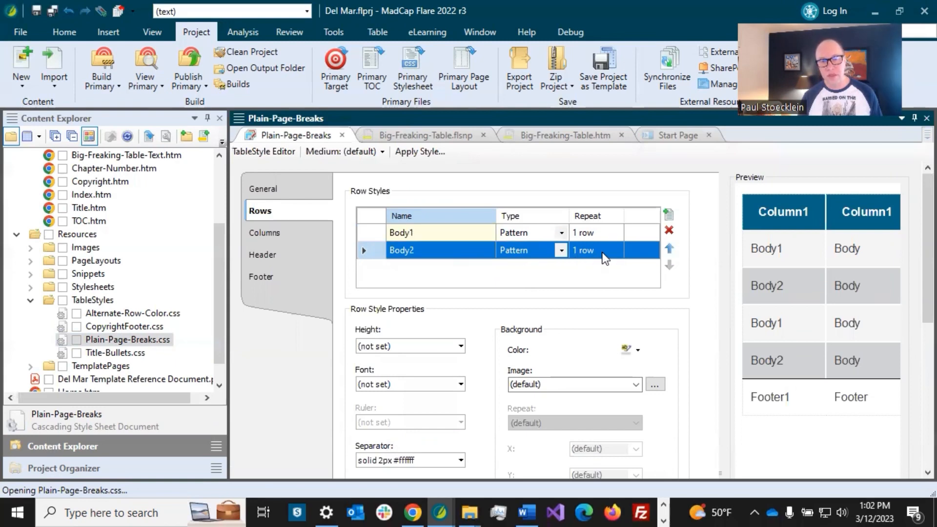
click(590, 235)
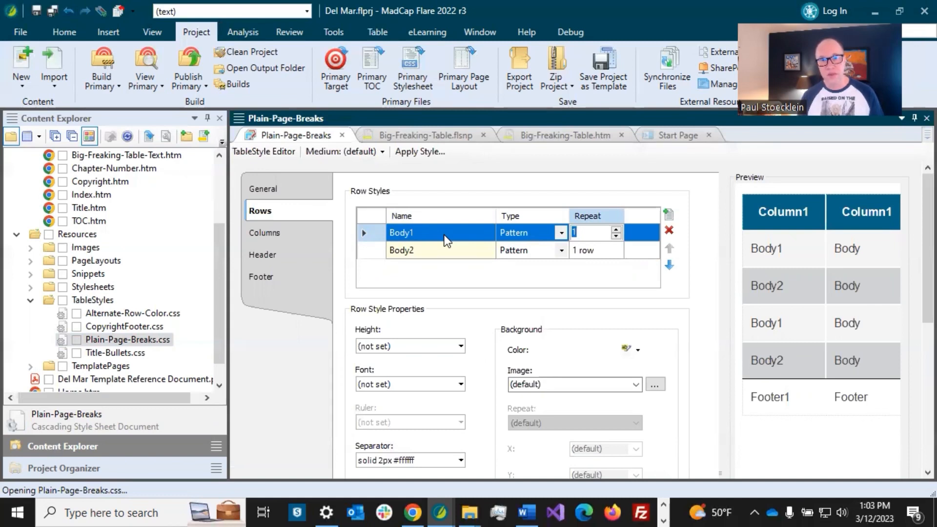
click(438, 251)
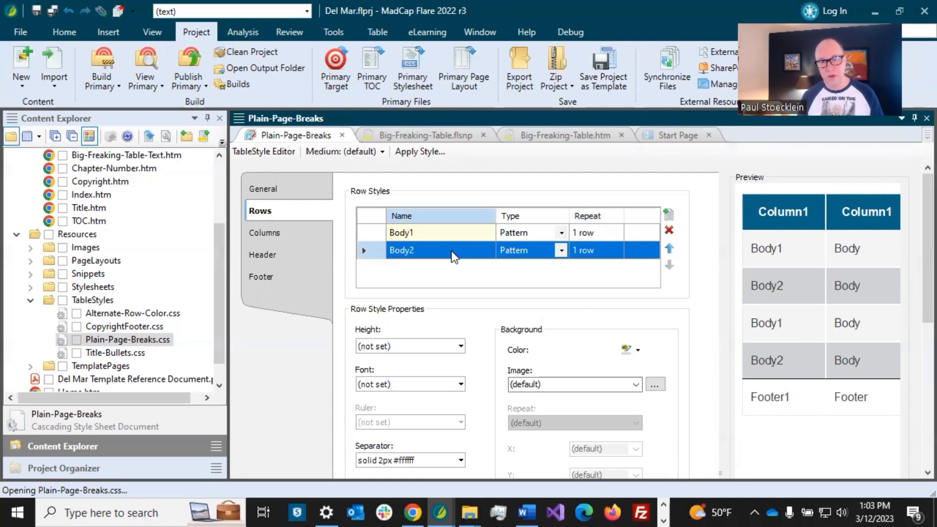
click(453, 235)
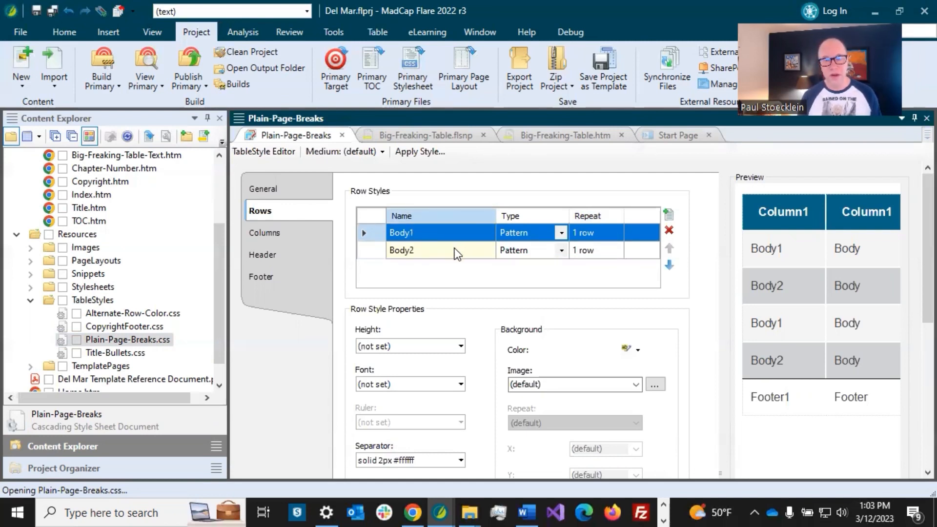
click(450, 251)
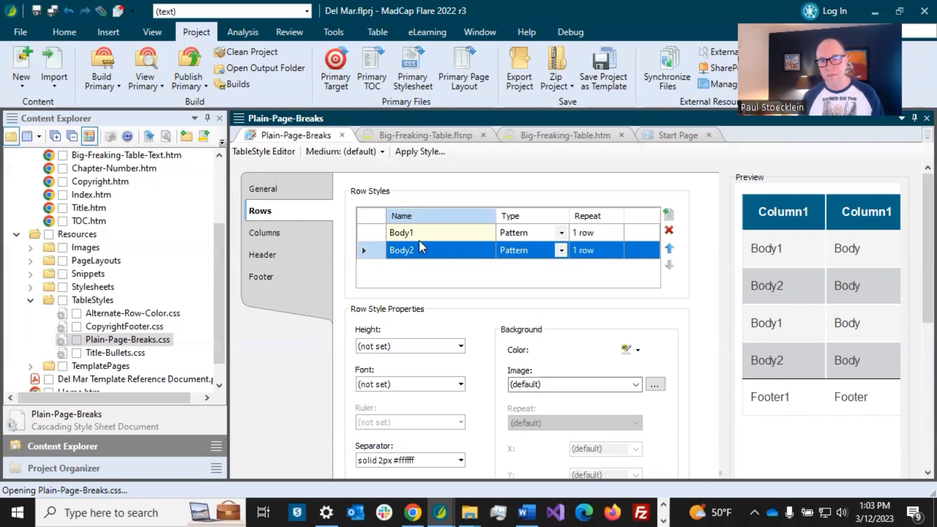
click(443, 232)
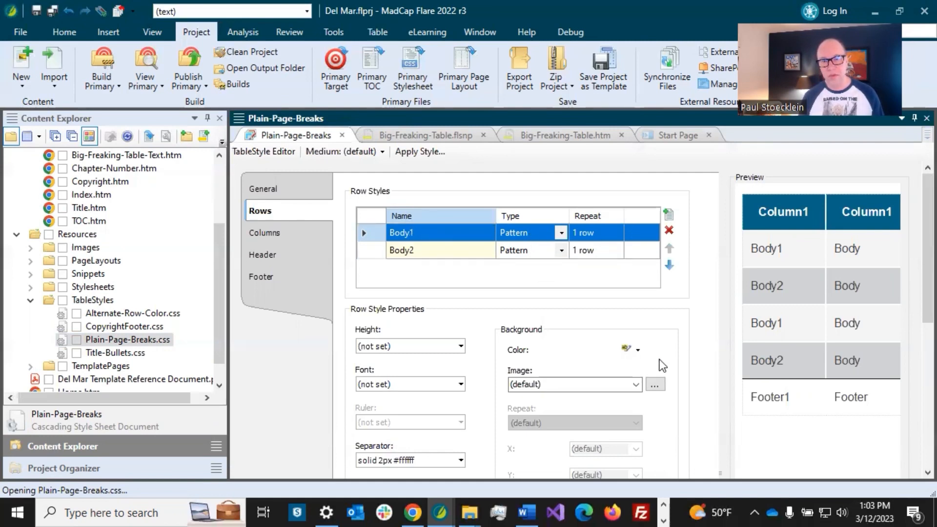
Rename the Body2 row style as PageBreak and change its type to Custom
click(429, 251)
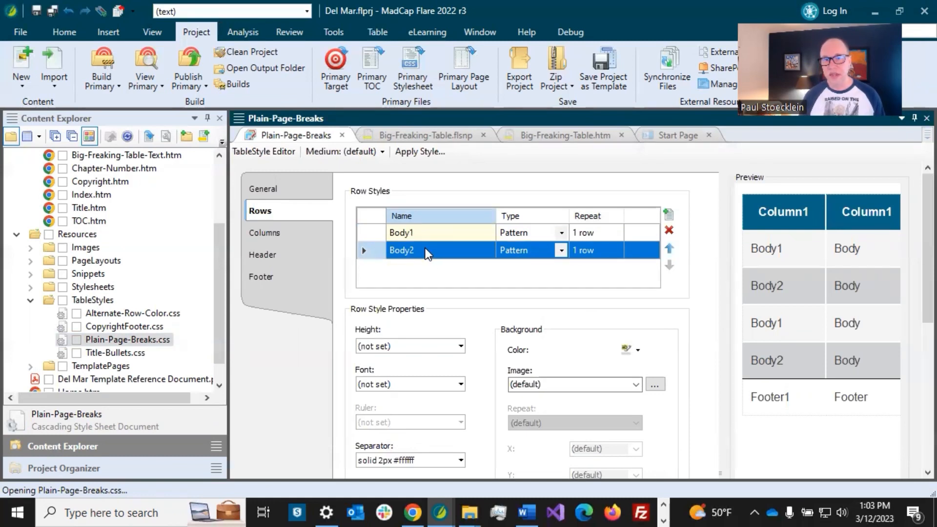
click(427, 250)
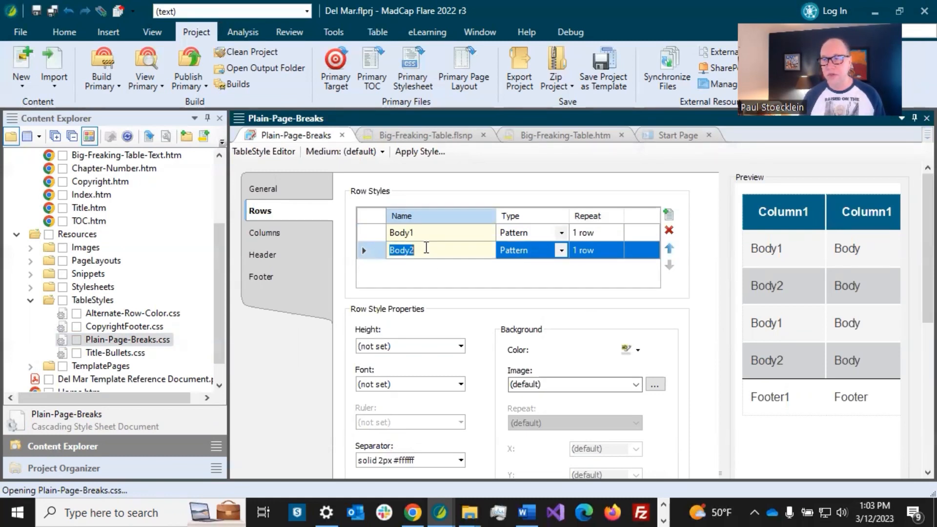
text(PageBreak)
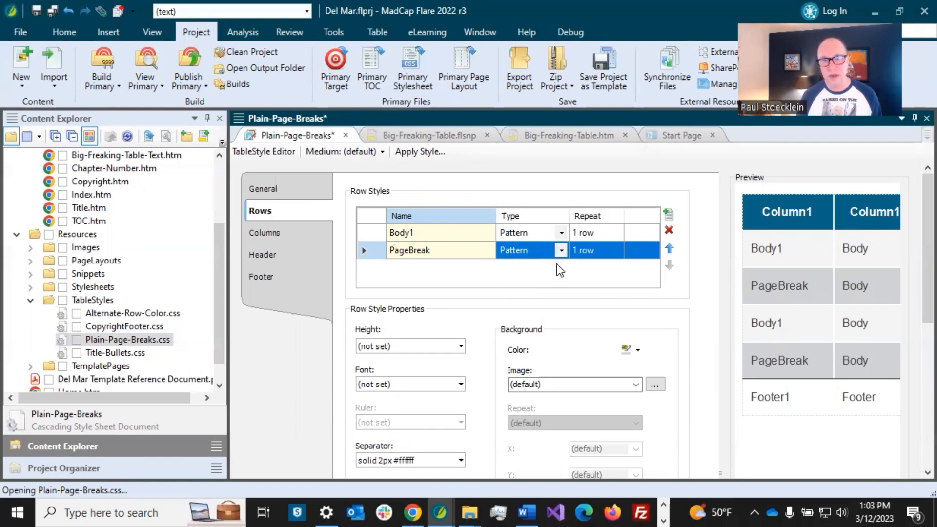
click(561, 250)
click(561, 249)
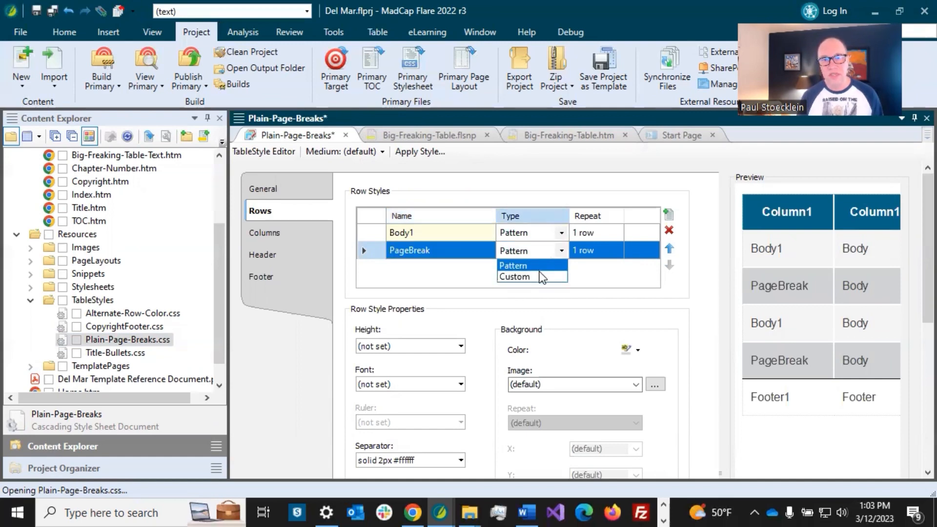
click(517, 276)
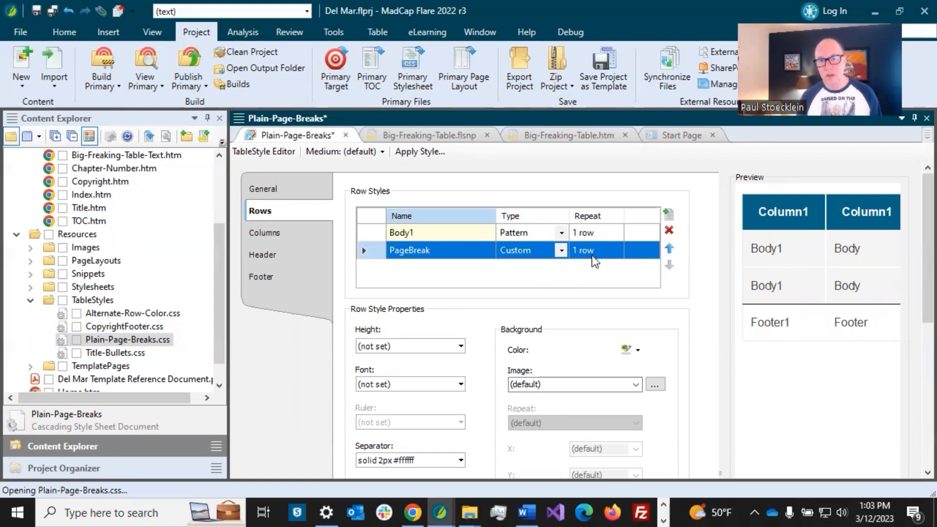
Copy the hex code of the Body1 row style's background color, leaving that color as it is
click(469, 234)
click(637, 350)
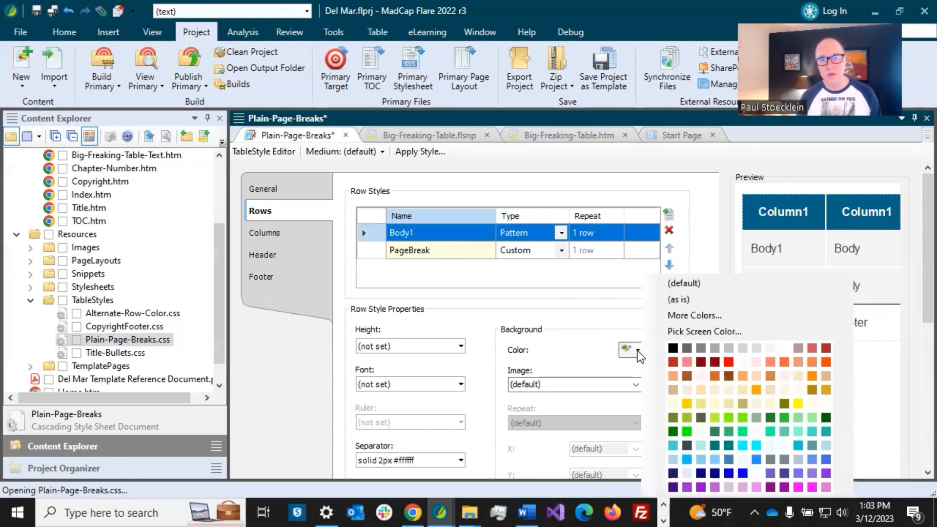
click(672, 316)
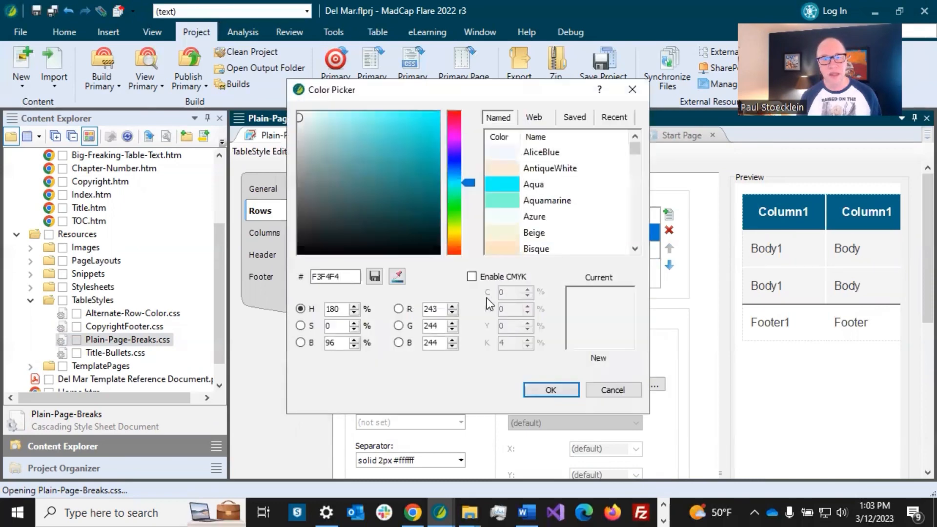
drag(353, 283, 254, 272)
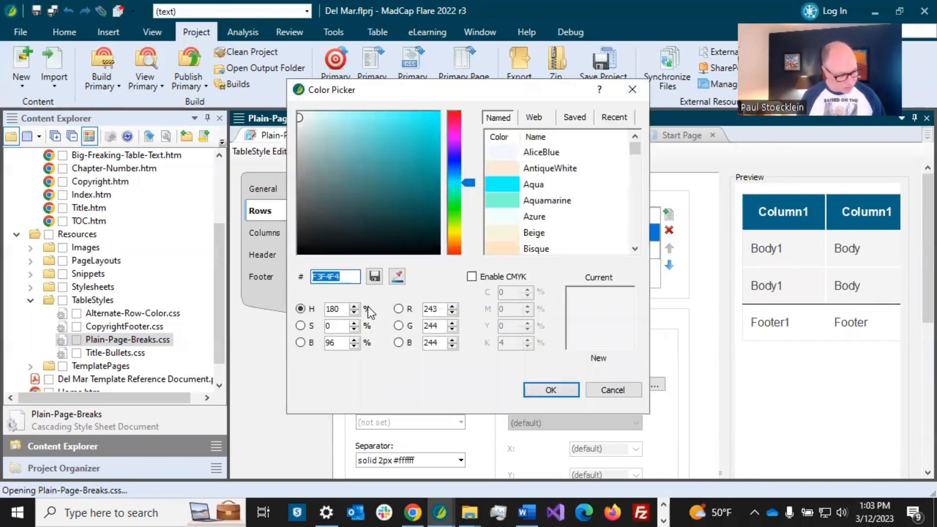
click(597, 394)
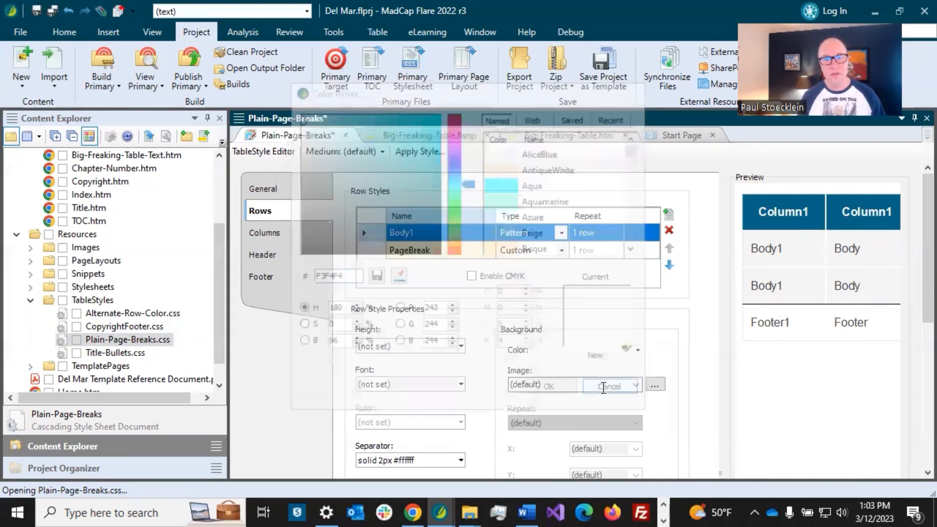
Set the PageBreak row style's background color to F3F4F4 and save all open files
click(431, 250)
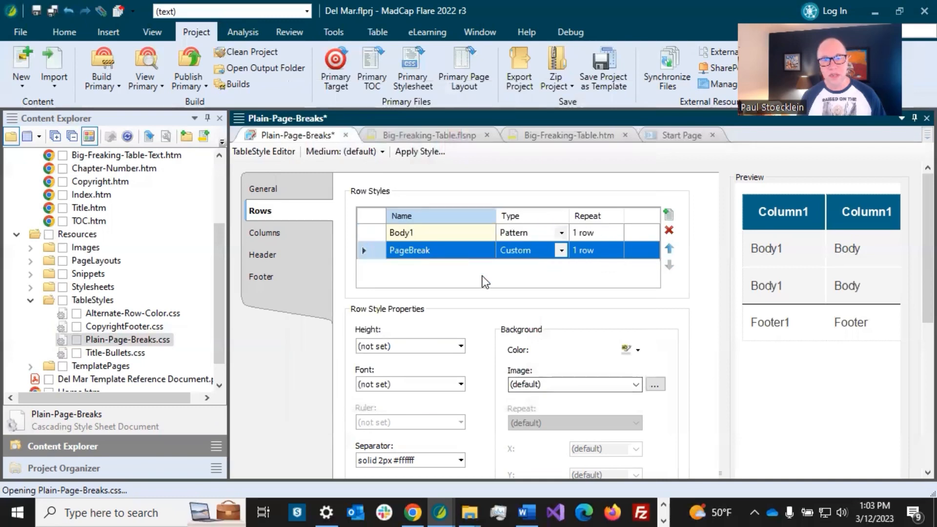
click(637, 352)
click(683, 315)
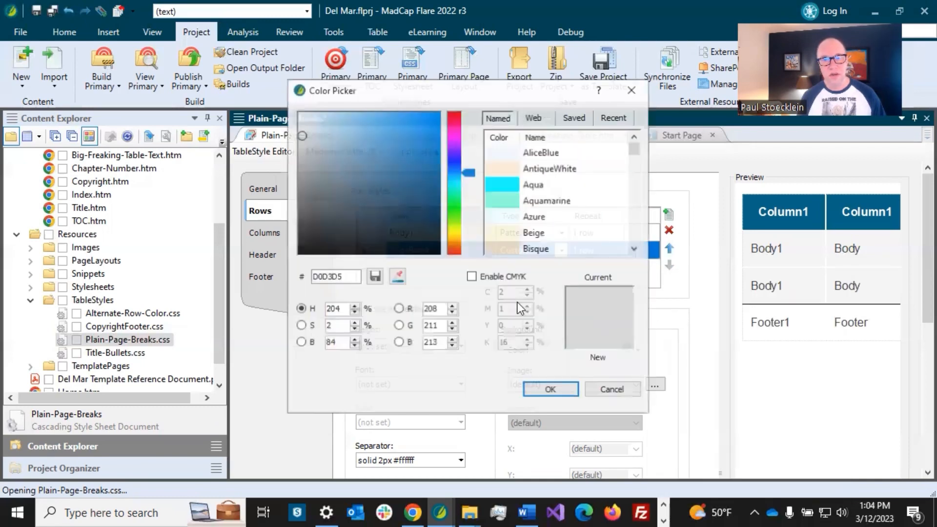
double_click(327, 276)
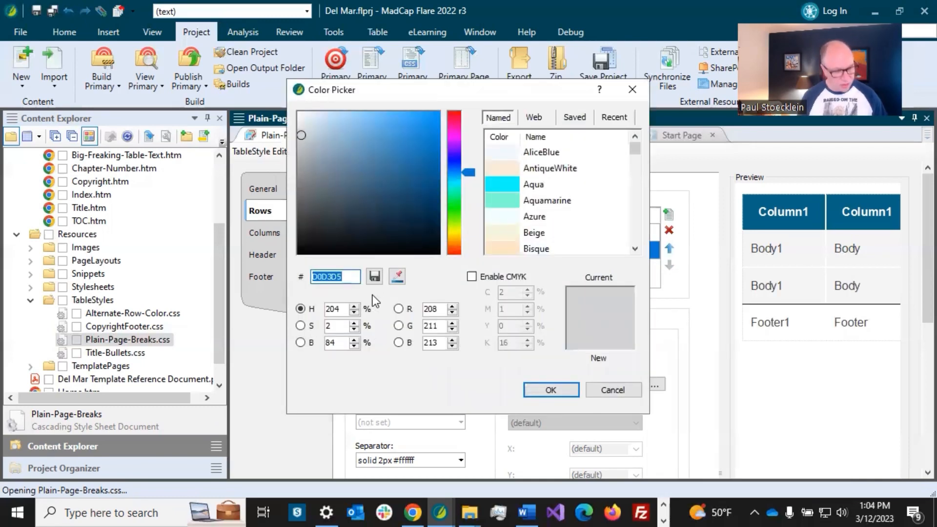
text(F3F4F4)
click(561, 389)
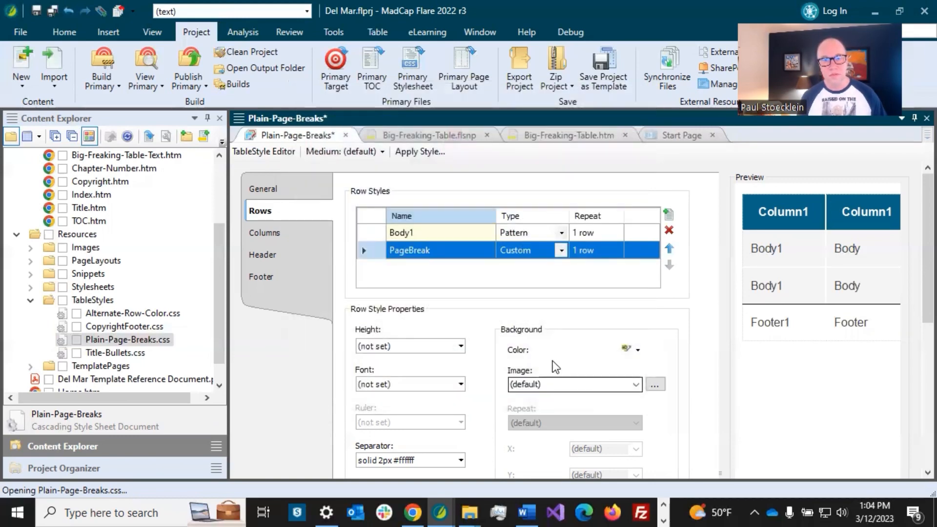
click(51, 12)
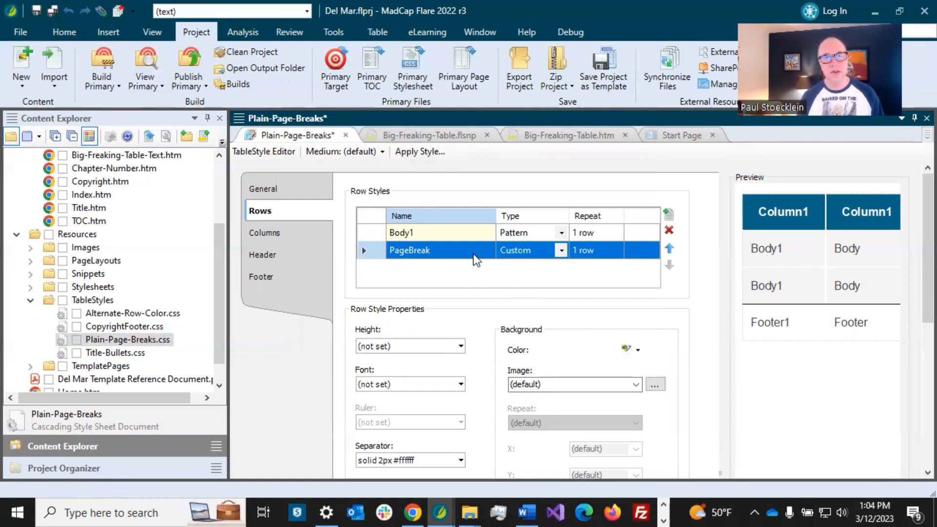
click(479, 234)
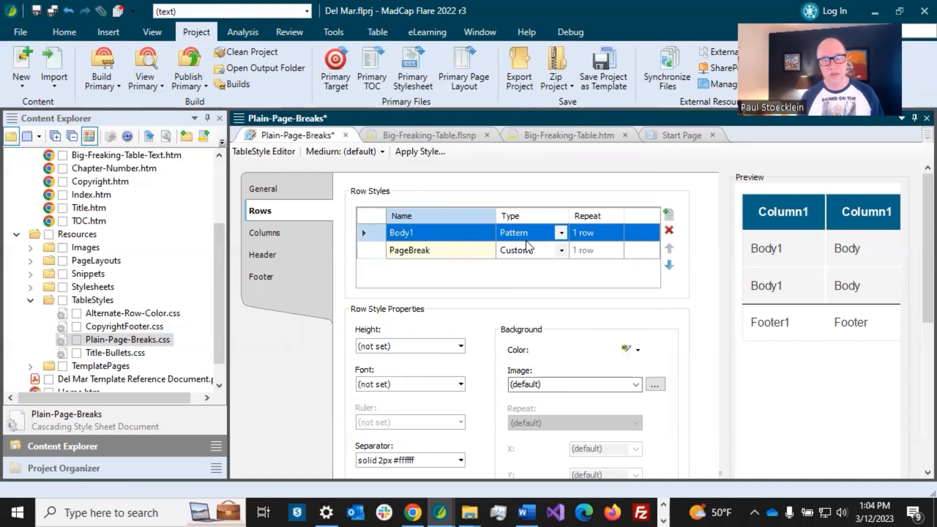
Set the PageBreak row style's page break before to Always in its print options and save all files
click(459, 250)
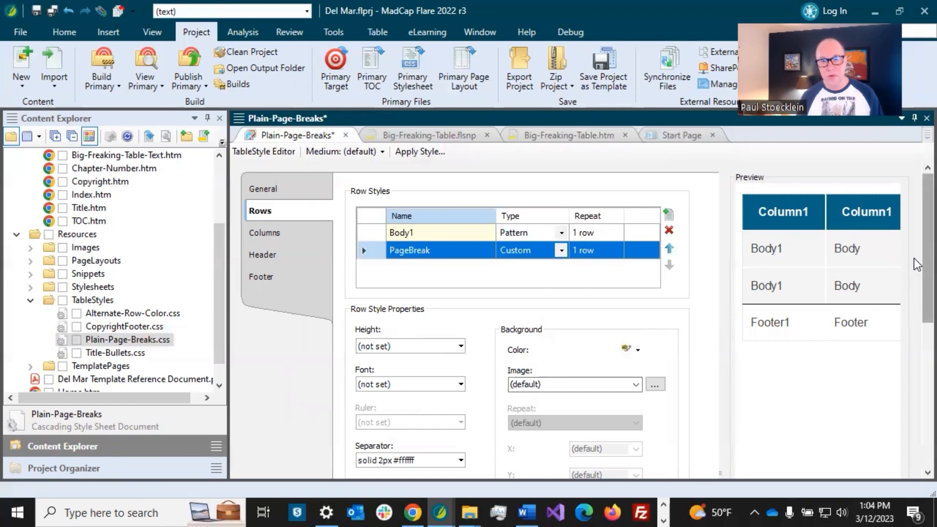
scroll(915, 261, down, 5)
click(379, 347)
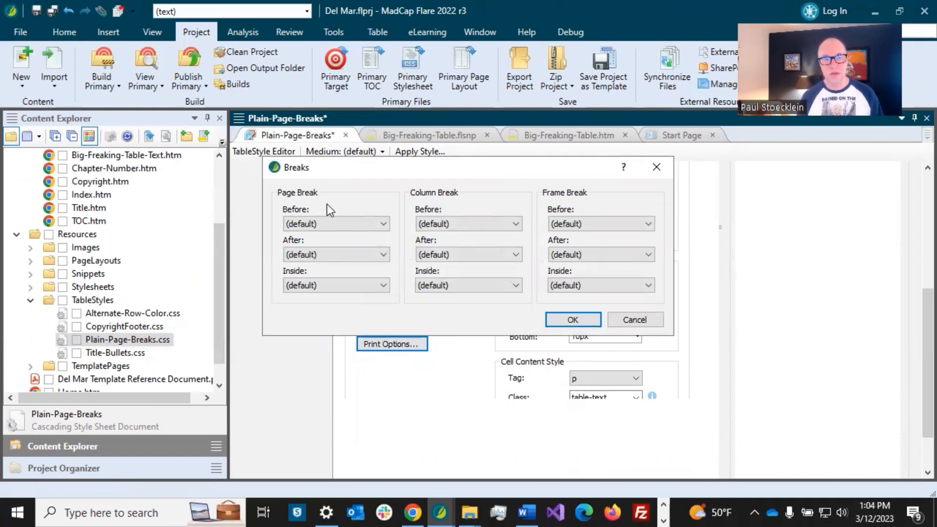
click(375, 225)
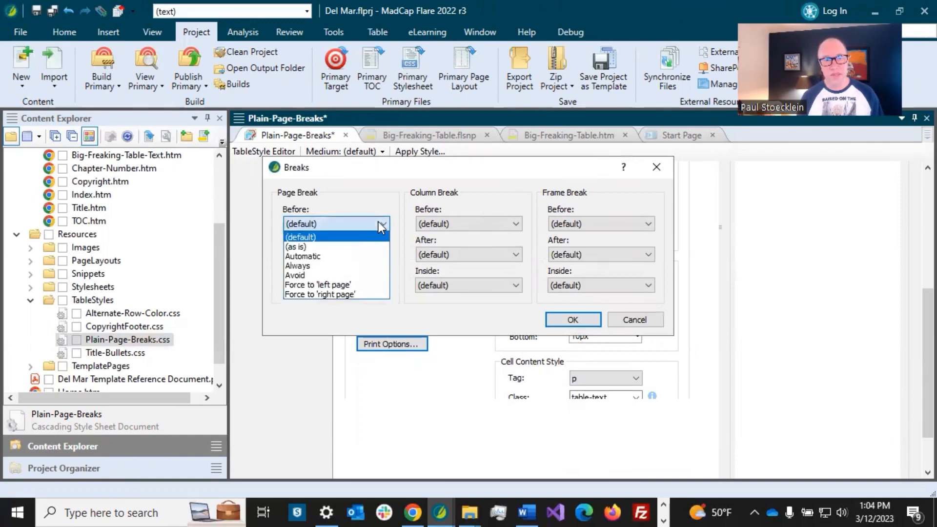
click(321, 265)
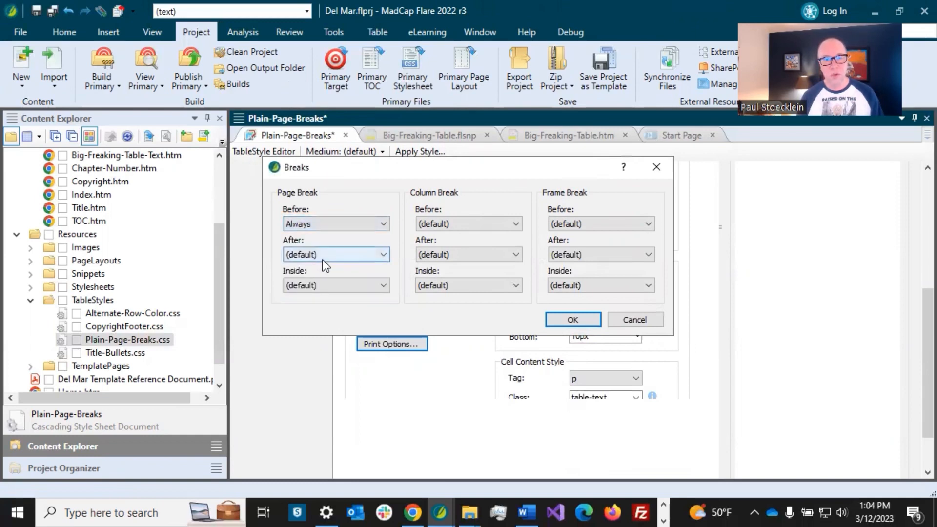
click(573, 320)
click(52, 10)
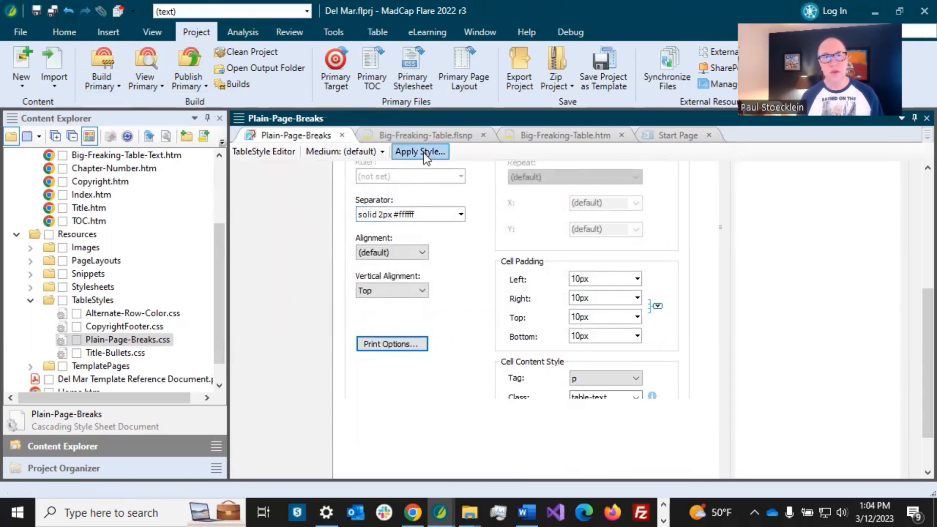
Apply the Plain-Page-Breaks table style to the table in the Big-Freaking-Table snippet and save all files
click(438, 138)
click(403, 229)
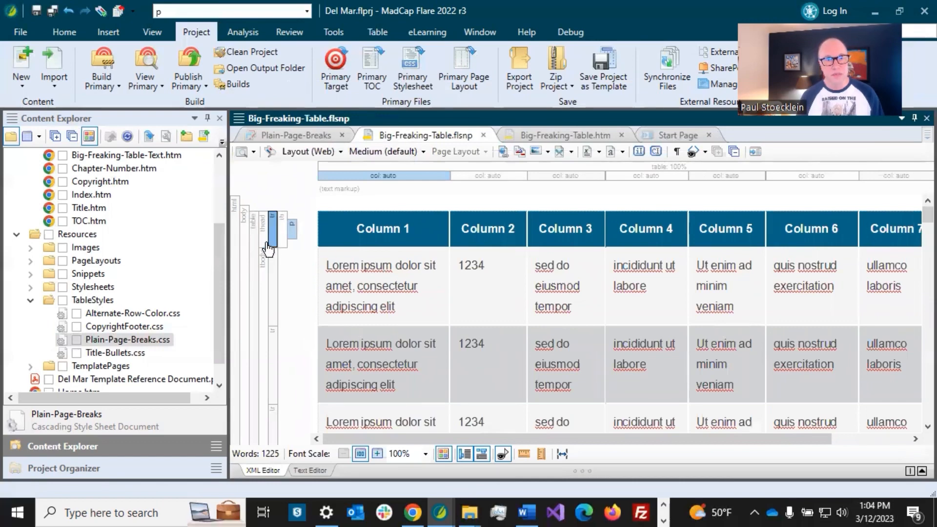
right_click(253, 242)
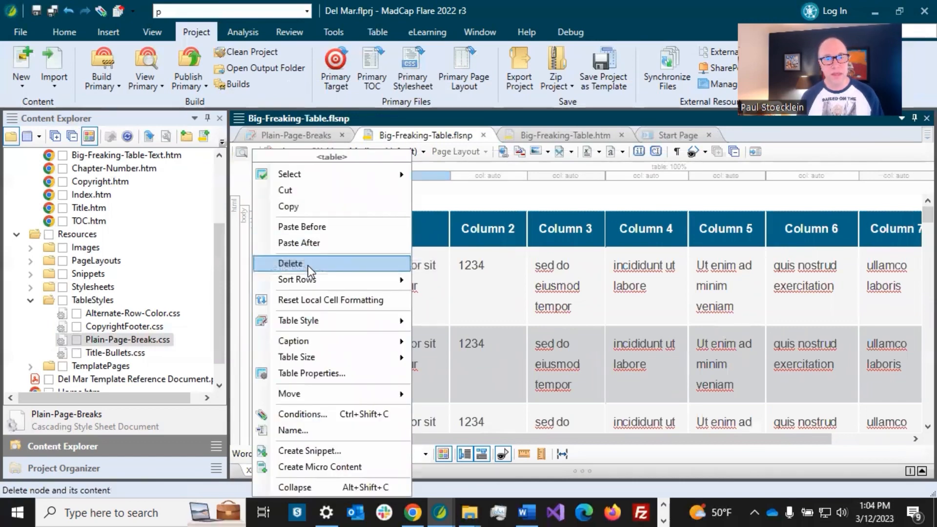
mouse_move(320, 323)
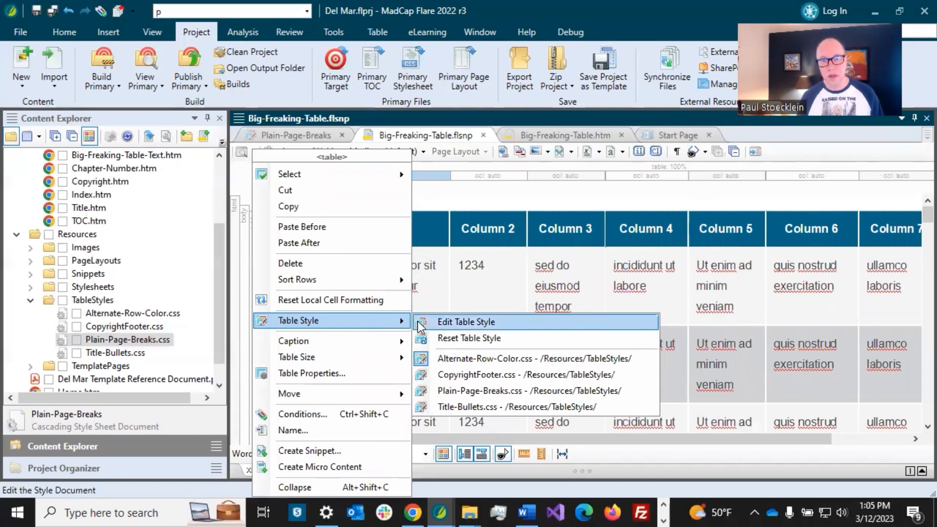
click(465, 393)
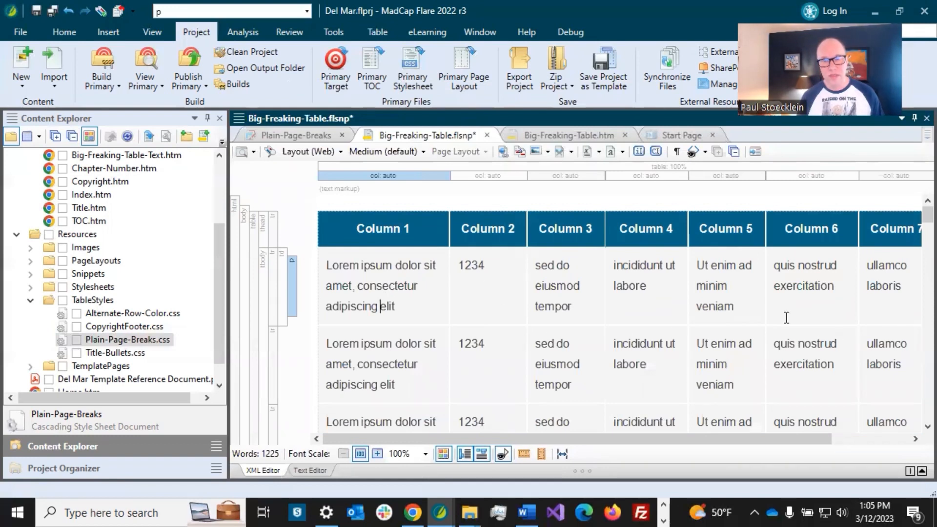
click(54, 11)
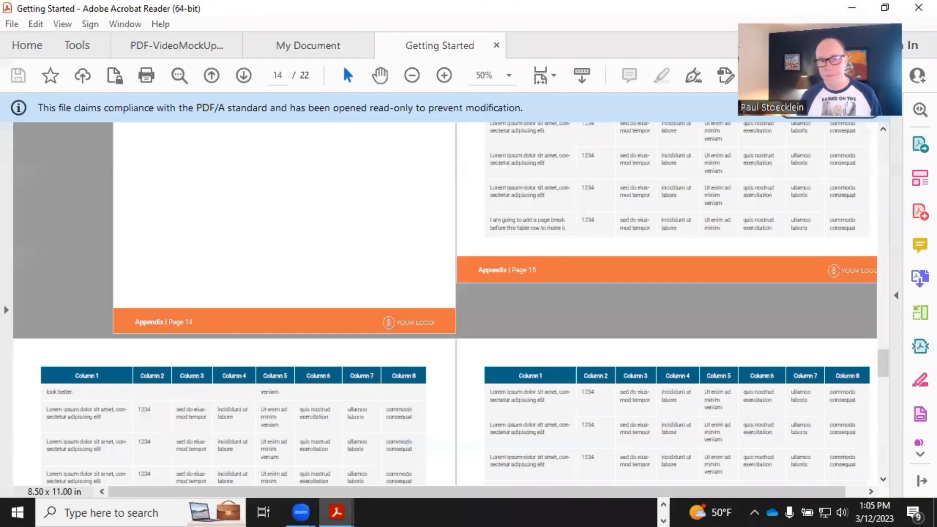
Check in the Getting Started PDF how the "I am going to add a page break" row falls across pages 15 and 16
scroll(467, 418, down, 3)
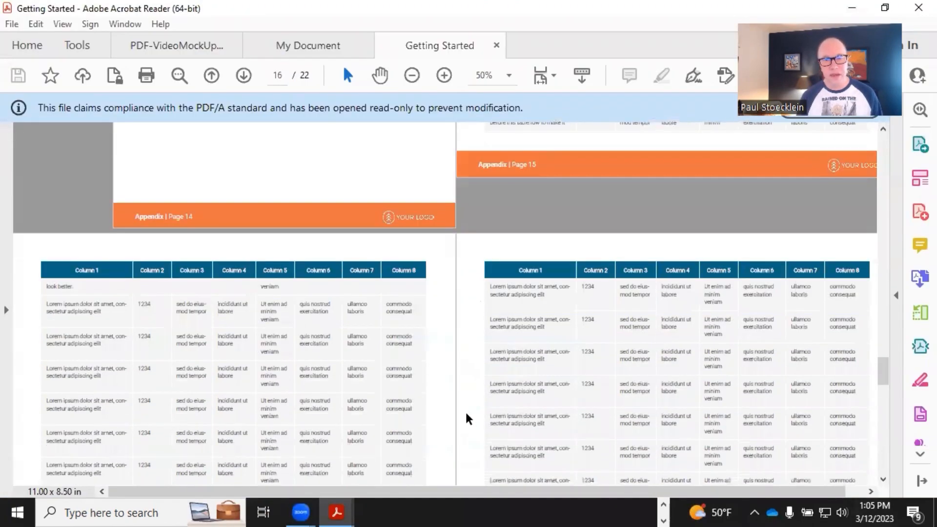
scroll(467, 419, up, 5)
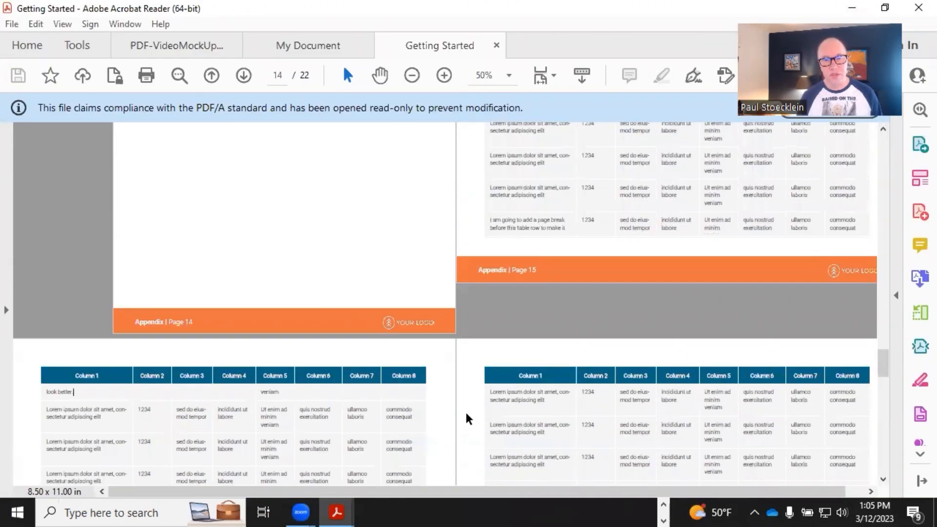
scroll(468, 419, down, 1)
scroll(466, 415, up, 4)
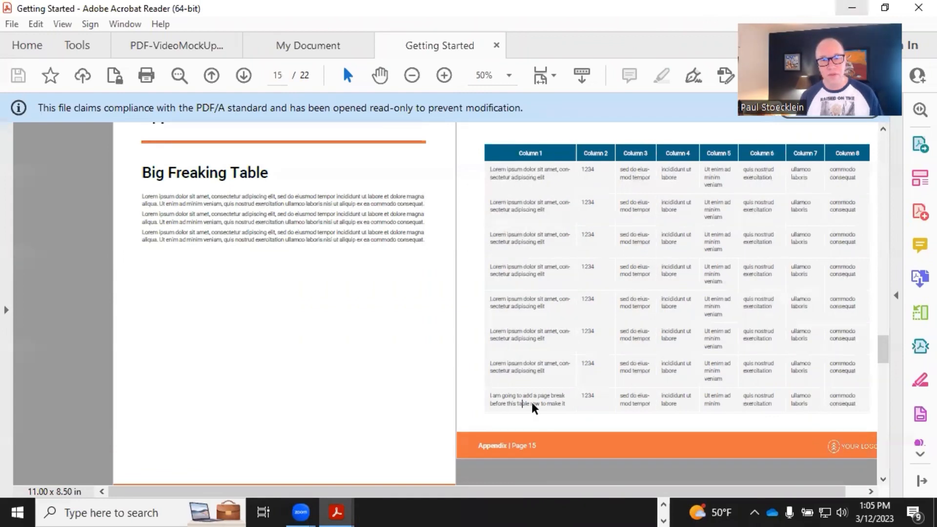
scroll(534, 409, down, 2)
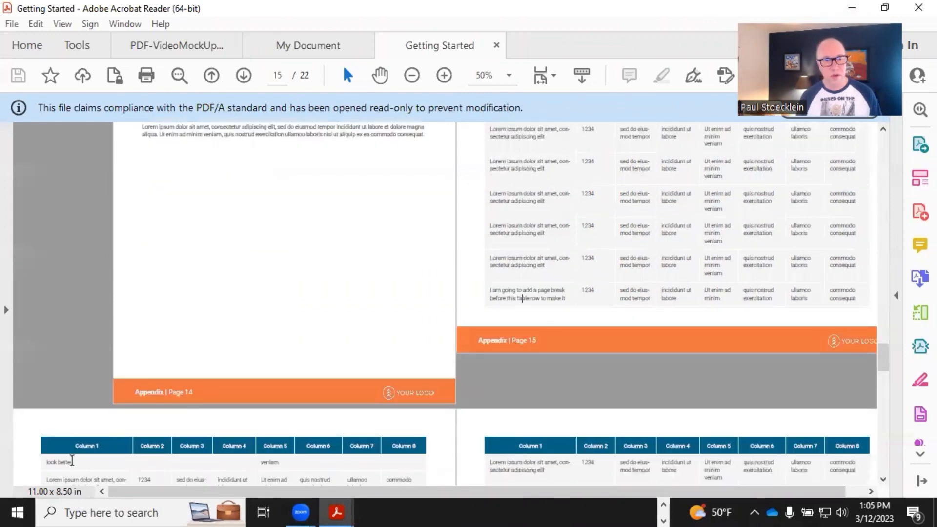
click(852, 7)
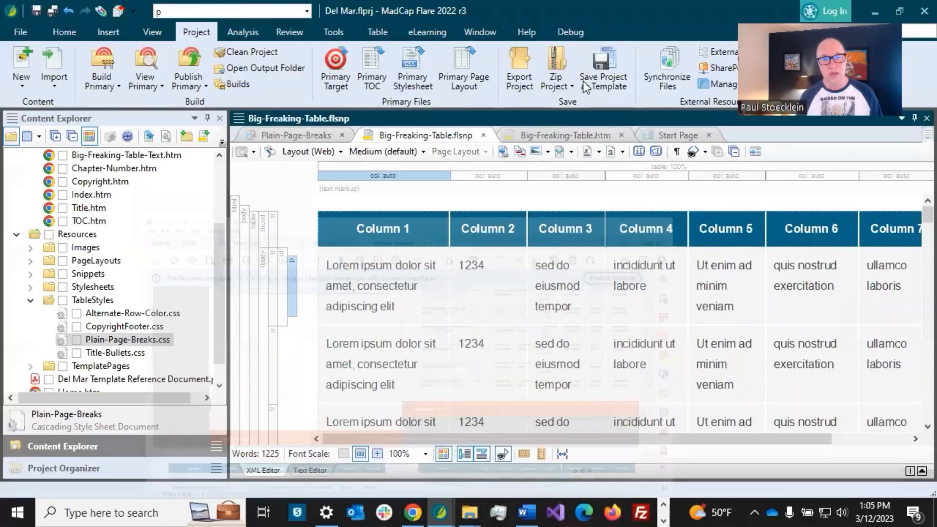
Apply the PageBreak row style to the table row starting "I am going to add a page break" and save all files
scroll(404, 294, down, 1)
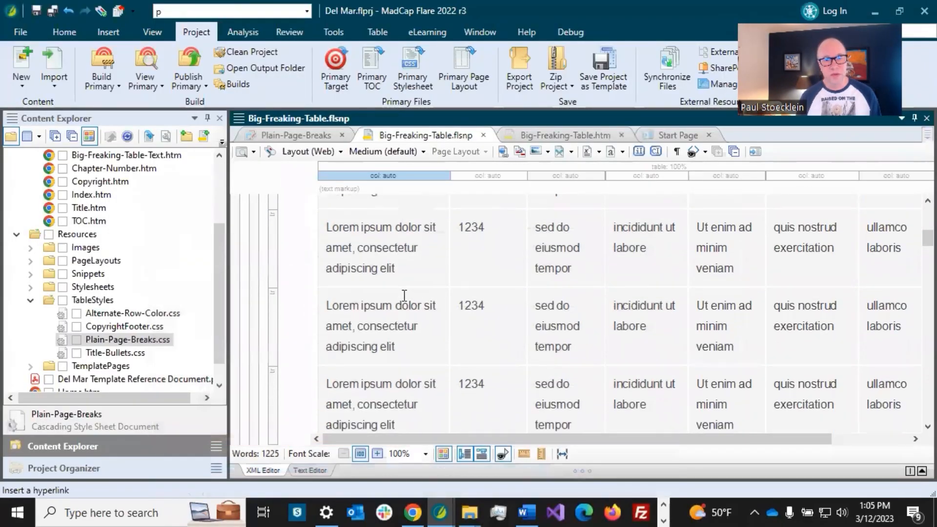
scroll(405, 296, down, 2)
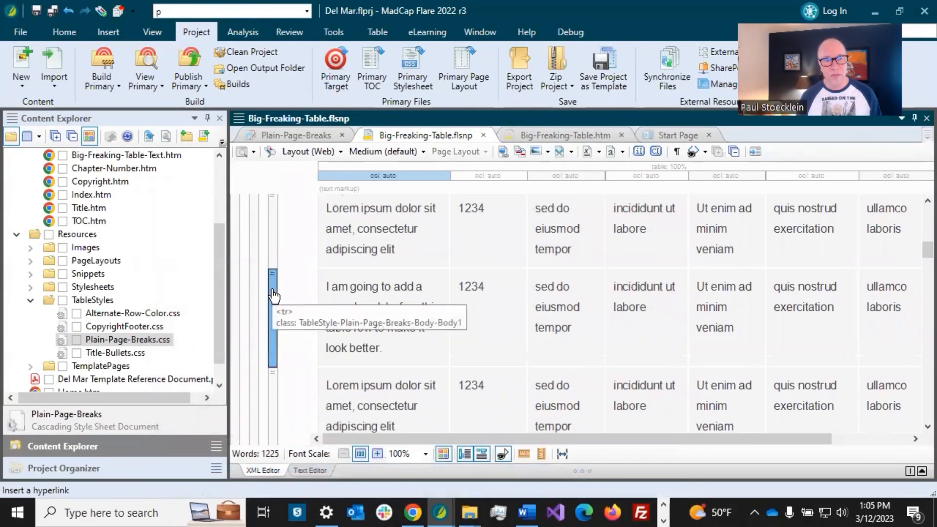
click(364, 287)
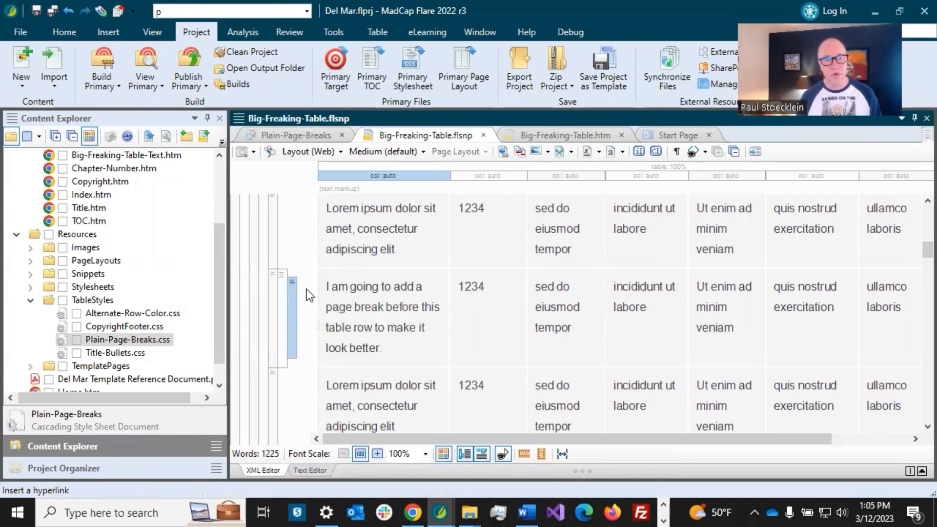
right_click(271, 288)
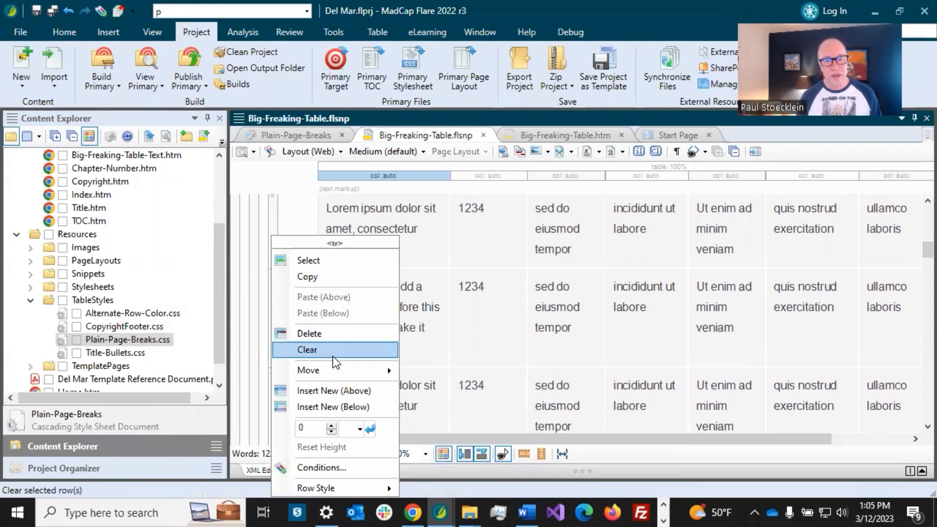
mouse_move(362, 483)
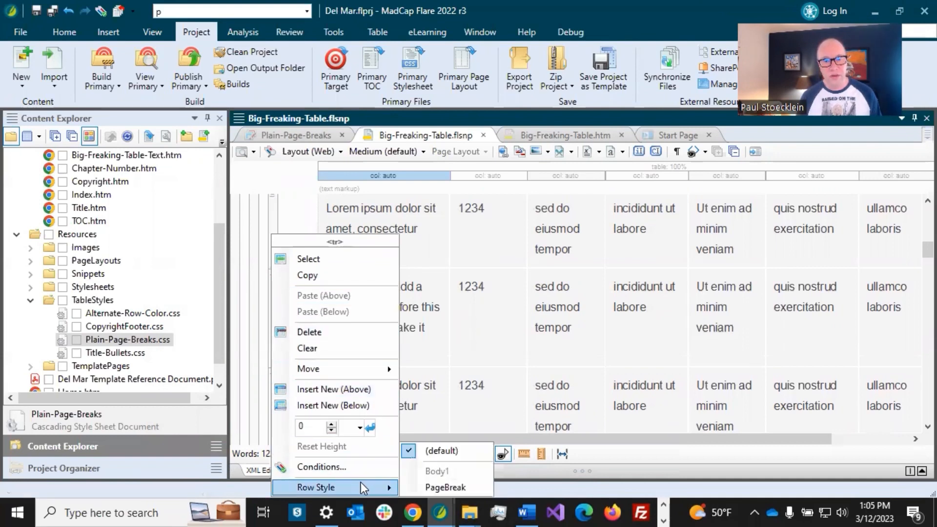
click(424, 488)
click(355, 307)
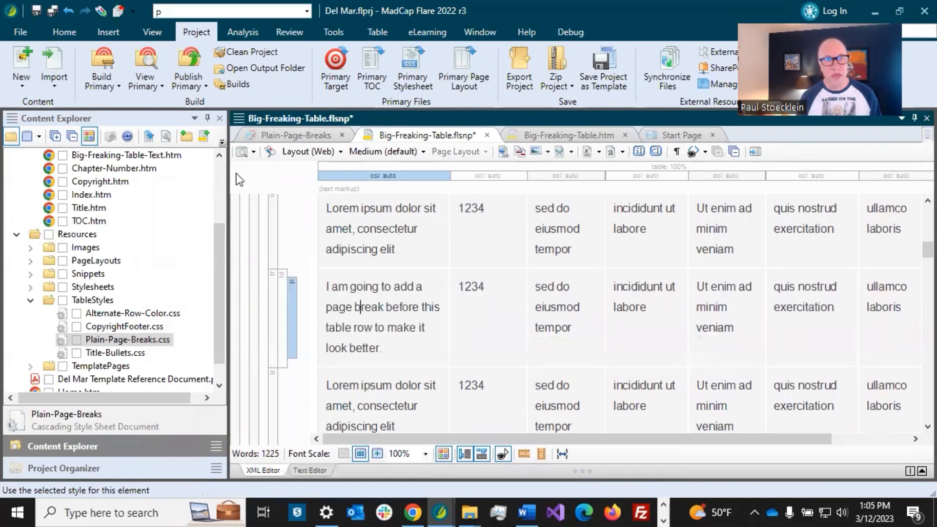
click(52, 11)
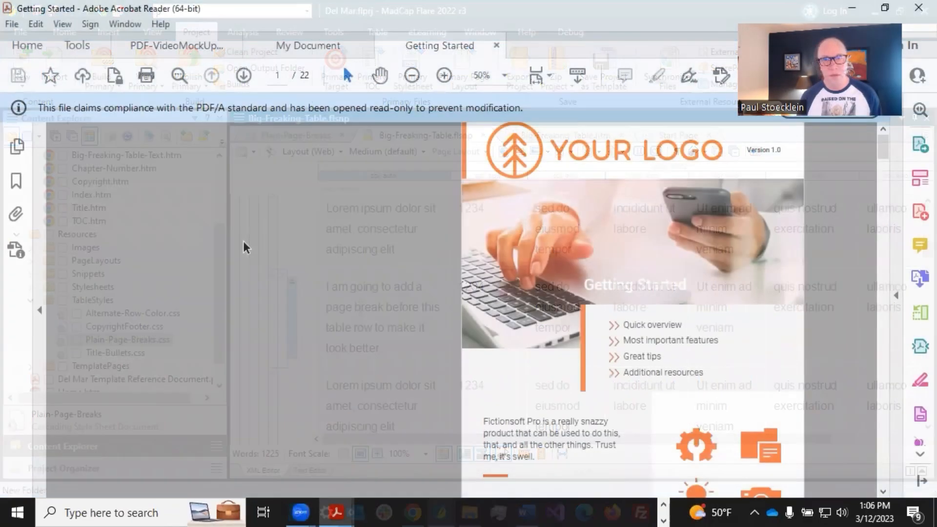
Go to the Appendix in the rebuilt Getting Started PDF and check which table rows are on page 15
scroll(243, 241, down, 10)
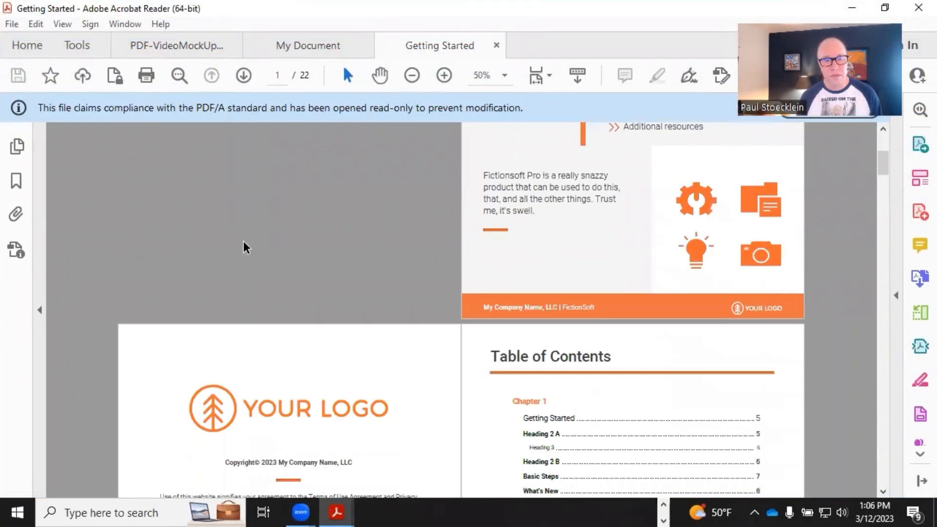
scroll(243, 241, down, 10)
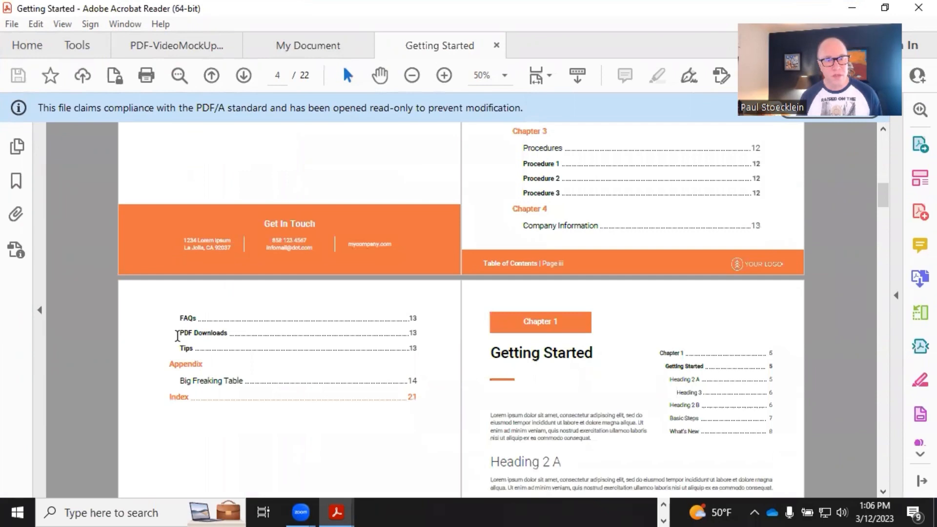
click(185, 365)
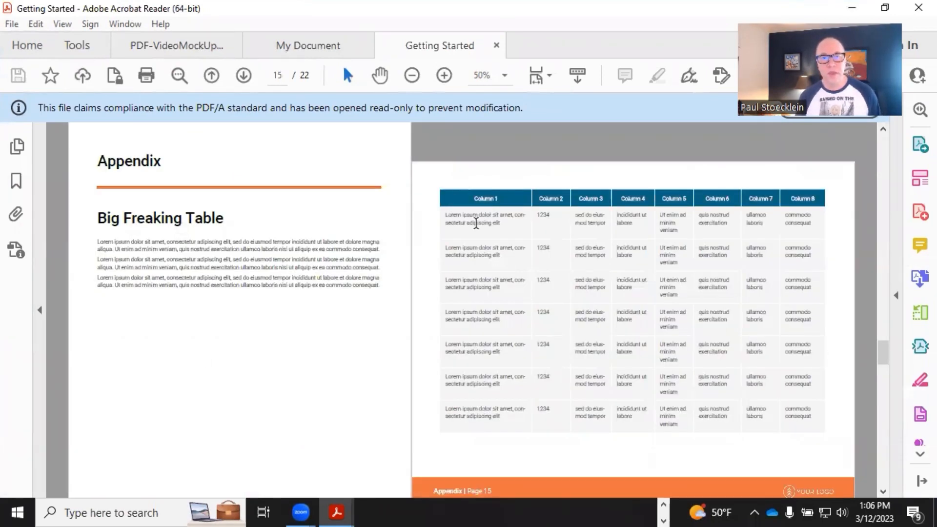
drag(476, 223, 501, 407)
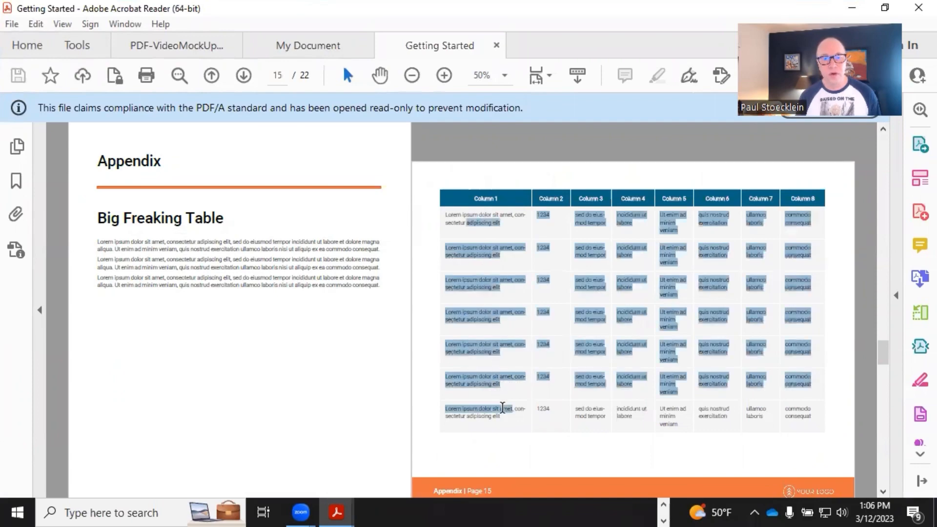
click(499, 406)
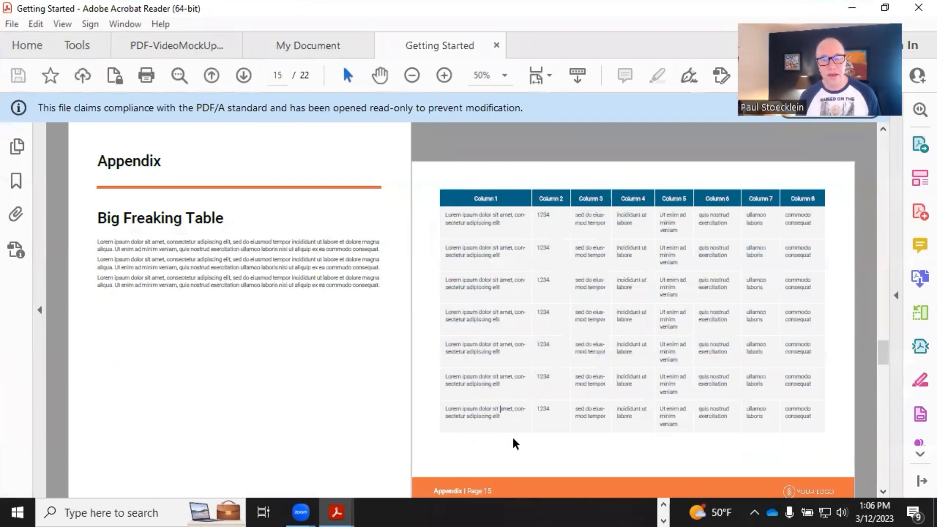
scroll(507, 441, down, 1)
scroll(508, 441, down, 5)
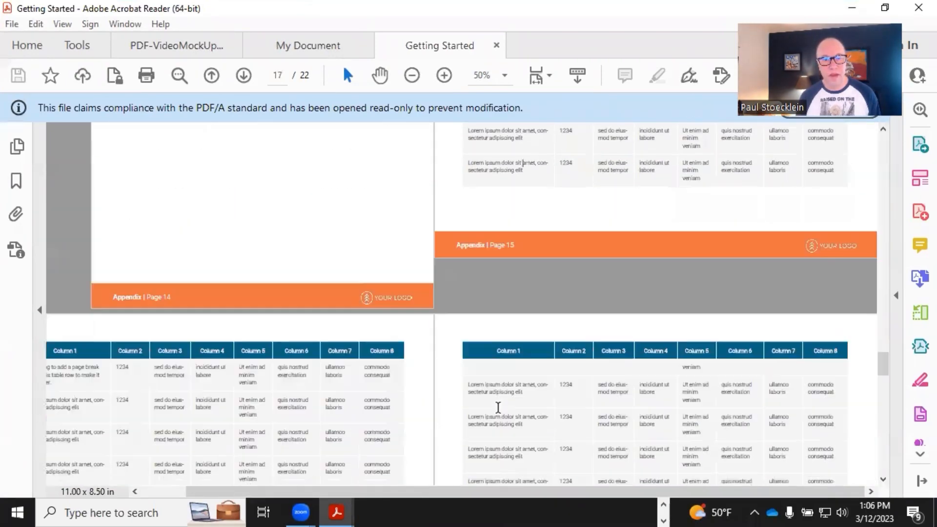
Examine the table's first and last rows on page 16 and how the table continues on page 17
drag(423, 492, 383, 492)
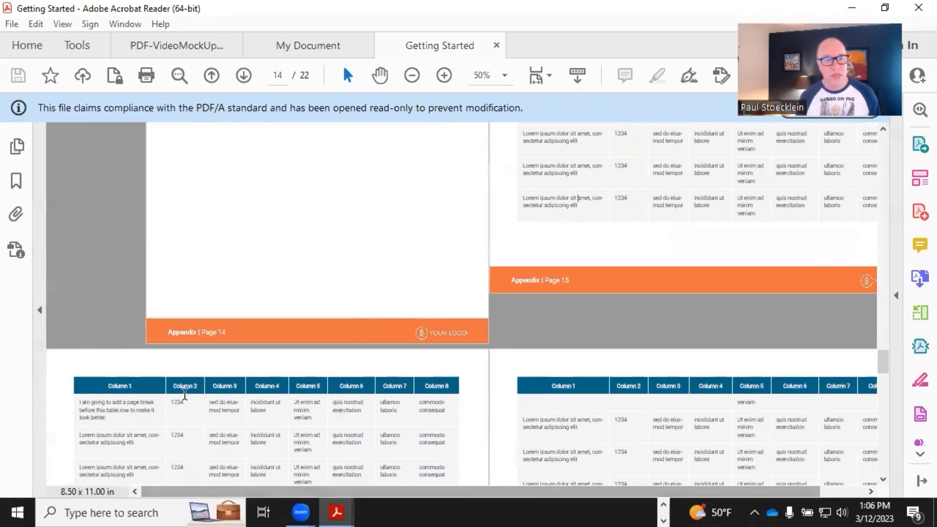
scroll(192, 402, down, 2)
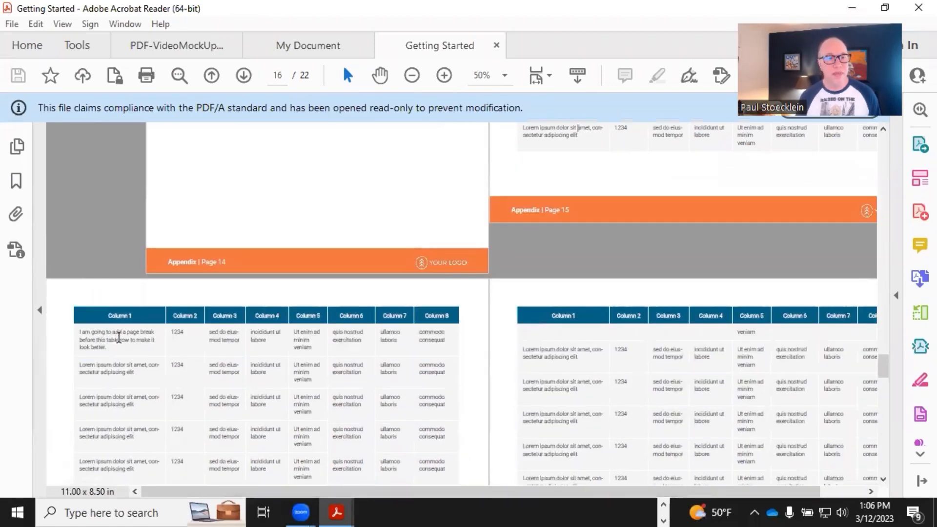
scroll(119, 337, down, 2)
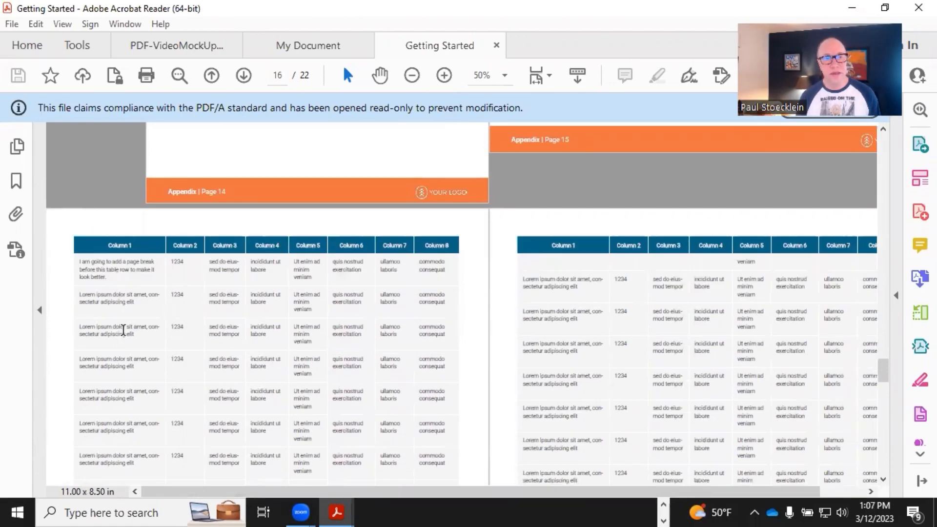
scroll(123, 330, up, 4)
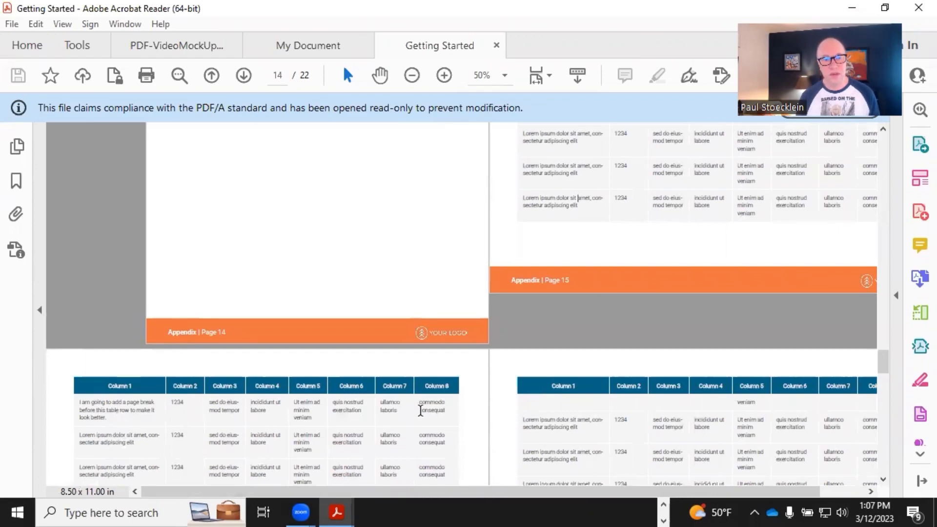
scroll(173, 410, down, 5)
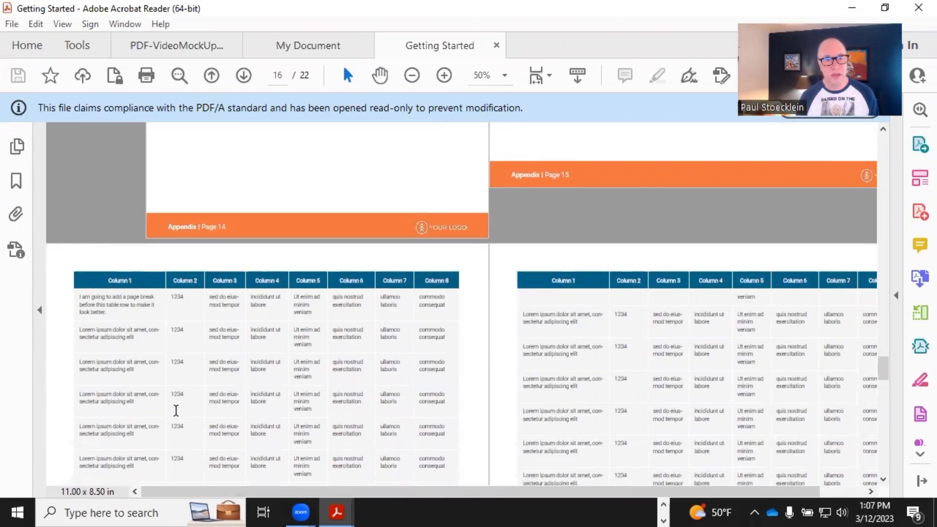
scroll(177, 410, down, 1)
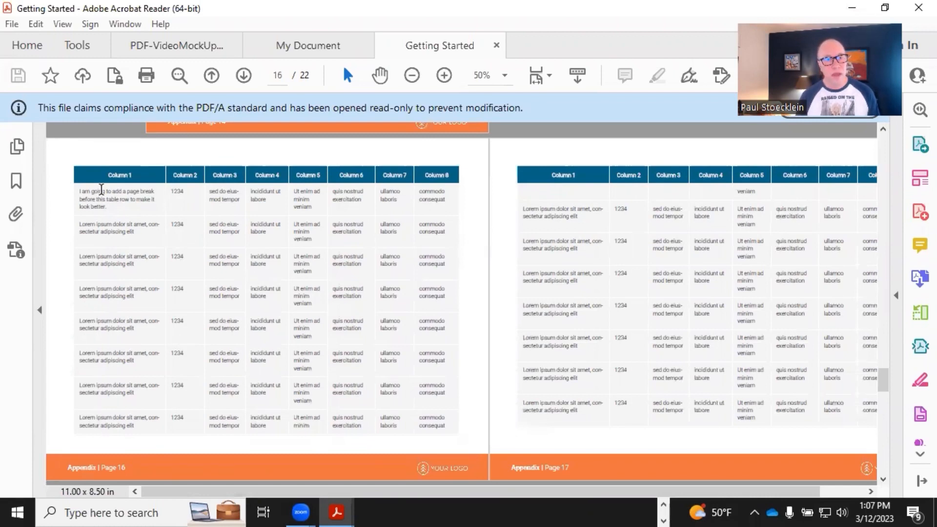
drag(115, 423, 108, 417)
click(104, 417)
drag(289, 416, 446, 424)
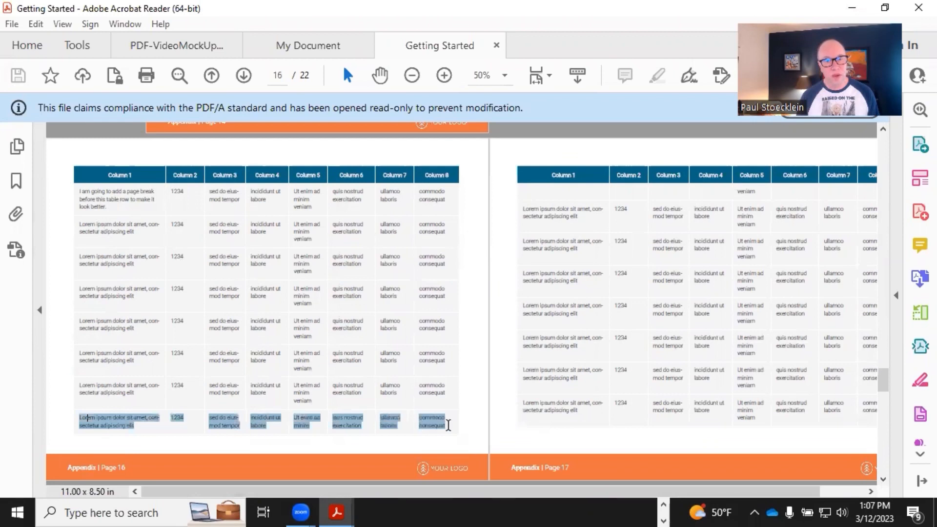
Examine how the Appendix table's rows break from one page to the next, from page 16 to the table's last page before the Index
click(594, 192)
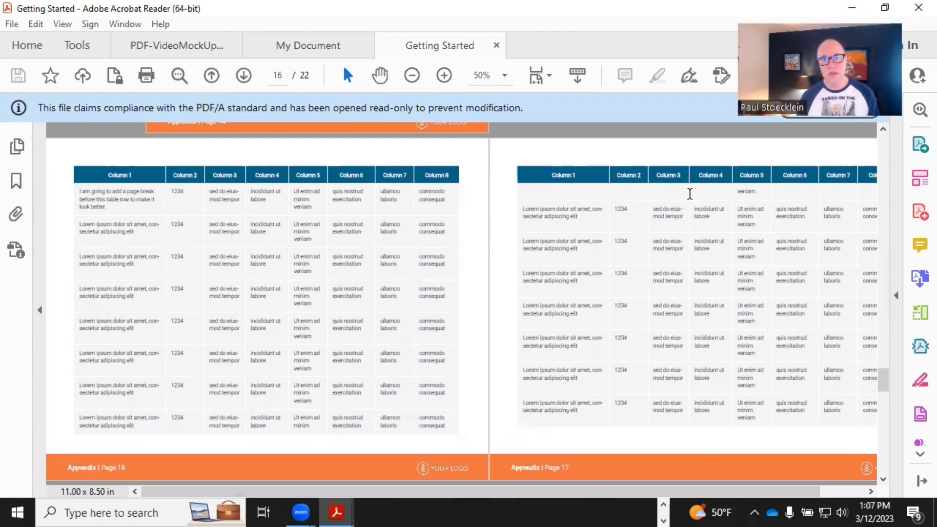
double_click(747, 191)
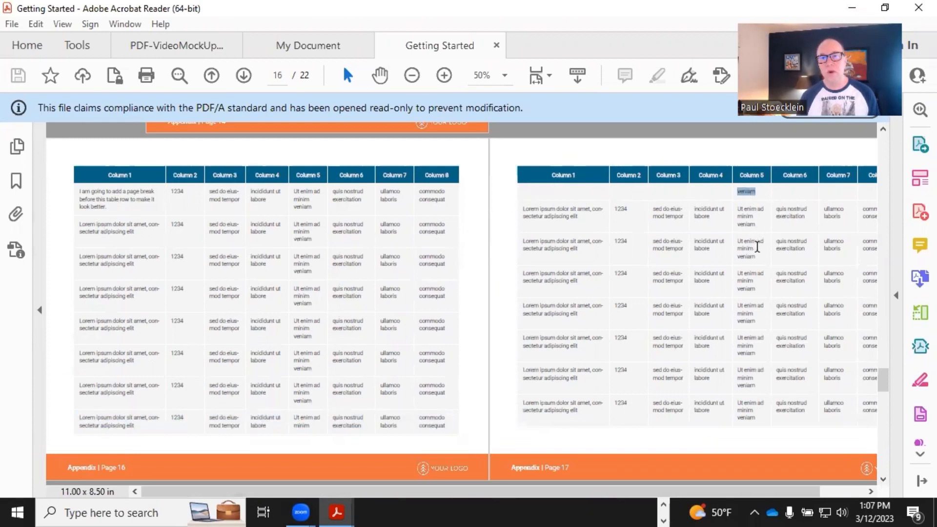
scroll(384, 288, down, 3)
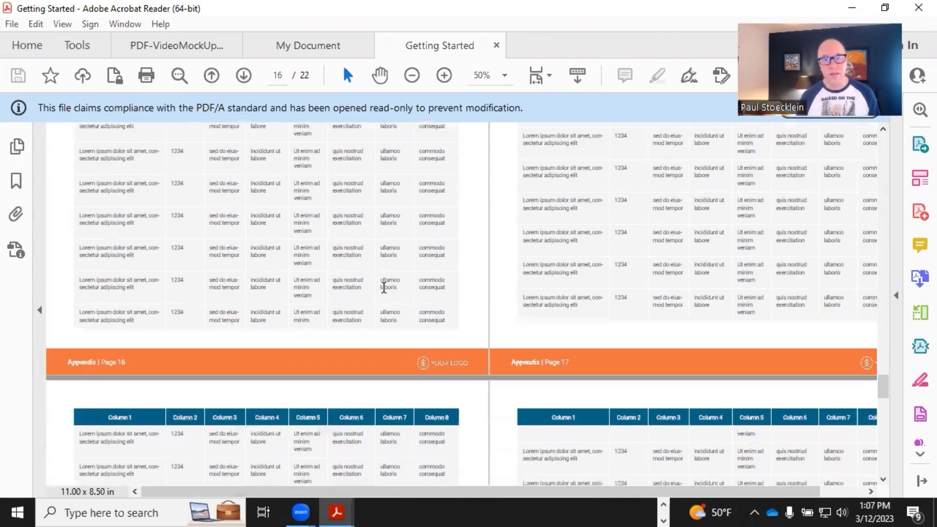
scroll(384, 287, down, 1)
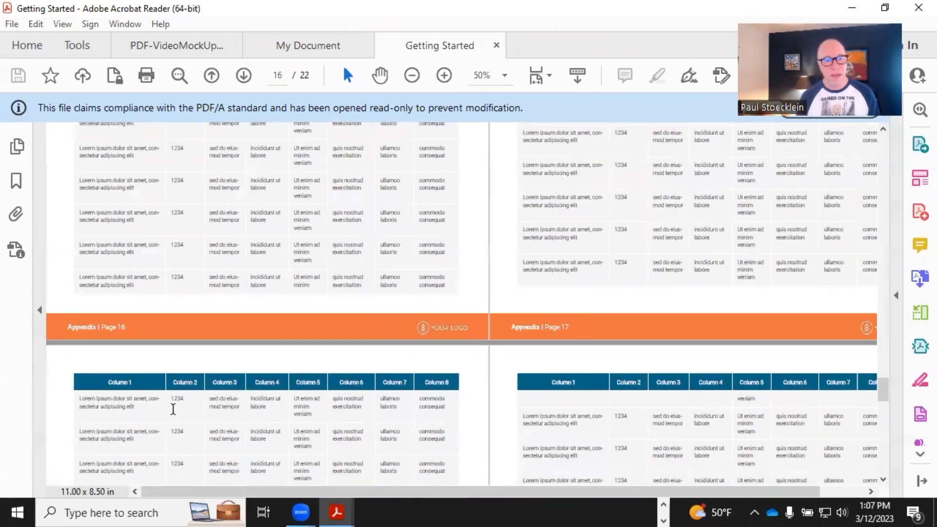
scroll(369, 400, down, 5)
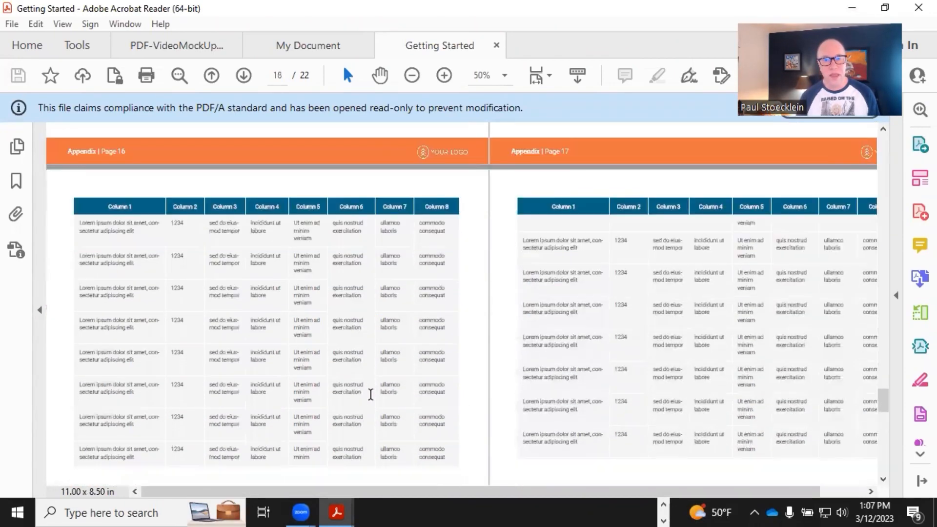
drag(102, 457, 441, 456)
scroll(590, 339, down, 7)
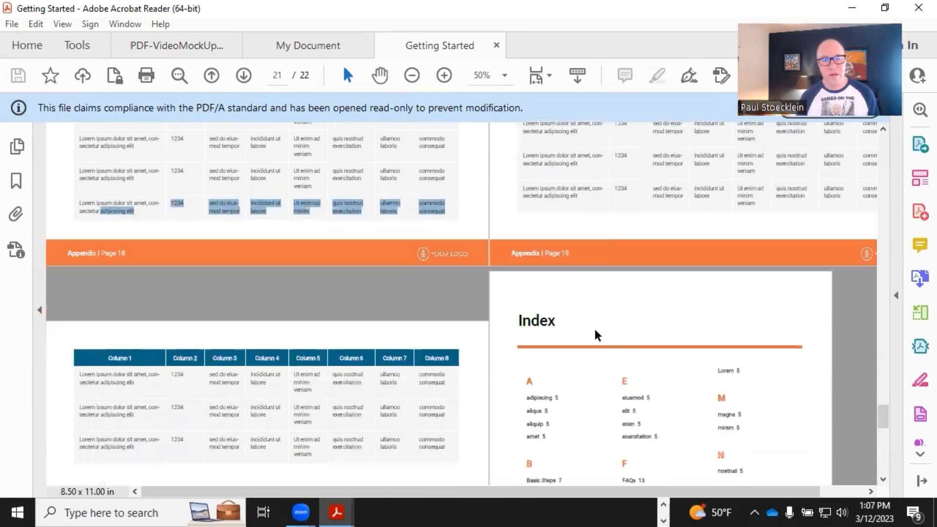
scroll(595, 336, down, 2)
scroll(595, 336, up, 10)
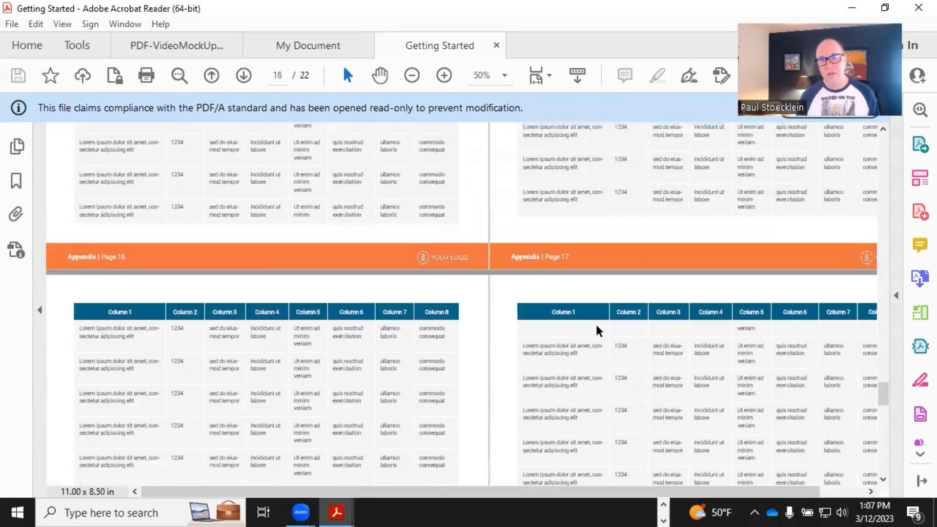